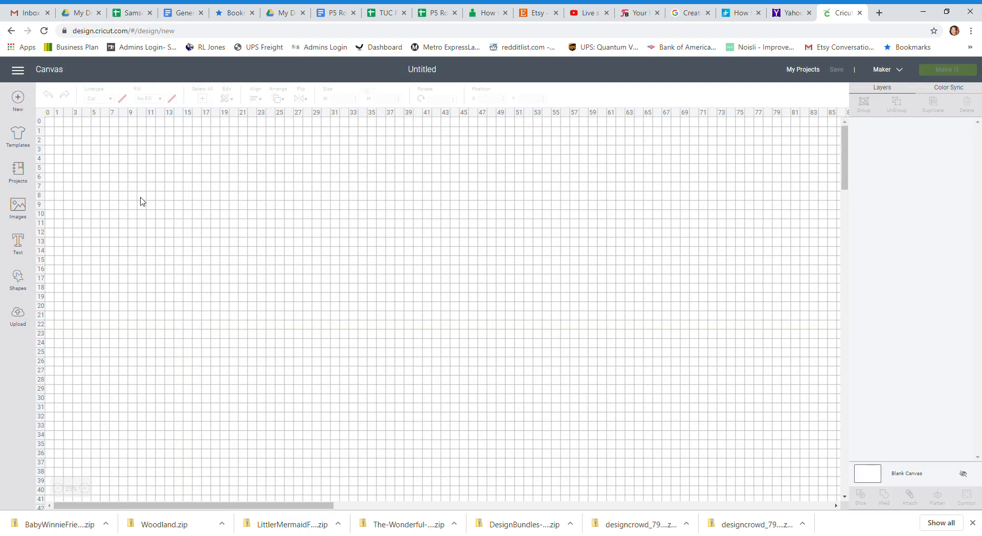
Search the image library for "cricut cutie".
left_click(18, 209)
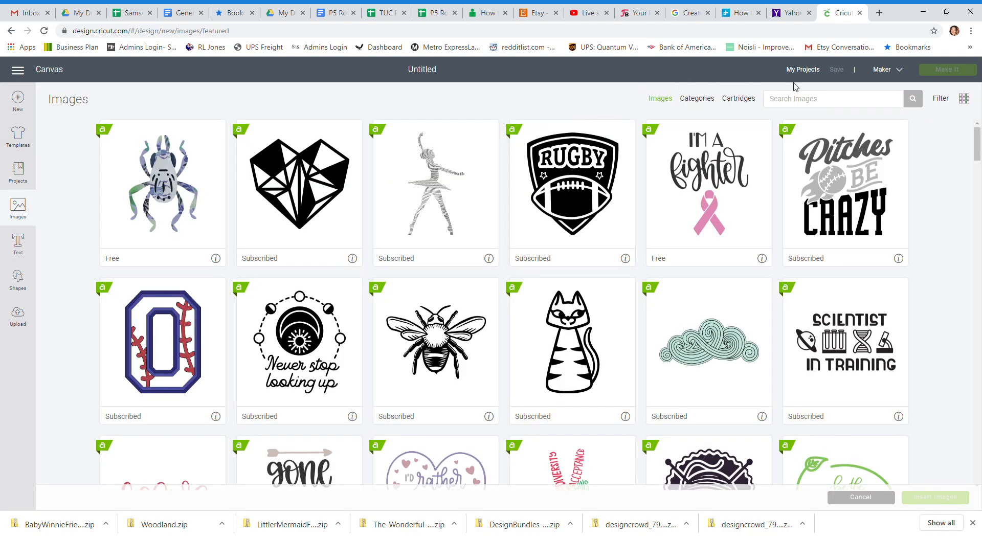
type("cir")
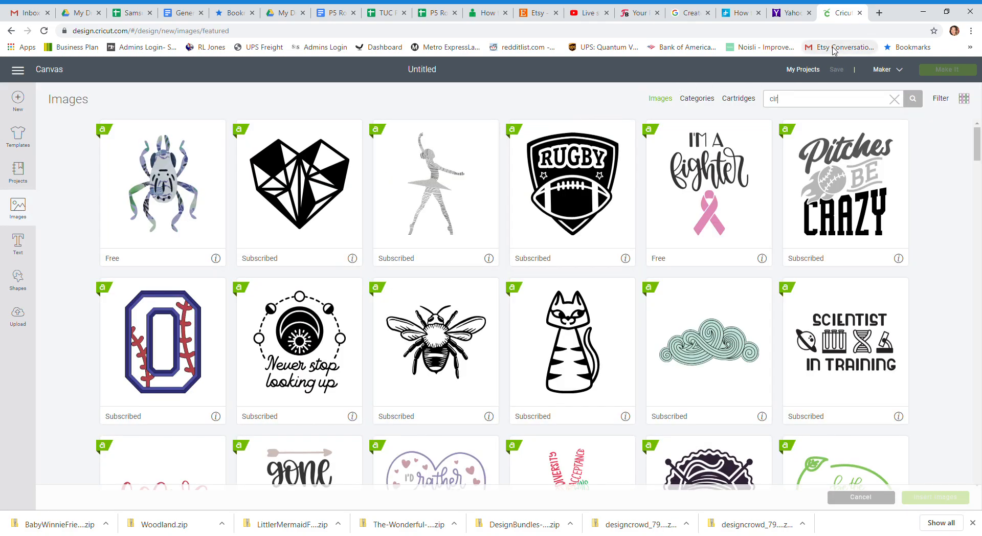
type("ricut cutie")
key("Return")
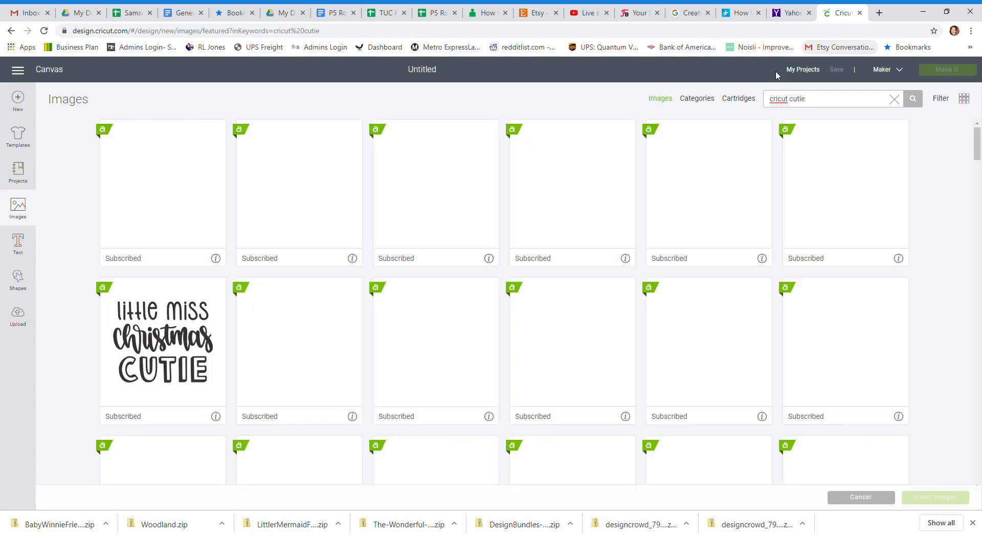
Insert the coloured green Cricut Cutie with raised arms from the results and set its height to 30 inches.
scroll(387, 300, "down", 2)
scroll(387, 299, "down", 11)
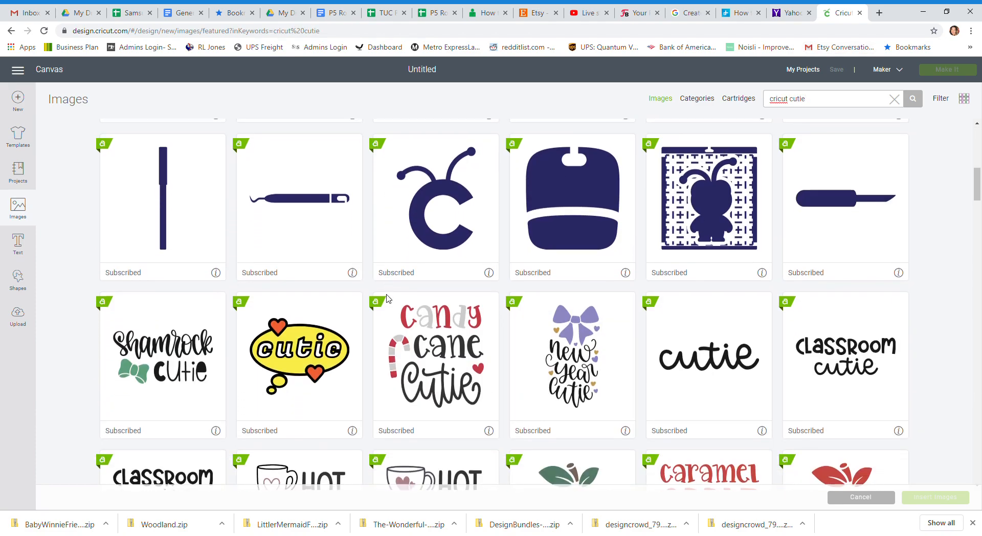
scroll(387, 298, "down", 10)
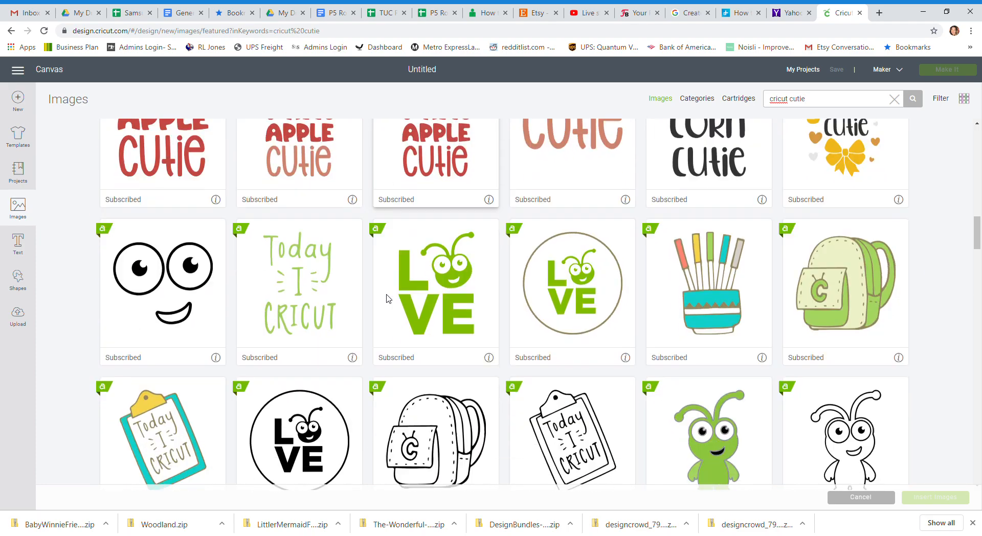
scroll(390, 299, "down", 5)
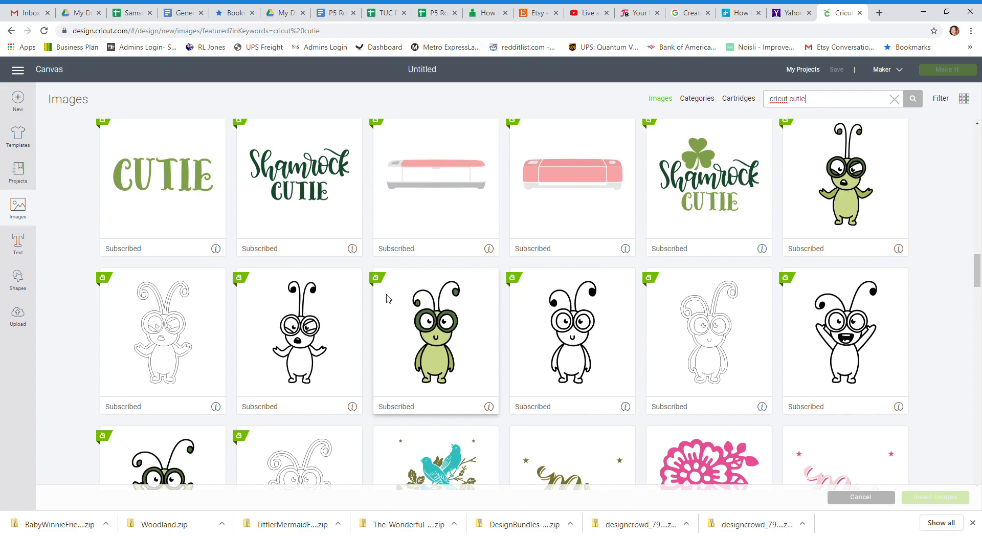
scroll(388, 300, "down", 3)
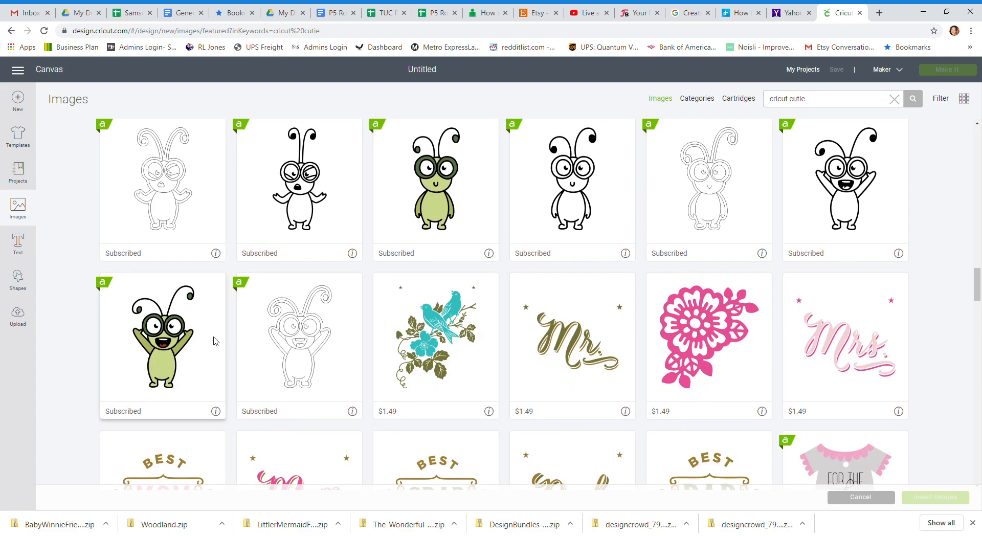
left_click(215, 341)
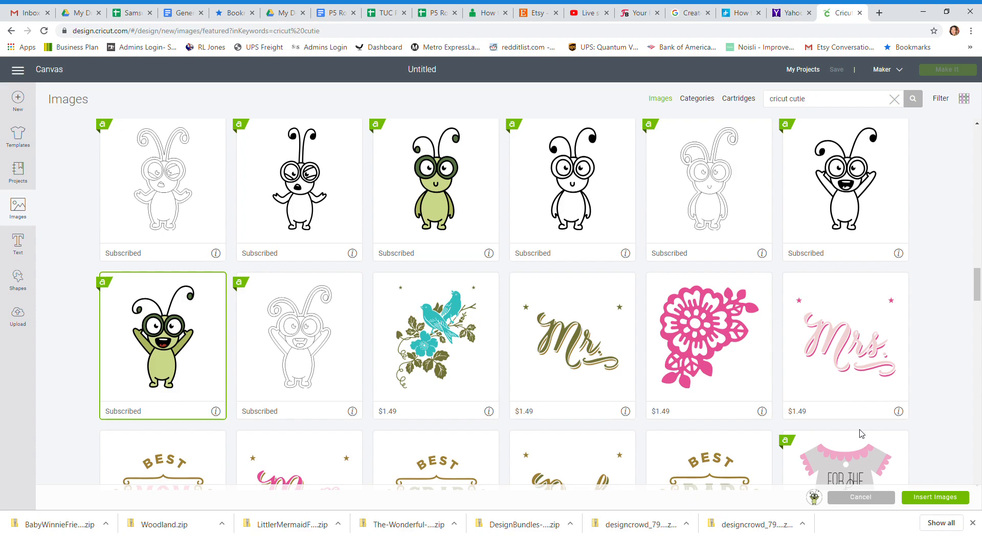
left_click(934, 500)
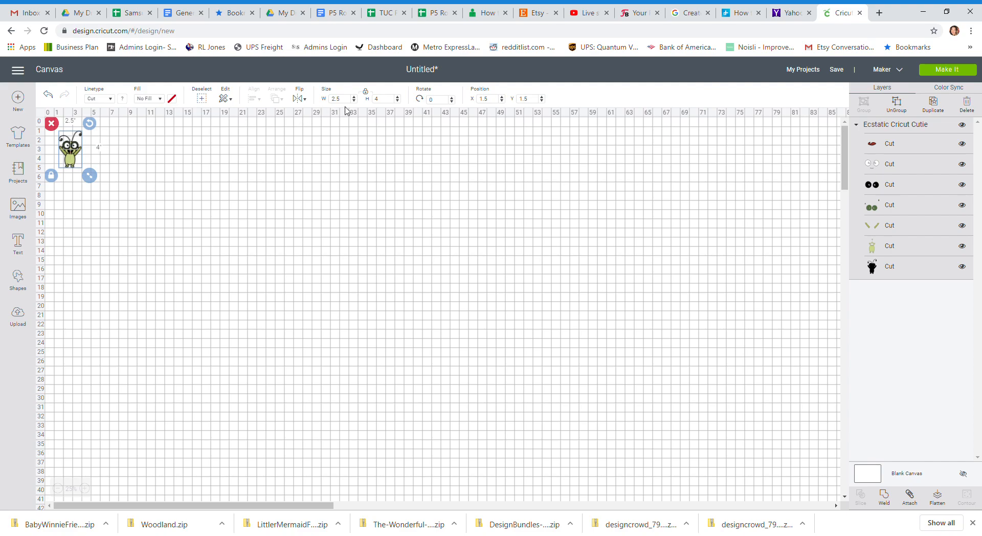
double_click(376, 99)
key("Return")
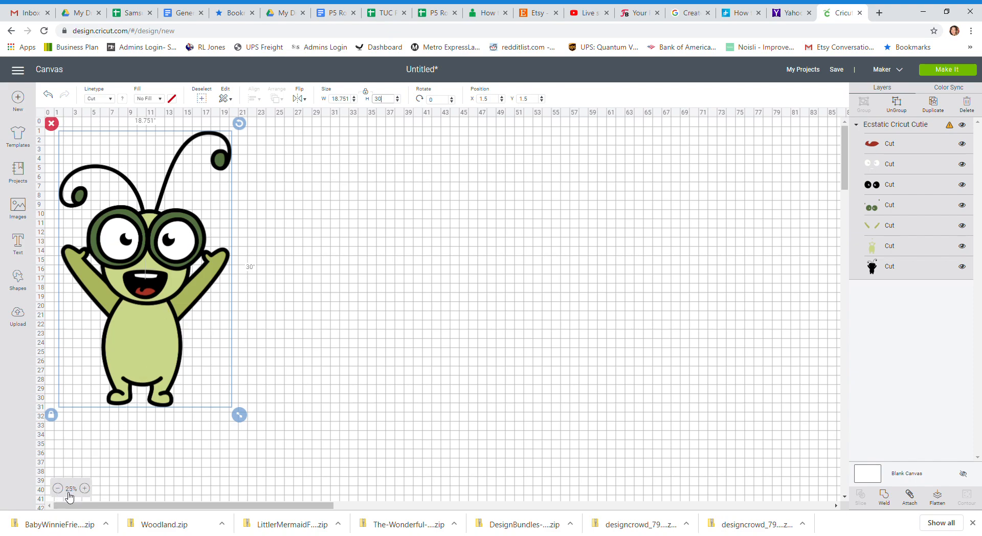
Examine the enlarged character up close, from its antennae down to its body, and return to the full view.
left_click(85, 489)
left_click(85, 490)
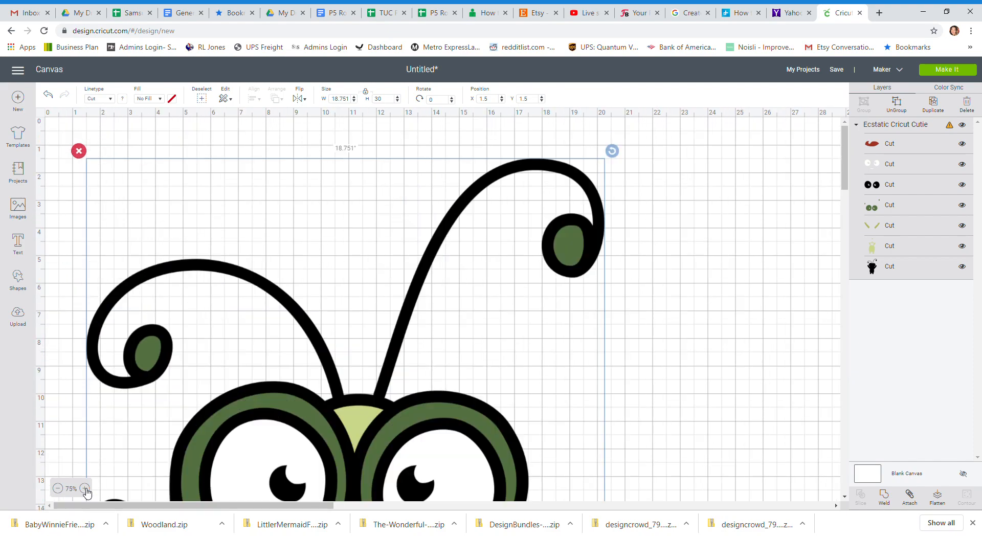
left_click(87, 490)
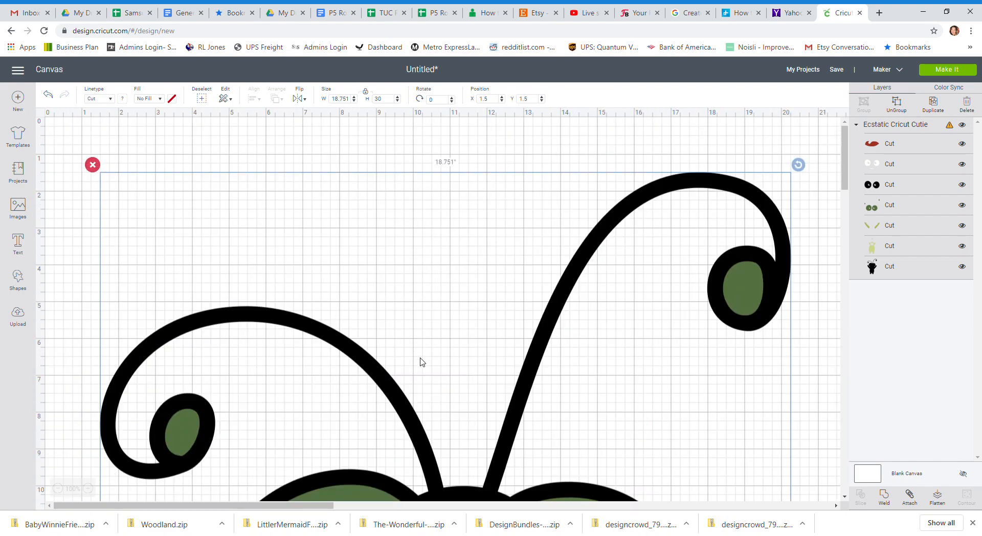
scroll(419, 358, "down", 5)
scroll(420, 361, "down", 5)
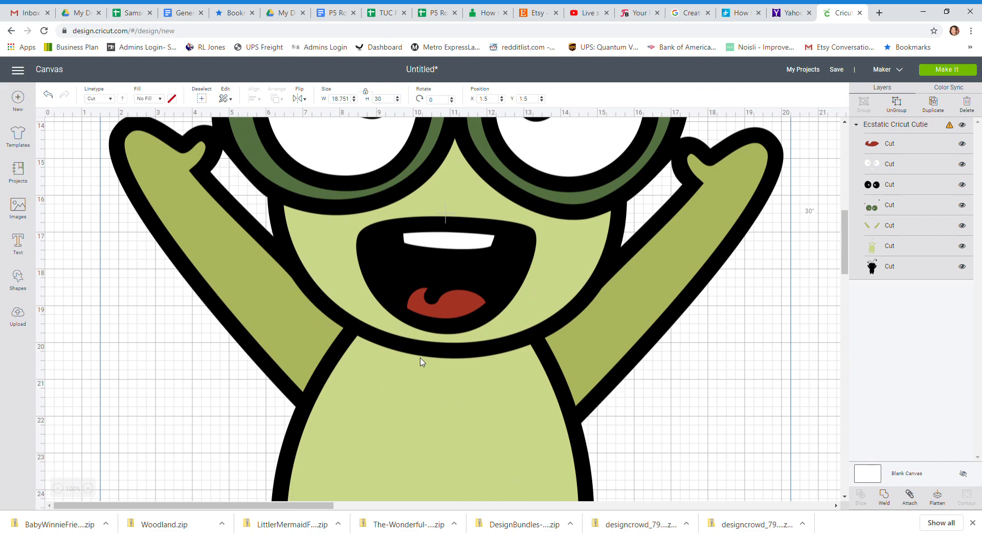
scroll(419, 361, "up", 10)
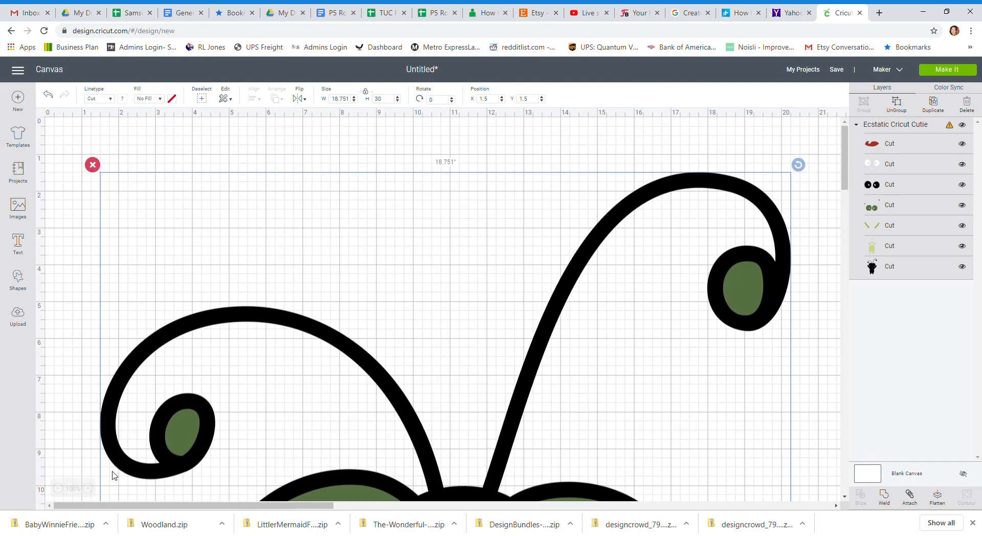
left_click(58, 489)
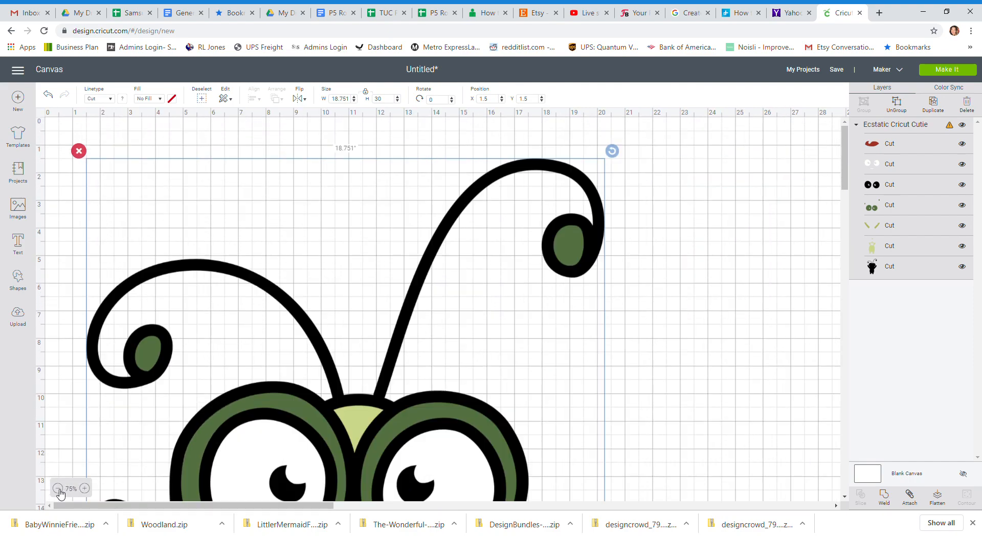
left_click(58, 489)
left_click(58, 489)
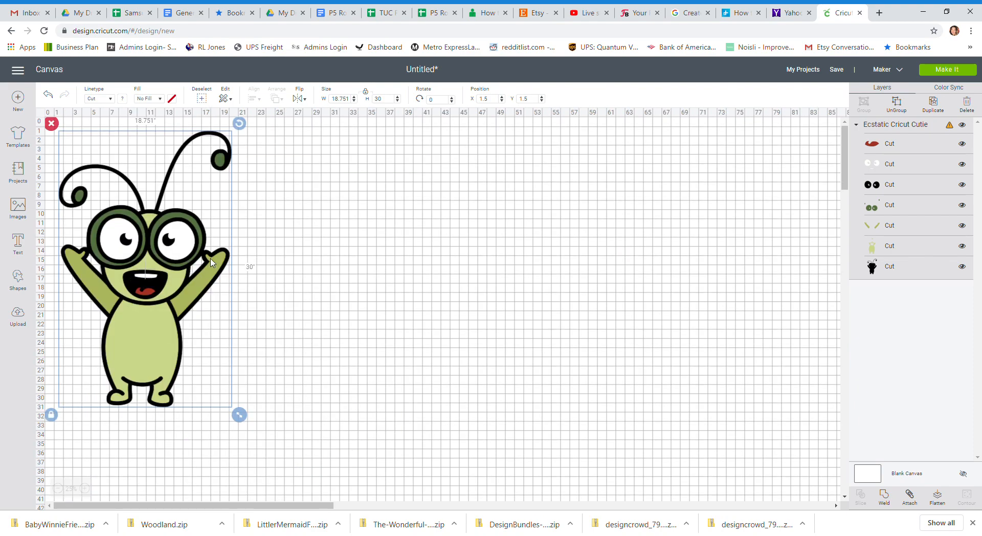
Ungroup the character and move its white eye, black eye and dark green layers away from the figure.
left_click(901, 114)
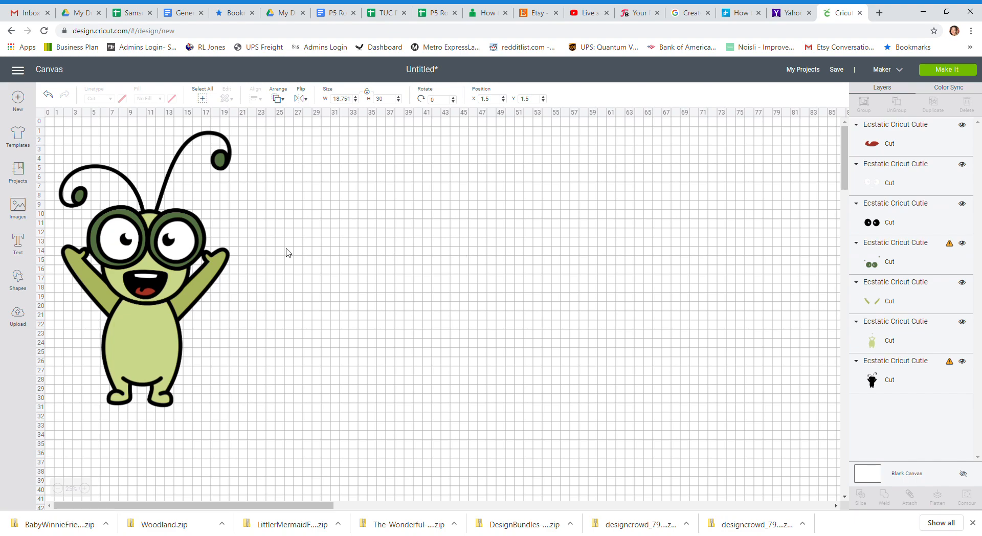
left_click_drag(184, 241, 409, 167)
left_click(153, 244)
left_click_drag(152, 245, 372, 223)
left_click_drag(153, 232, 395, 200)
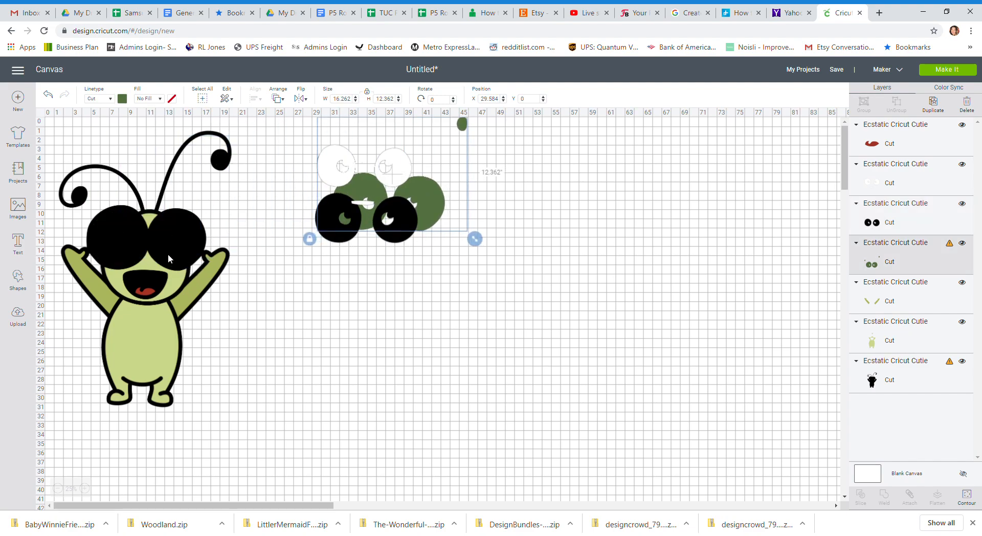
Move the green arm, light green body and red tongue layers off the black silhouette into empty canvas space.
left_click_drag(171, 283, 625, 208)
left_click_drag(182, 276, 635, 264)
left_click_drag(141, 290, 499, 248)
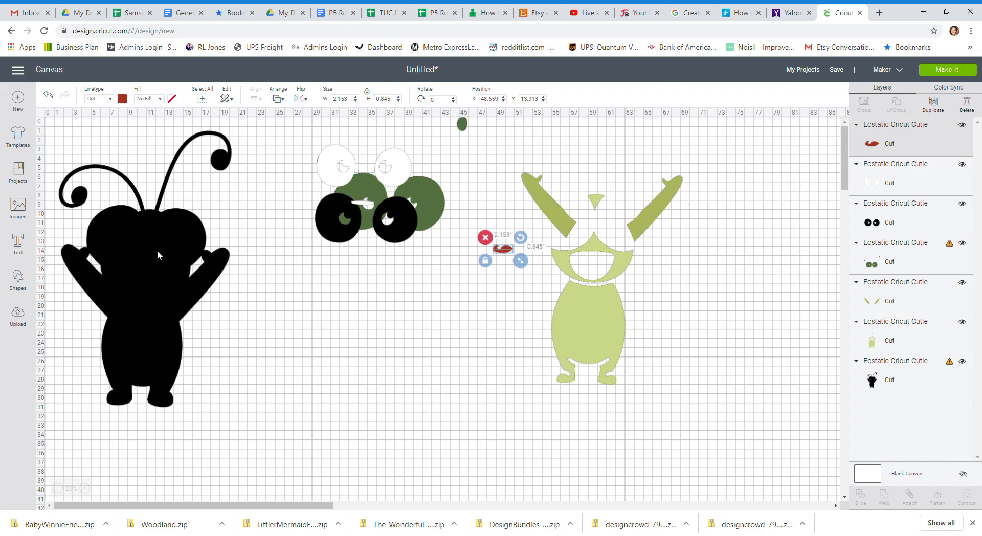
Add a square shape and set its size to 11 by 11 inches.
left_click(21, 281)
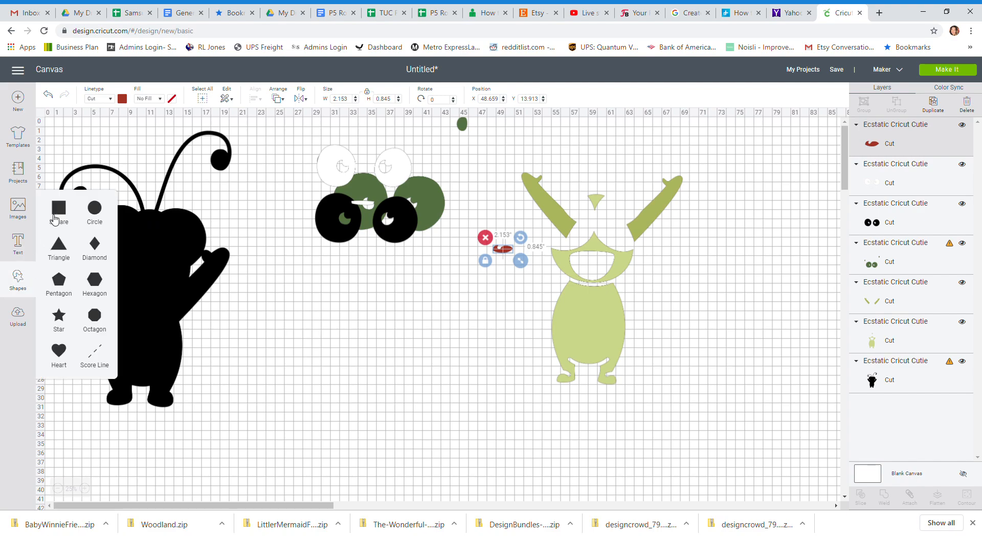
left_click(59, 210)
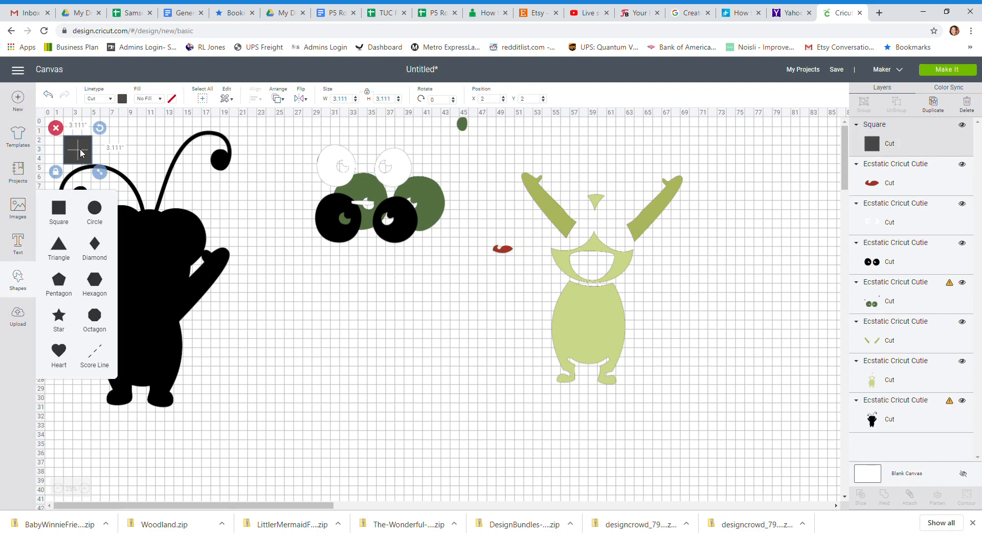
left_click_drag(81, 153, 129, 154)
left_click(349, 102)
type("1")
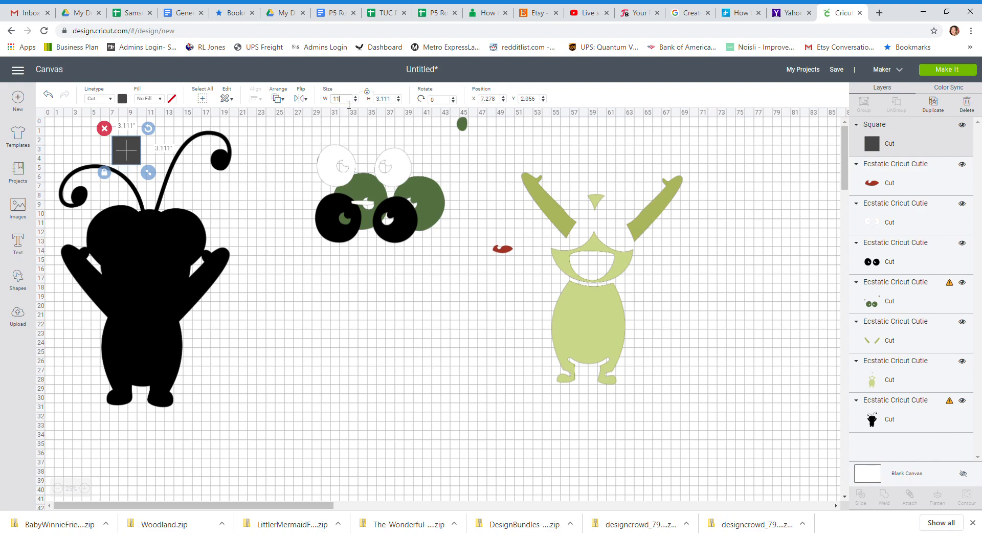
type("1")
key("Tab")
key("Tab")
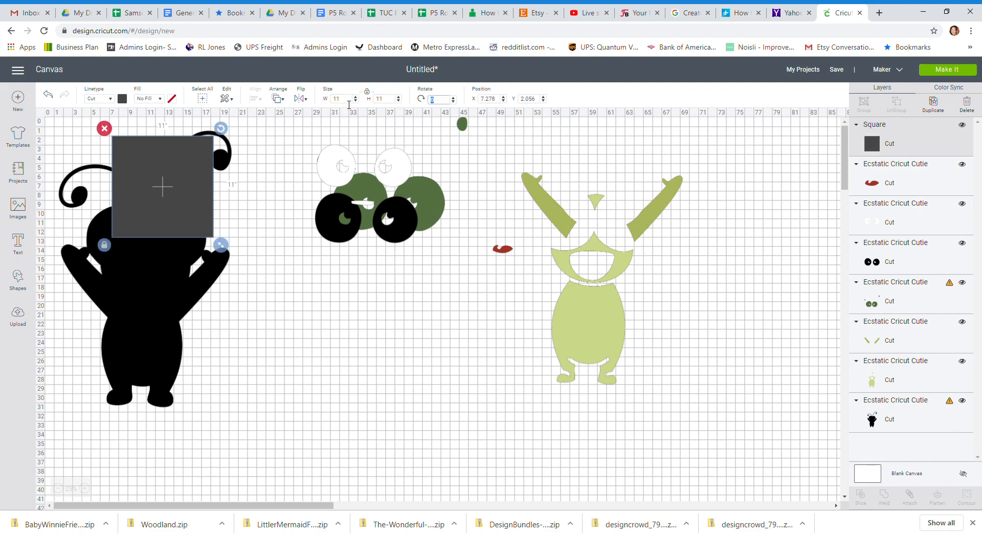
Shift the black silhouette down and to the right, and place the square over its left antenna.
left_click_drag(198, 188, 292, 264)
left_click_drag(174, 242, 214, 281)
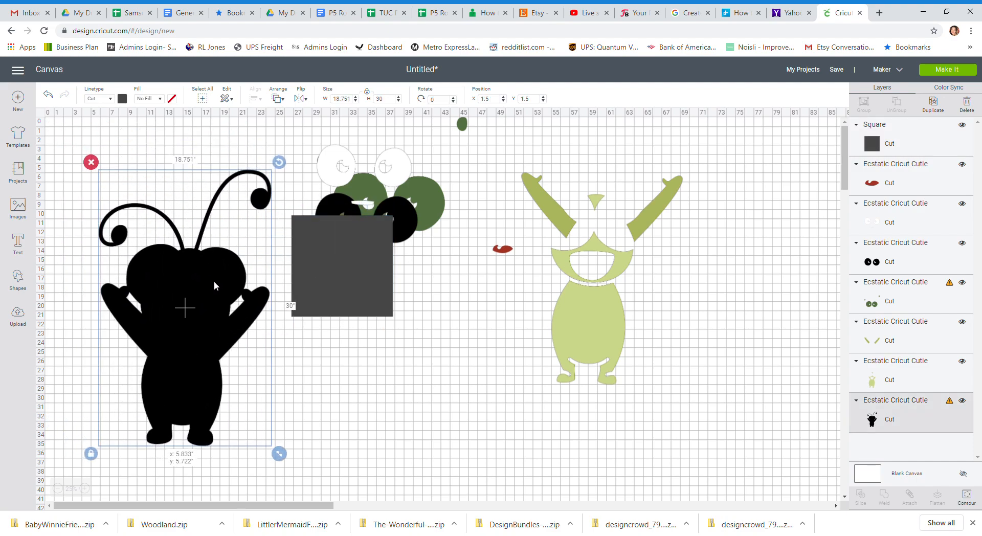
left_click_drag(369, 269, 161, 211)
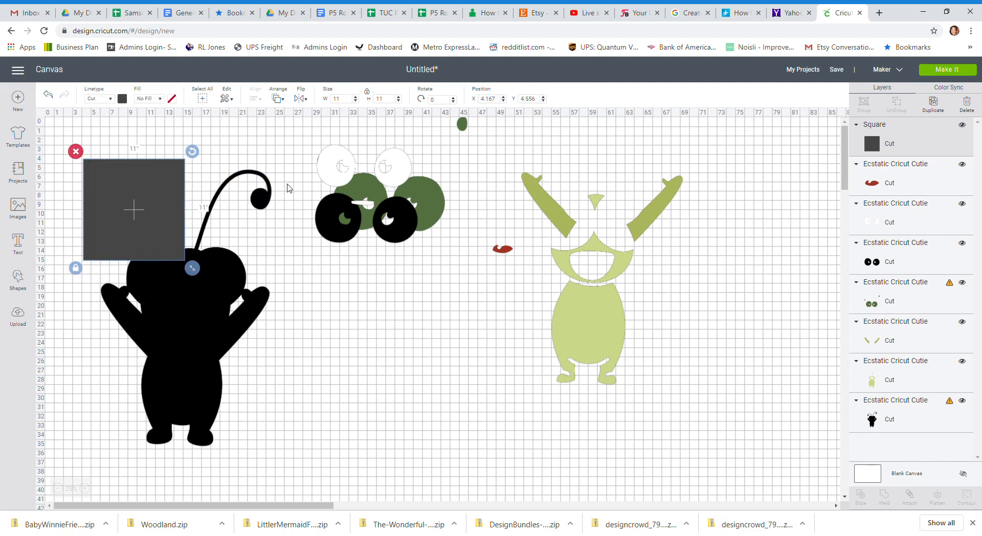
Duplicate the square and place the copy against the original's right edge.
left_click(934, 103)
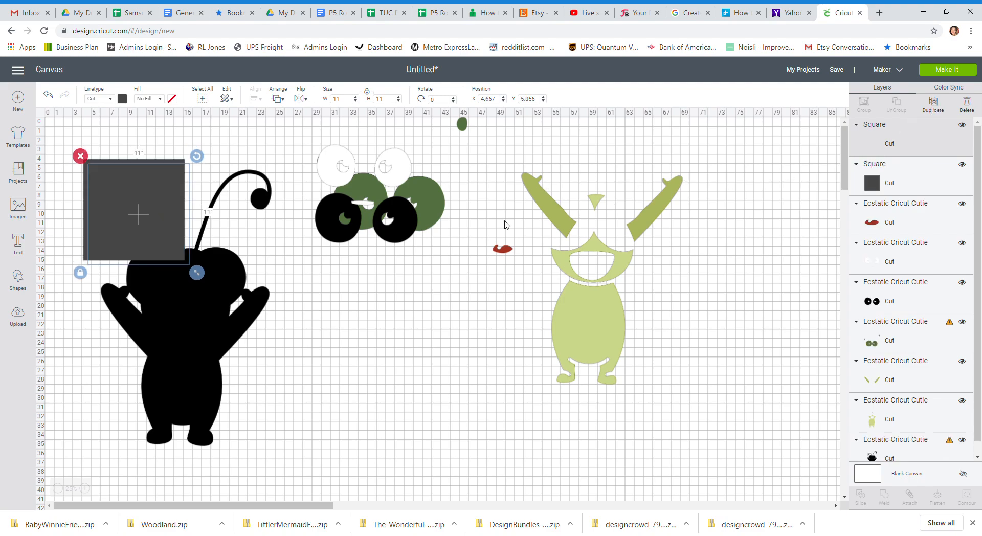
left_click_drag(164, 215, 259, 212)
Set the original square's position to X 4, Y 4.
left_click(147, 210)
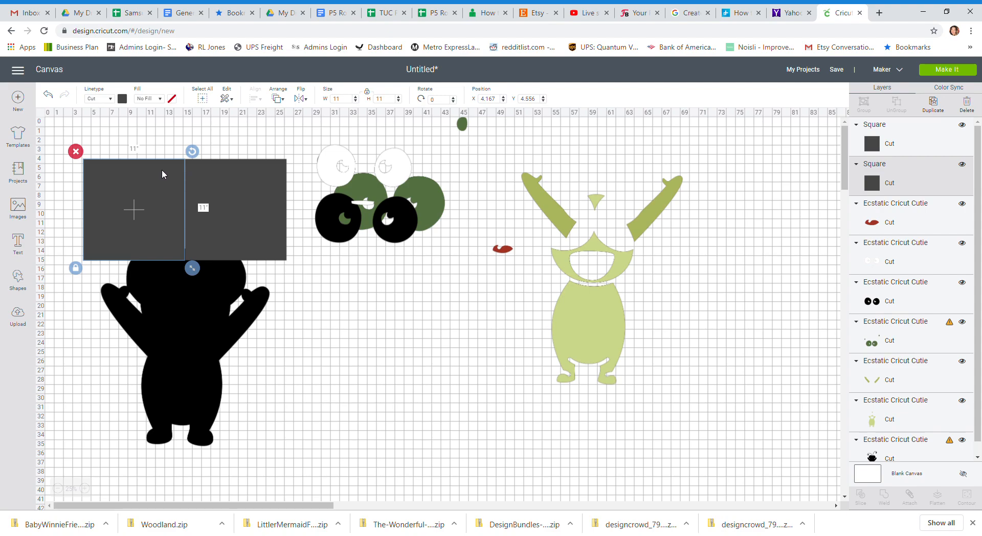
left_click(494, 100)
type("4")
key("Tab")
type("4")
key("Tab")
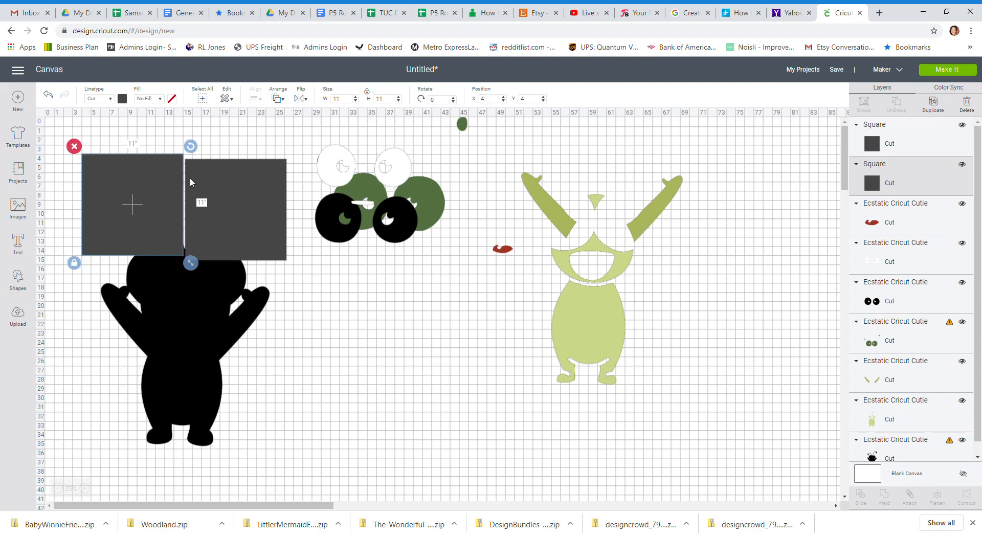
Set the duplicated square's position to X 15, Y 4.
left_click(230, 183)
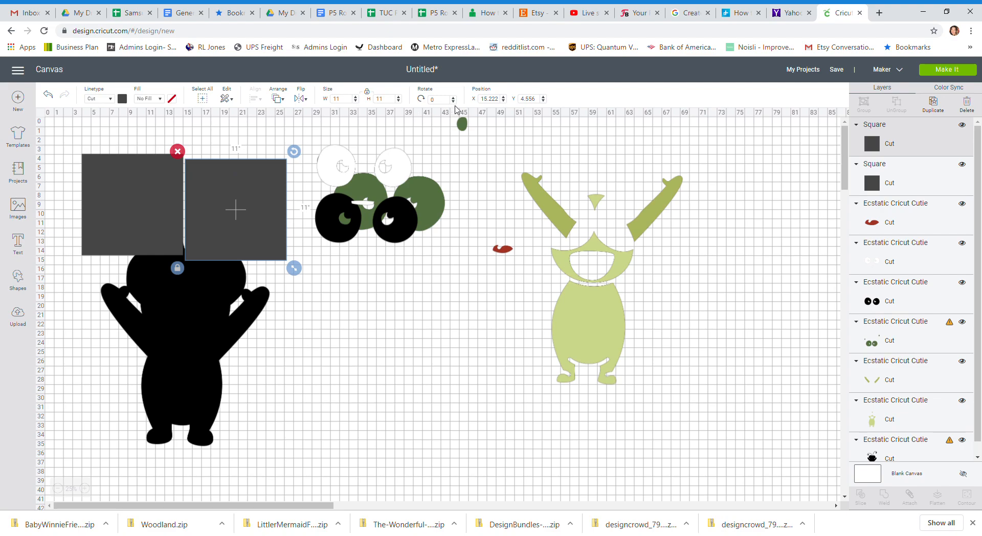
left_click(494, 99)
type("15")
key("Tab")
type("4")
key("Tab")
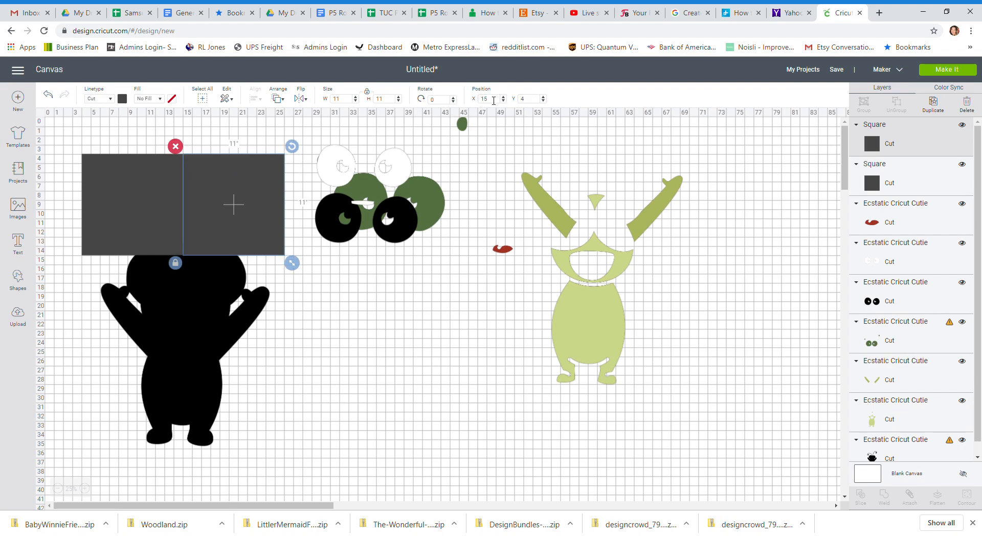
Duplicate both squares together and place the copied pair directly below the first row.
left_click(143, 179)
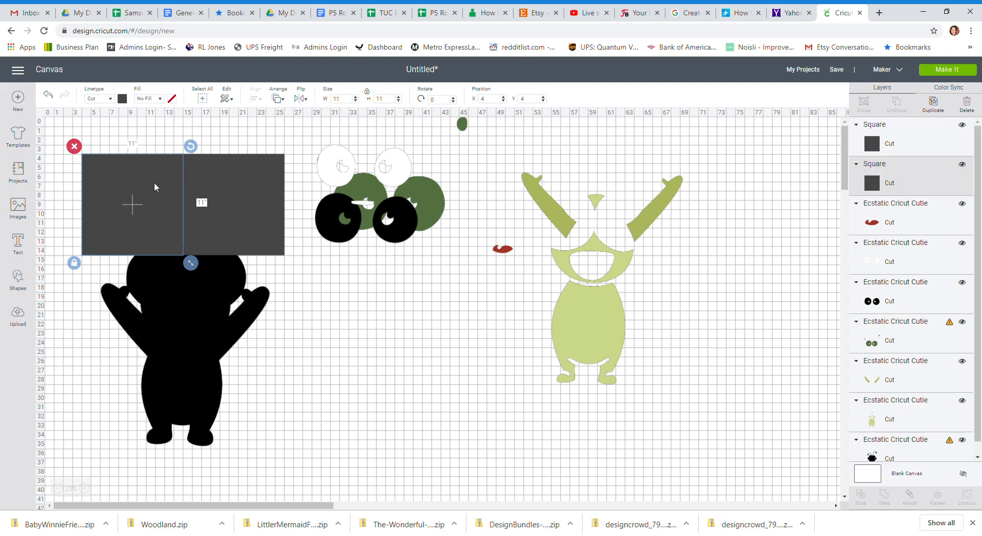
left_click(227, 182, "shift")
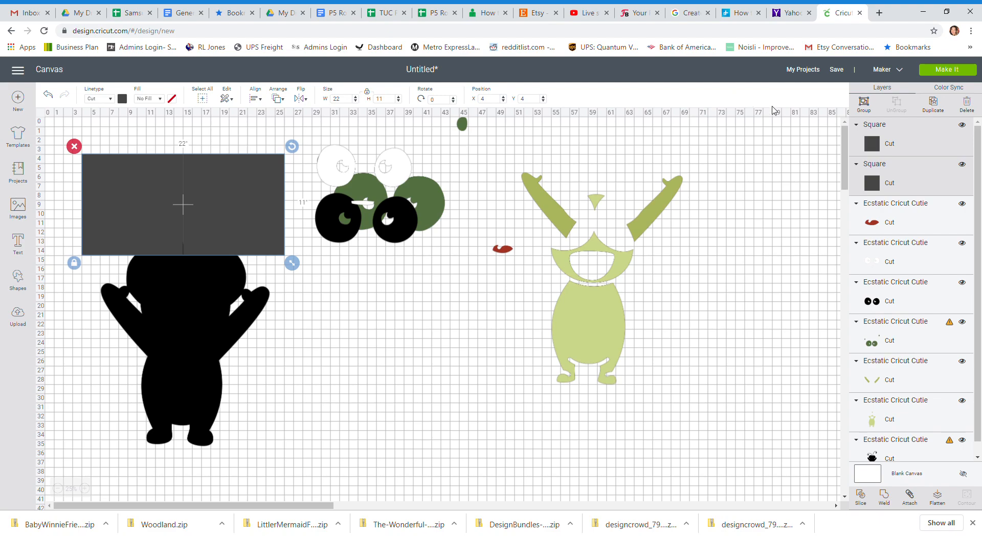
left_click(933, 103)
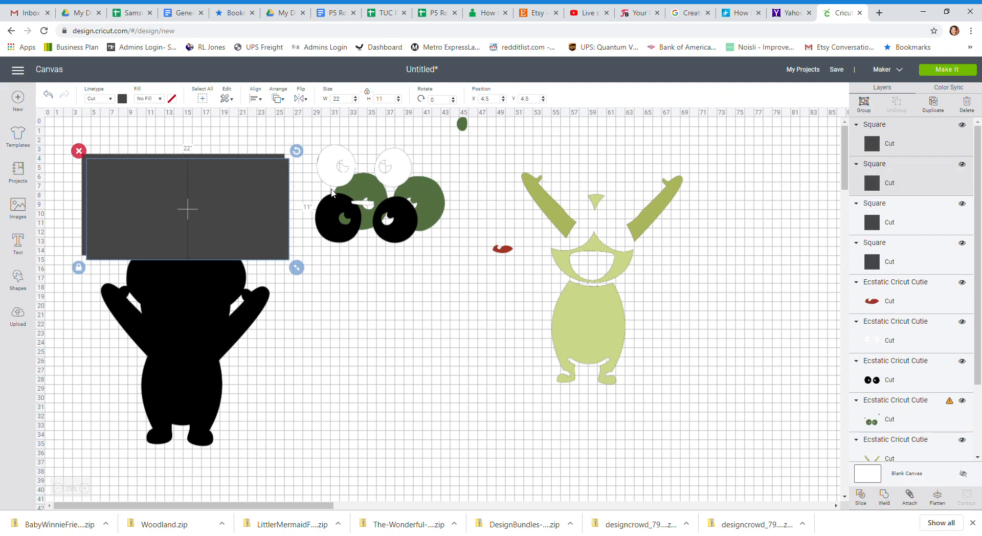
left_click_drag(266, 191, 262, 288)
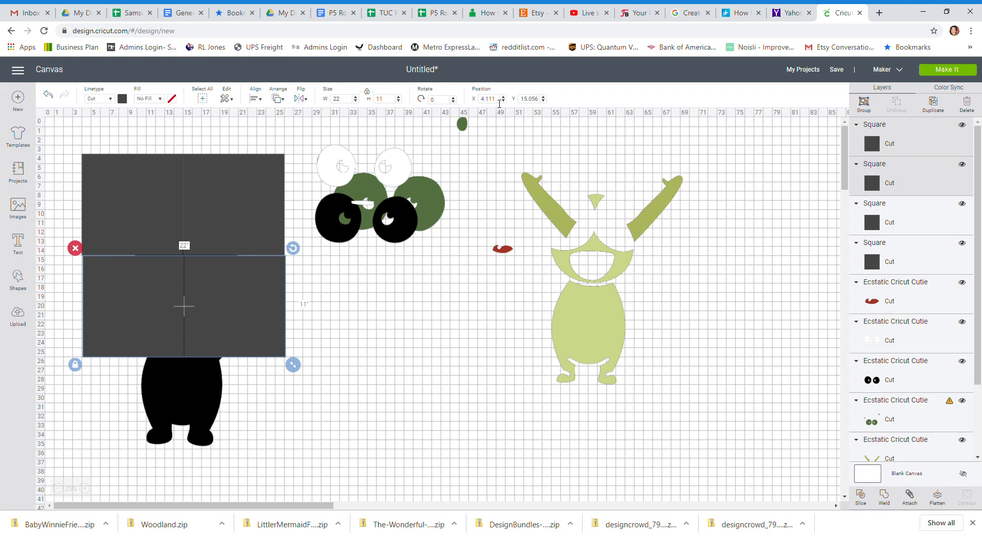
Set the copied pair of squares' position to X 4, Y 15.
left_click(500, 102)
type("4")
left_click(538, 102)
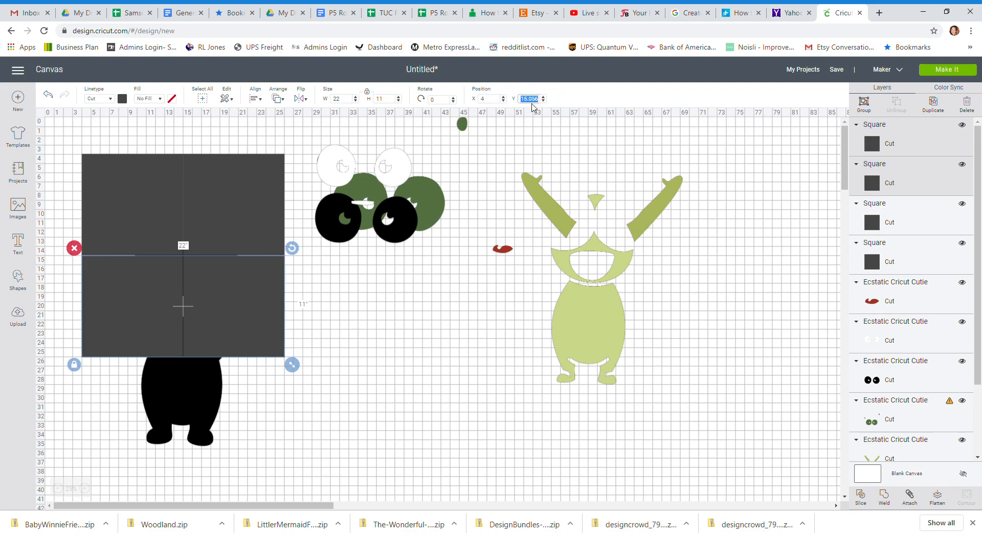
type("15")
key("Return")
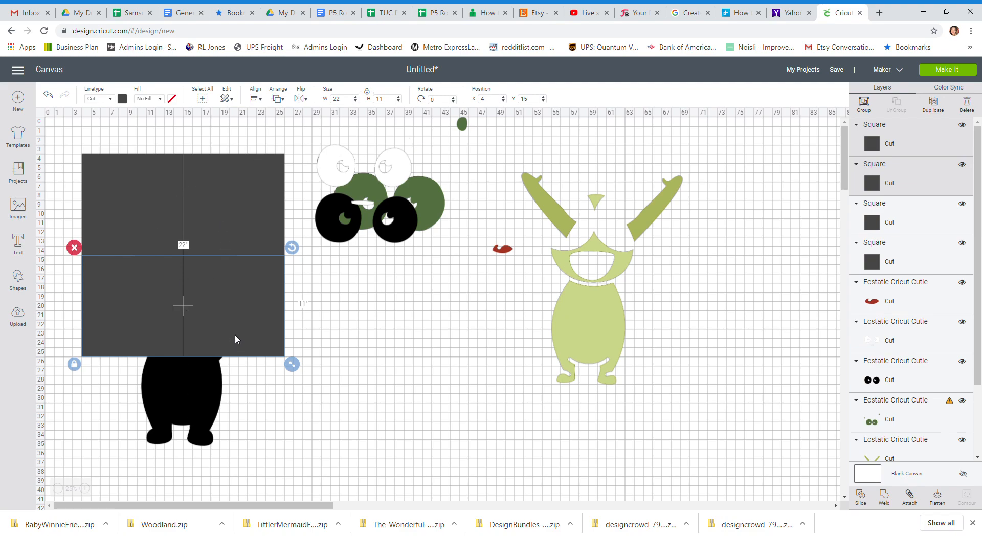
Duplicate the second row's left square and place the copy directly below that row, roughly centred under the silhouette.
left_click(191, 429)
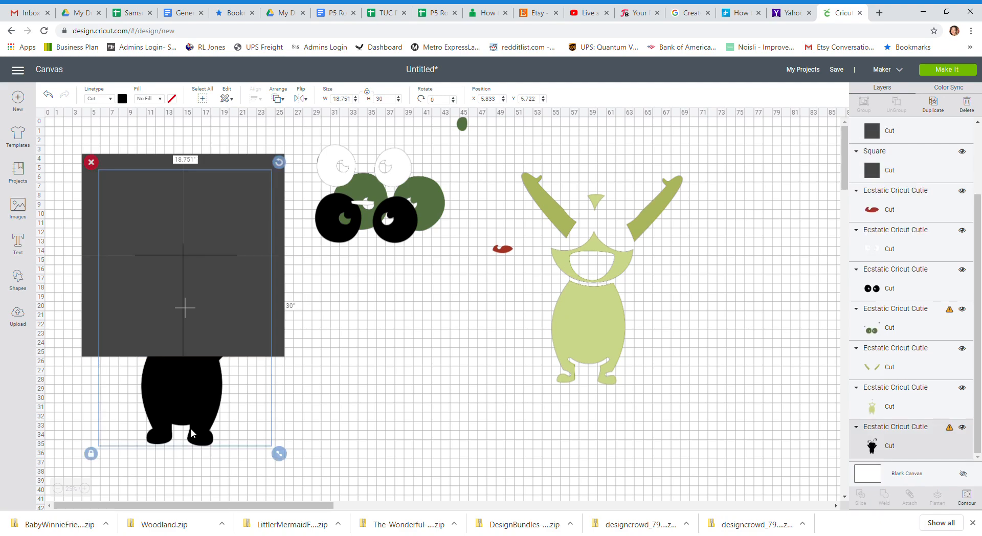
left_click(300, 418)
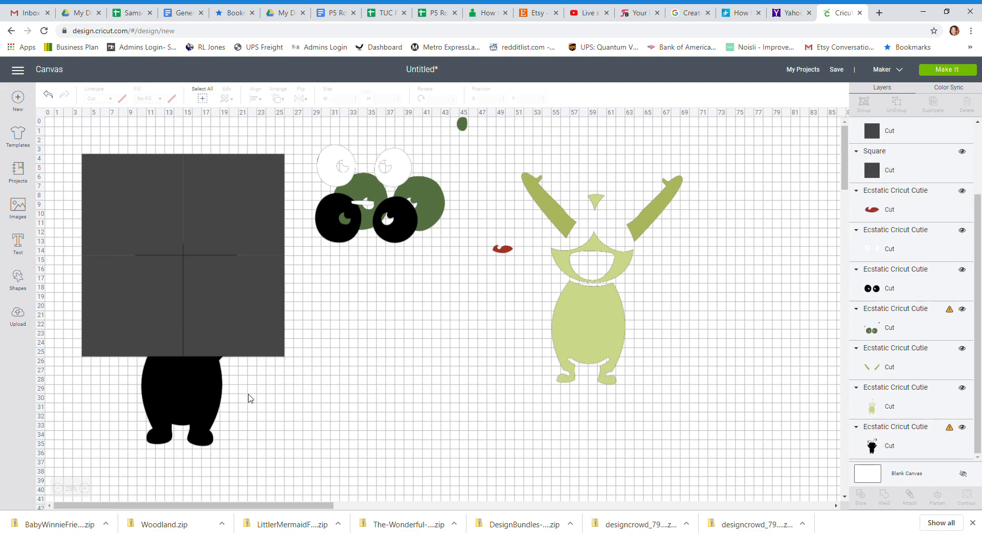
left_click(154, 330)
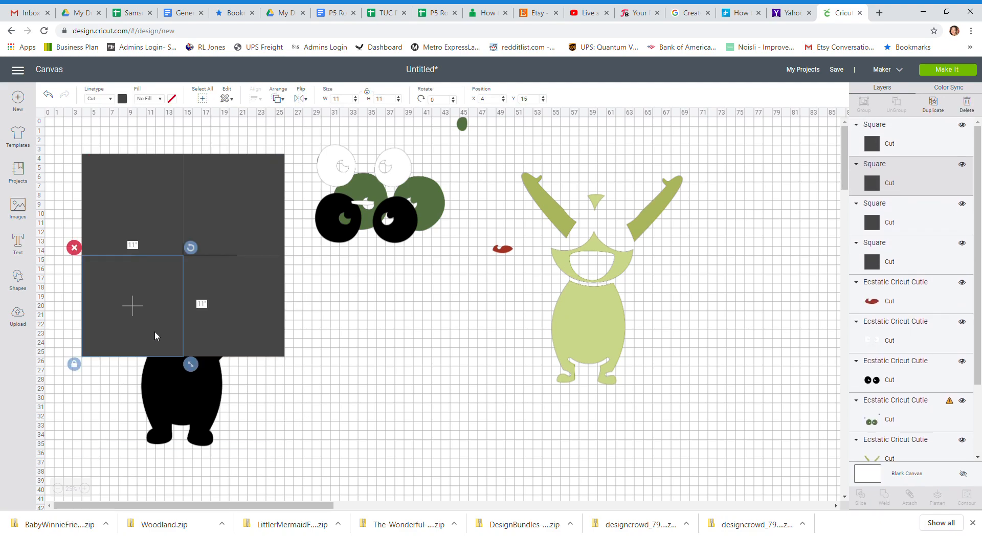
left_click(934, 102)
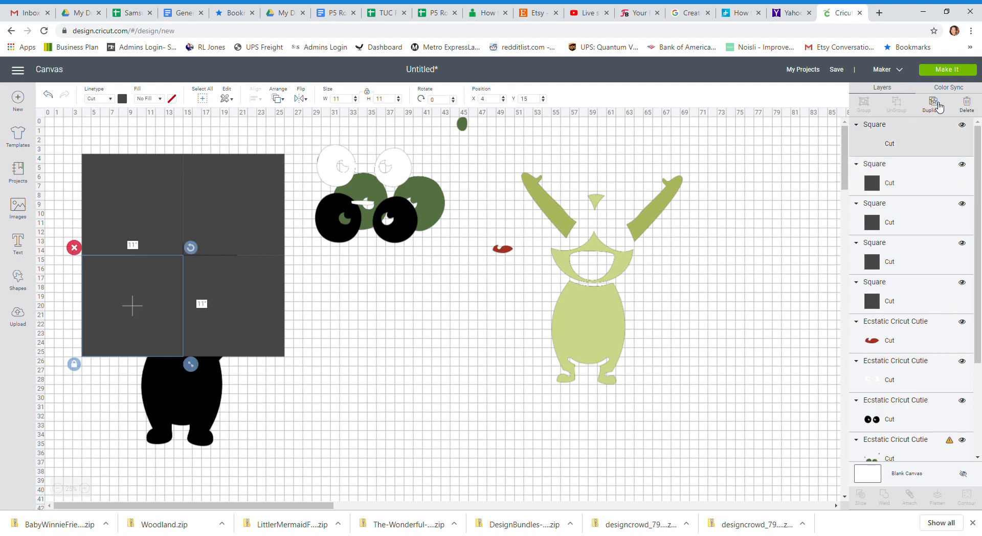
left_click_drag(169, 278, 217, 376)
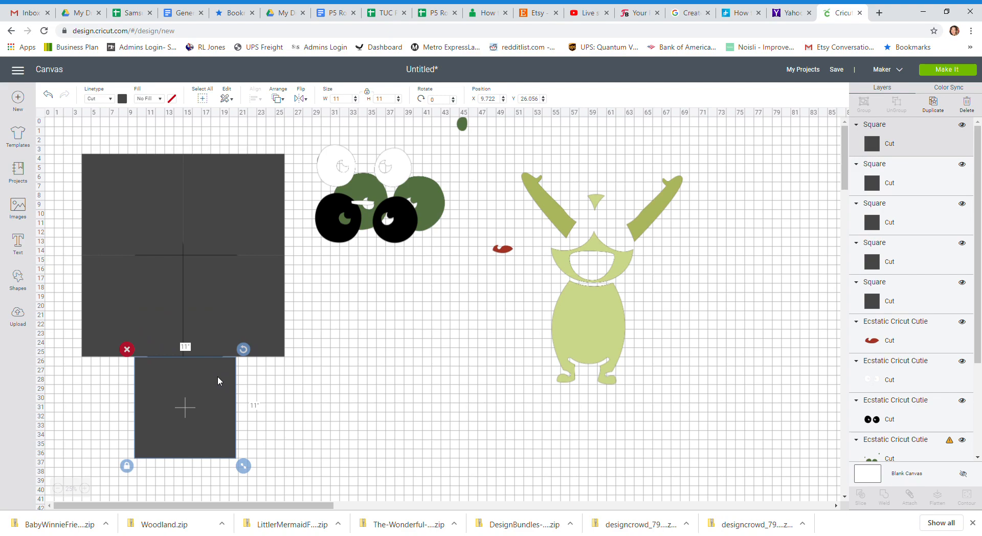
Set the fifth square's position to X 9, Y 26.
left_click(500, 99)
double_click(501, 99)
type("9")
key("Tab")
type("26")
key("Return")
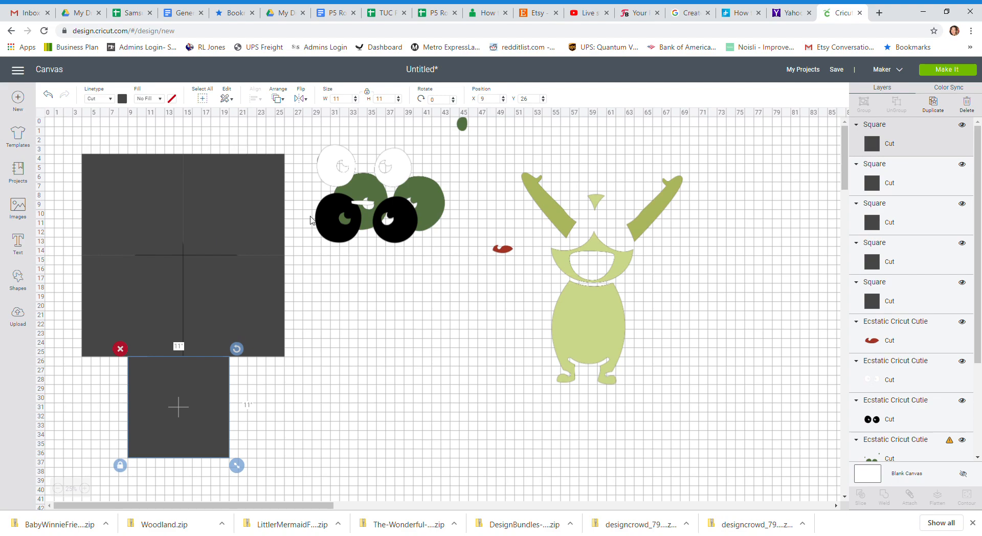
Bring the black silhouette layer to the front of all the squares.
left_click_drag(979, 150, 979, 246)
left_click(871, 450)
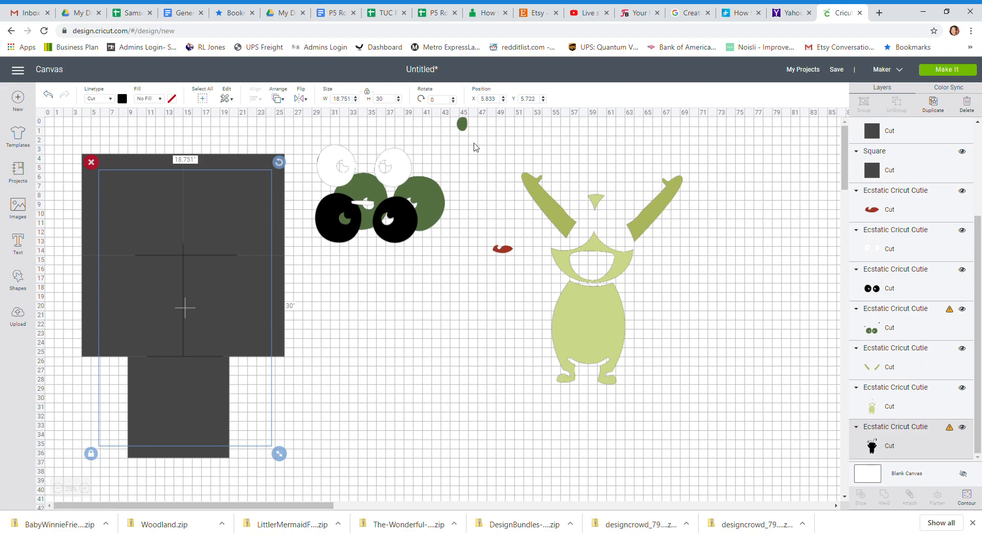
left_click(279, 101)
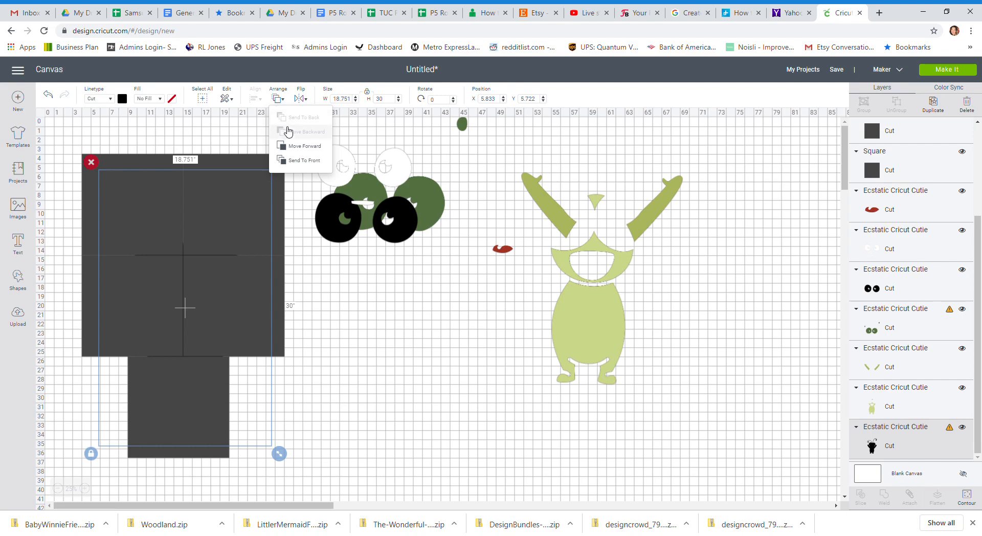
left_click(286, 161)
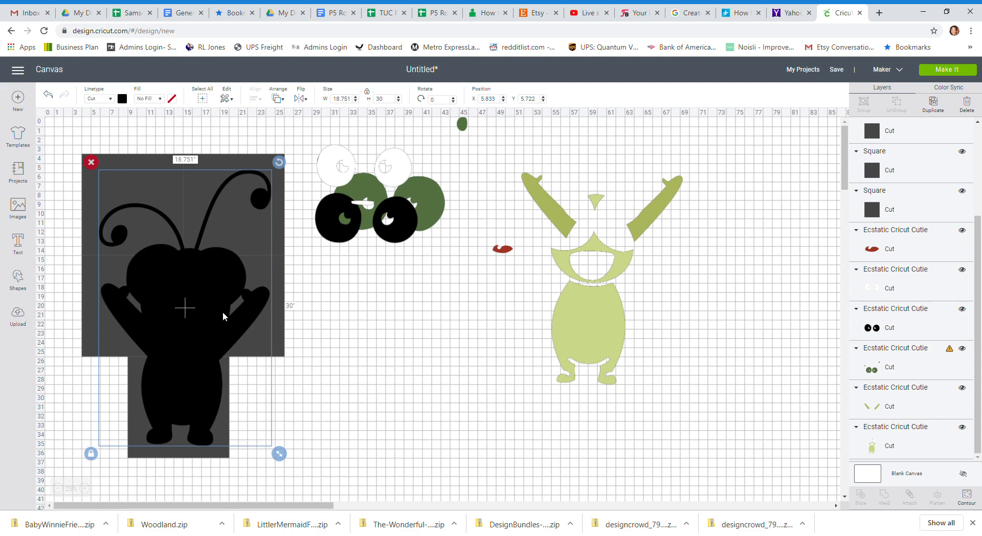
Reposition the black silhouette over the five squares at about X 5.5, Y 4.7 so that all of it lies within them.
left_click_drag(215, 305, 228, 323)
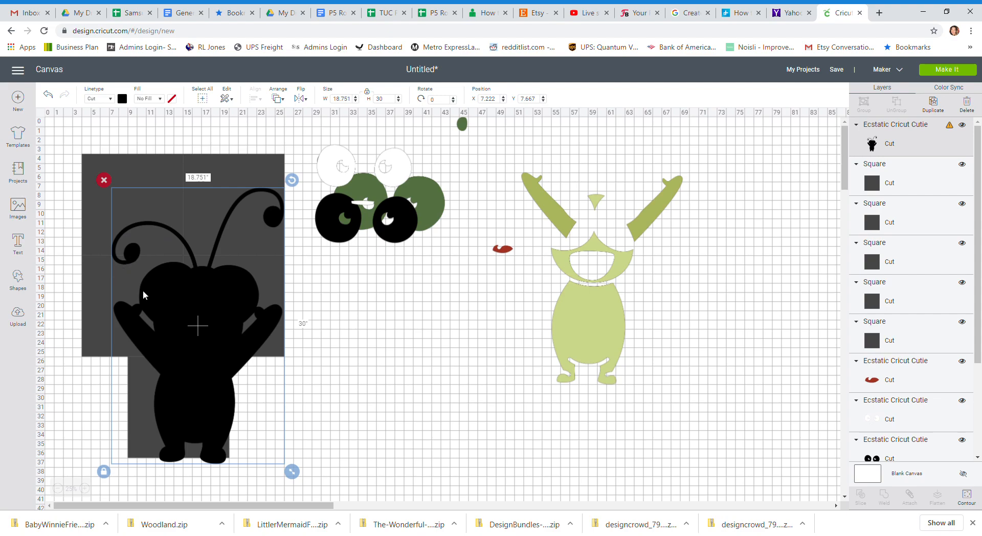
left_click_drag(183, 300, 167, 272)
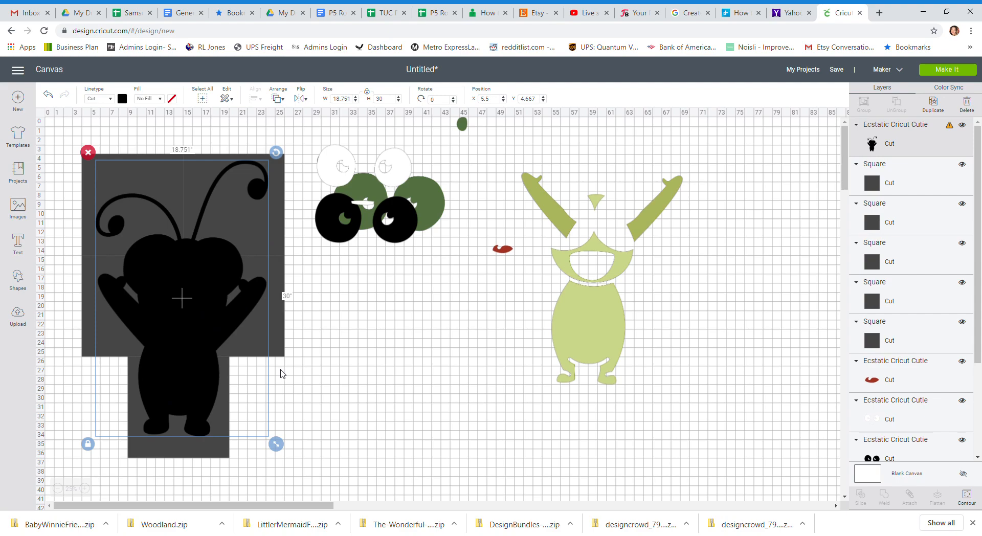
left_click(353, 358)
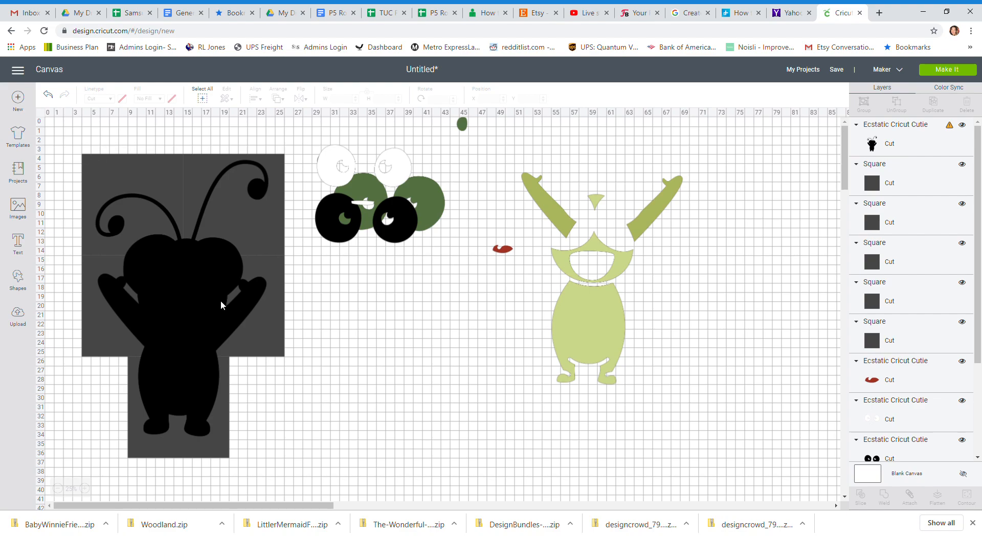
left_click(205, 295)
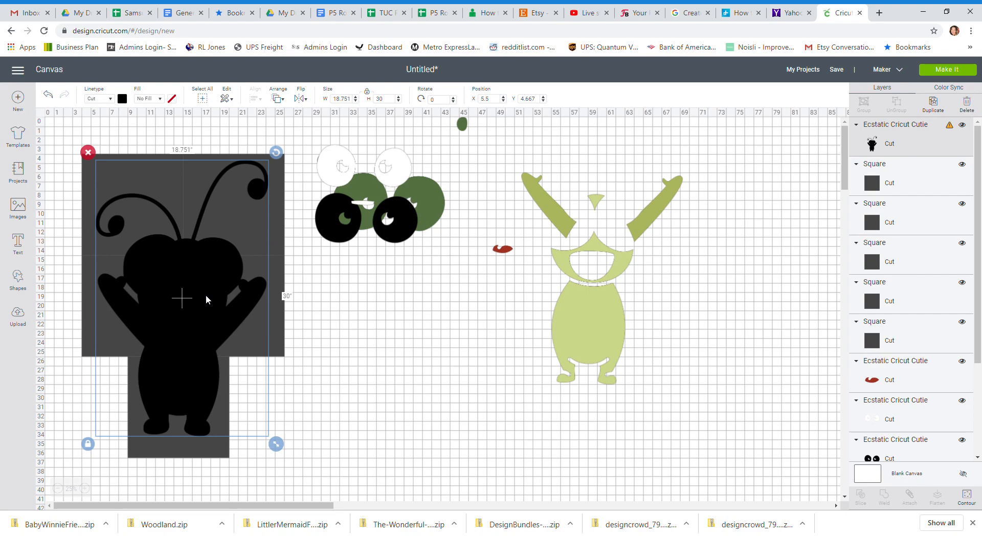
left_click(71, 195)
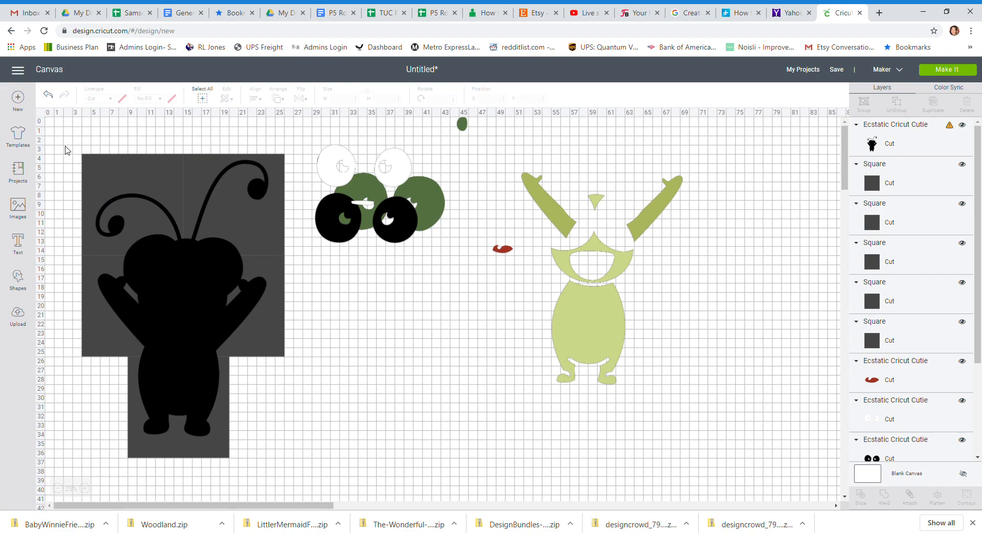
Slice the silhouette with the upper-left square and move the cut antenna piece to the empty area below the eyes.
left_click_drag(65, 146, 165, 213)
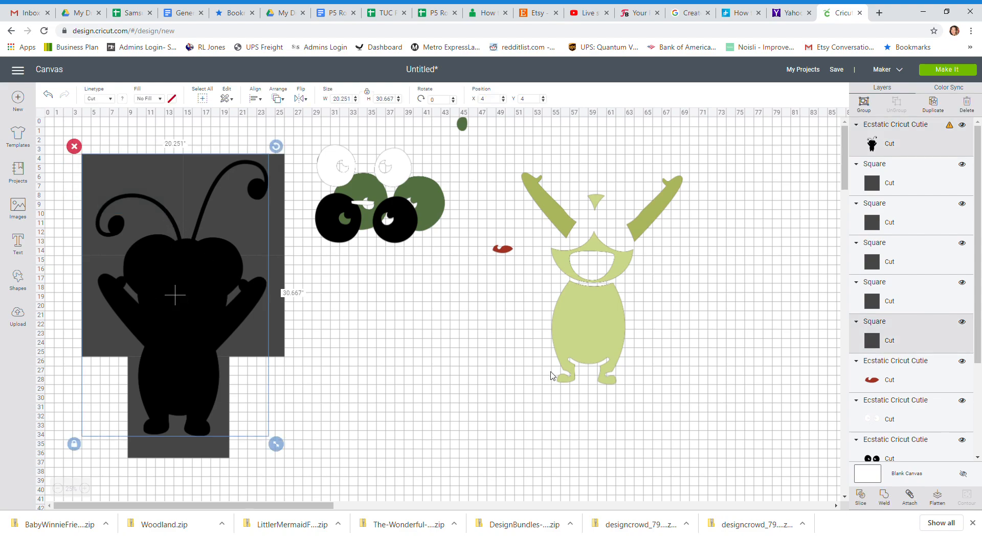
left_click(862, 496)
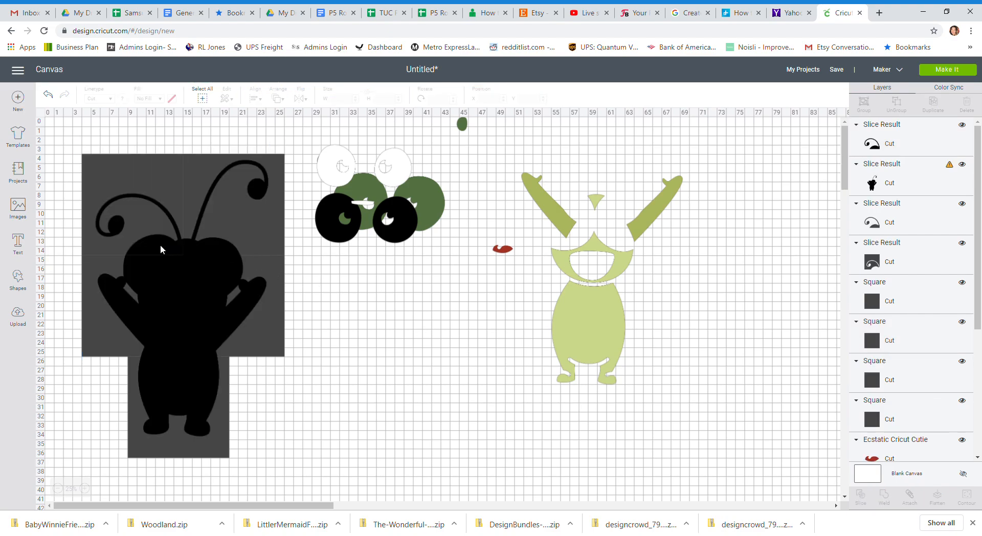
left_click_drag(163, 253, 404, 387)
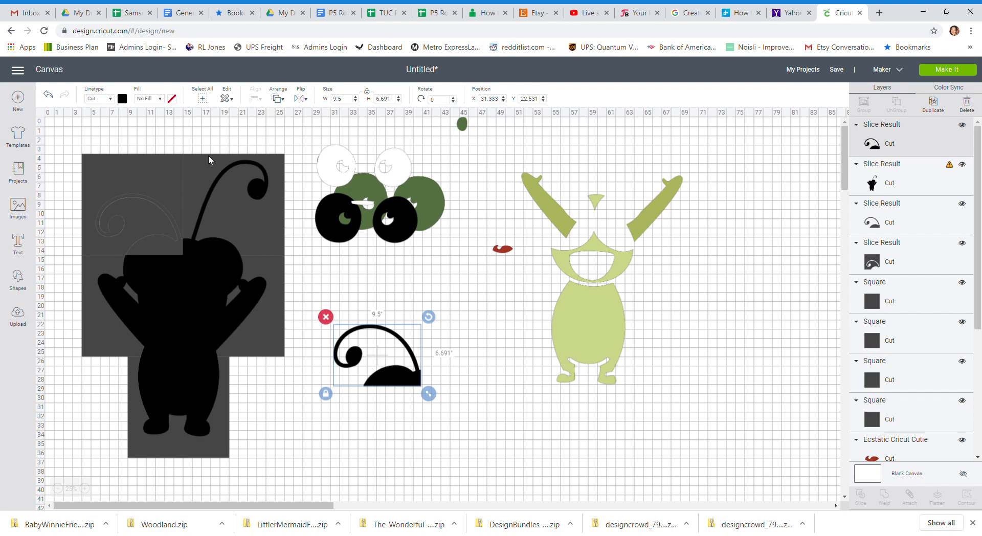
Slice the silhouette with the upper-right square and place the cut antenna piece beside the first one.
left_click(211, 139)
left_click_drag(219, 161, 240, 253)
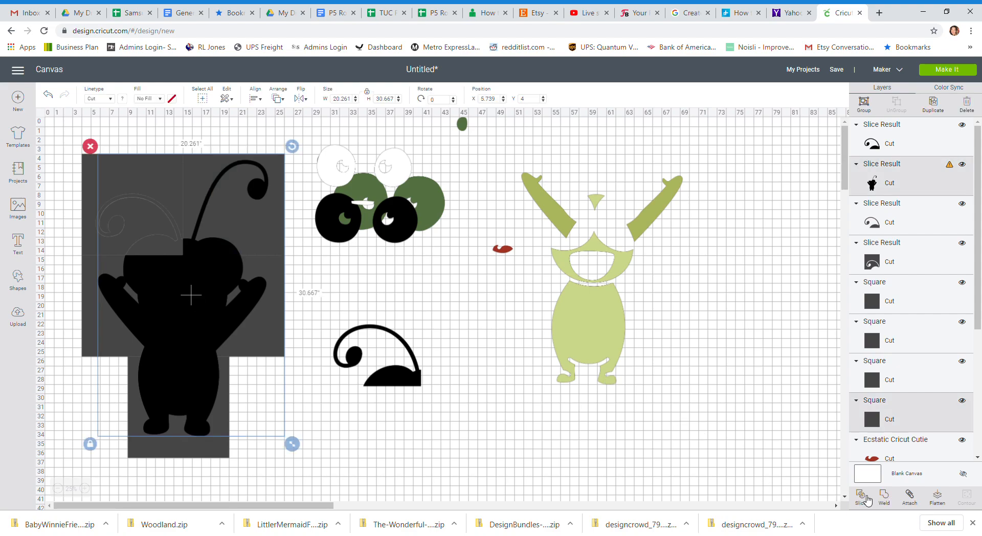
left_click(861, 496)
left_click_drag(218, 254, 454, 382)
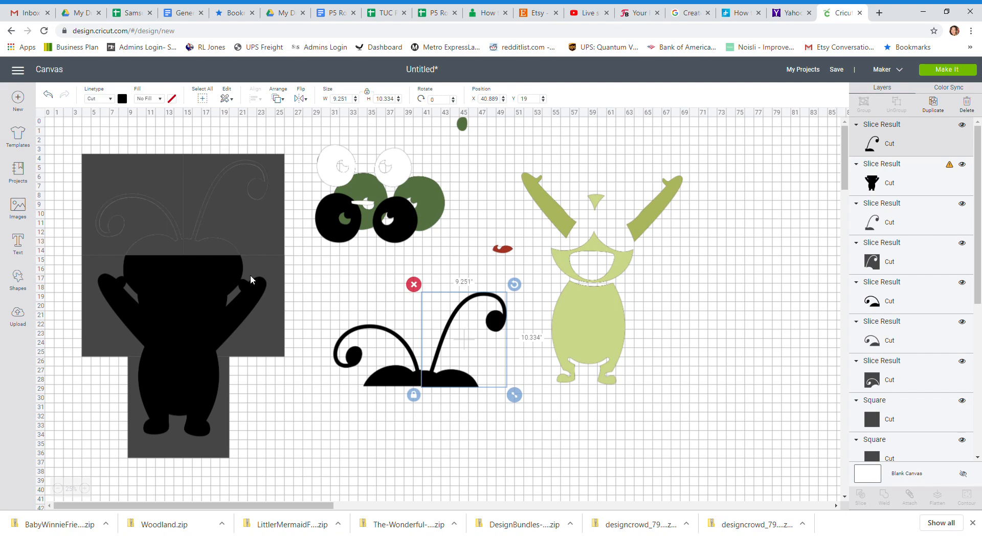
Slice the silhouette with the second row's left square and place the cut arm piece under the left antenna piece.
scroll(250, 275, "down", 3)
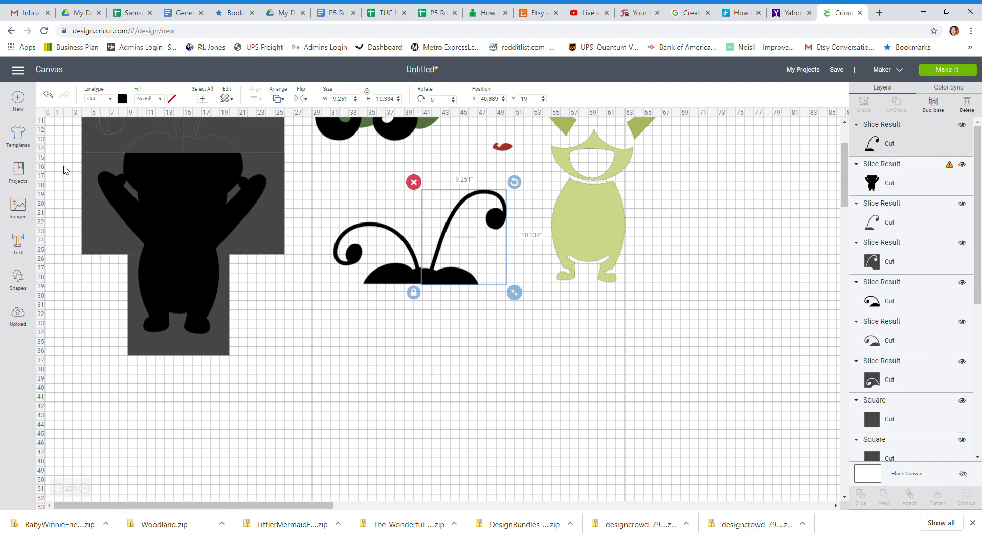
left_click_drag(56, 174, 110, 201)
left_click(861, 496)
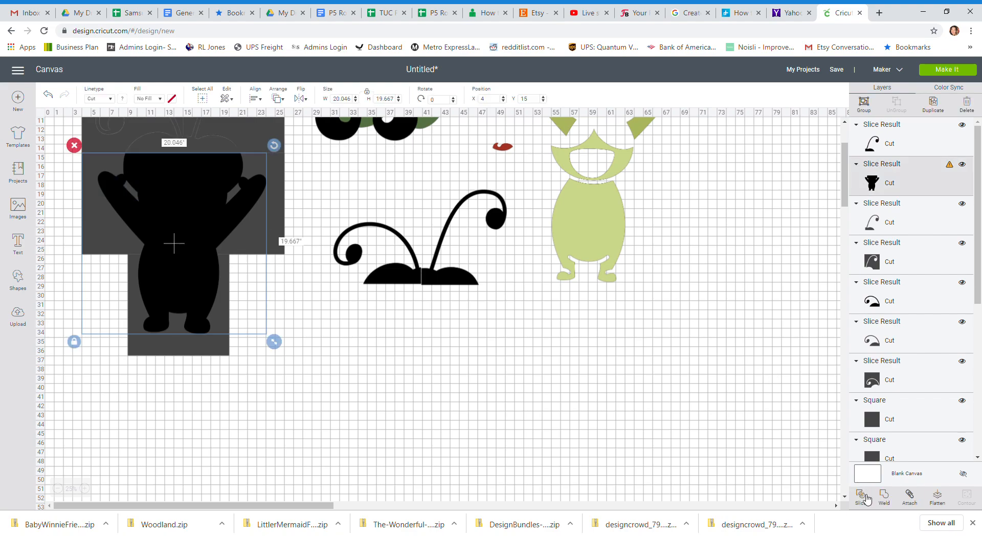
left_click_drag(157, 195, 394, 333)
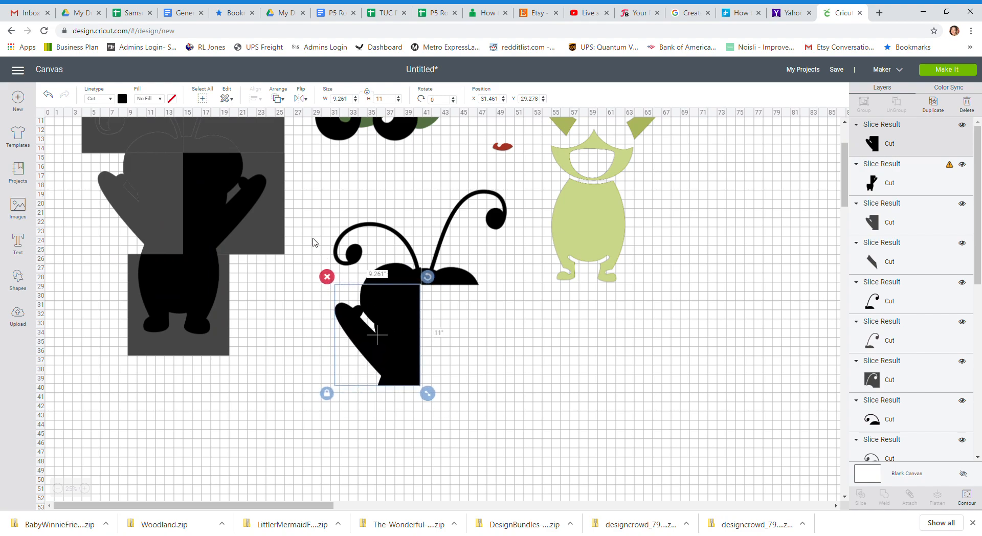
Slice the silhouette with the second row's right square and arrange the cut arm piece and the remaining lower body with the other pieces.
left_click(317, 200)
left_click_drag(315, 196, 232, 185)
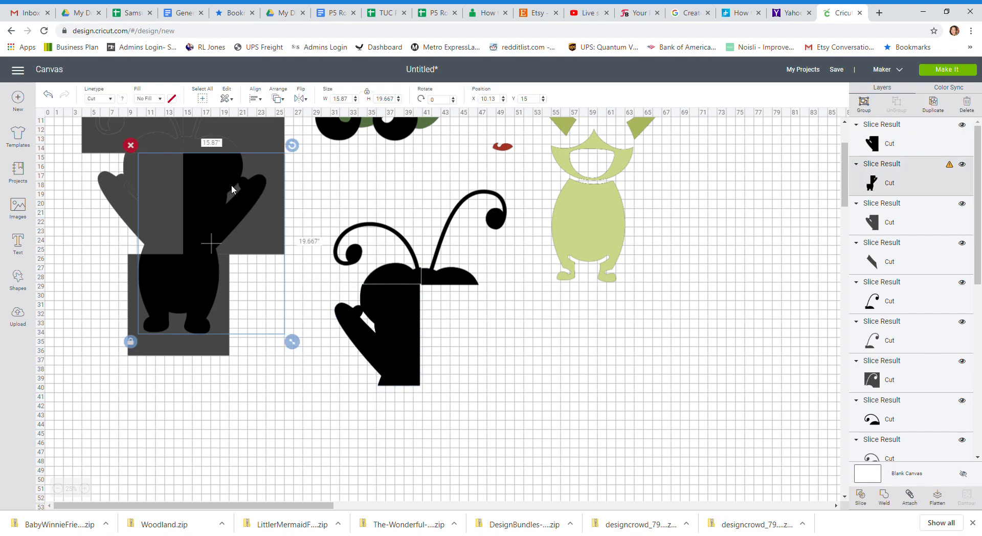
left_click(861, 495)
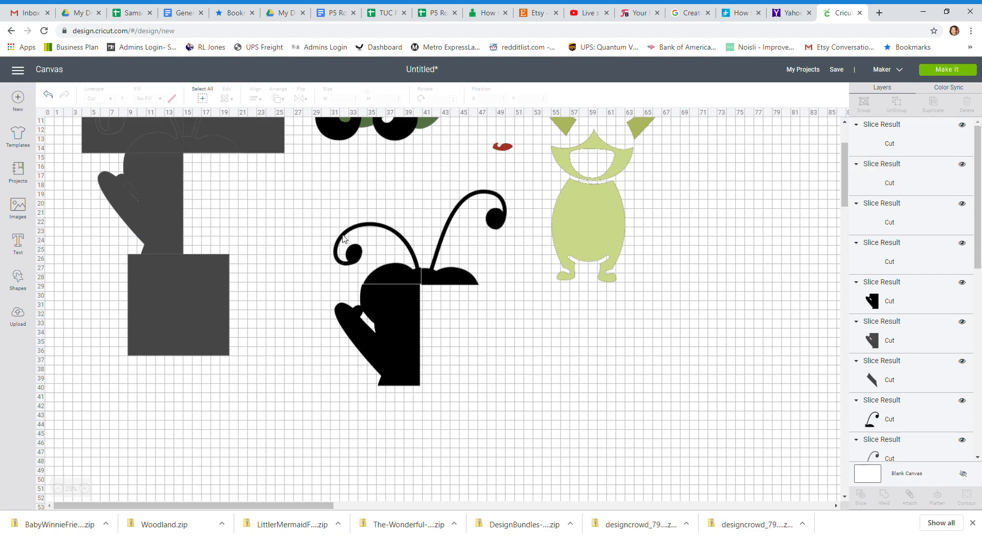
left_click_drag(225, 196, 466, 326)
left_click_drag(181, 290, 424, 426)
Delete all the leftover grey squares and slice remnants from the original silhouette area.
scroll(143, 311, "up", 2)
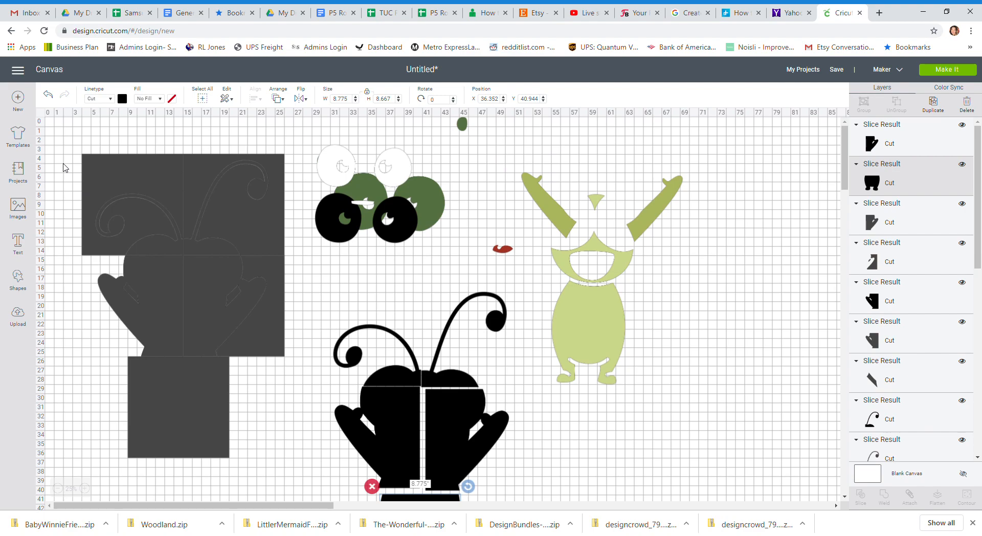
left_click_drag(63, 149, 295, 441)
key("Delete")
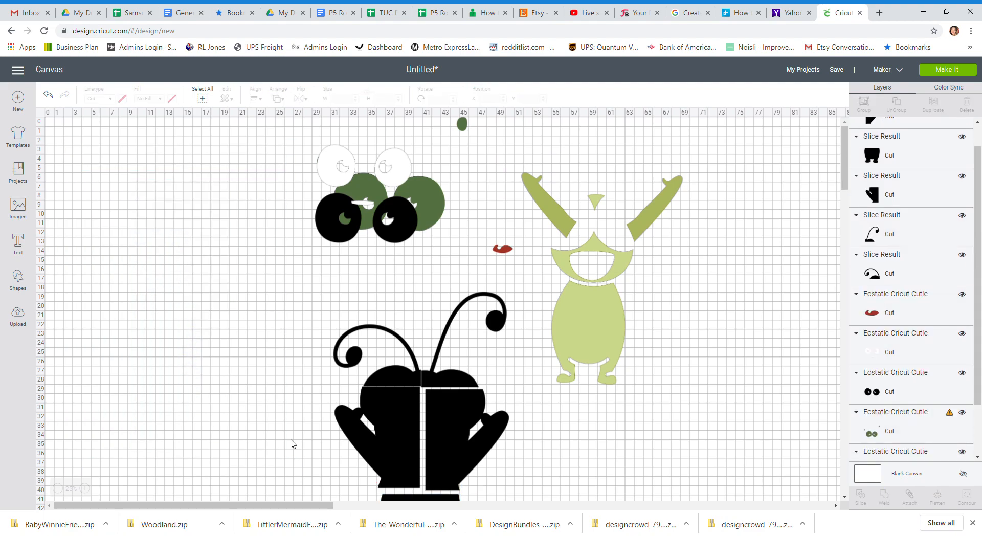
scroll(301, 324, "down", 2)
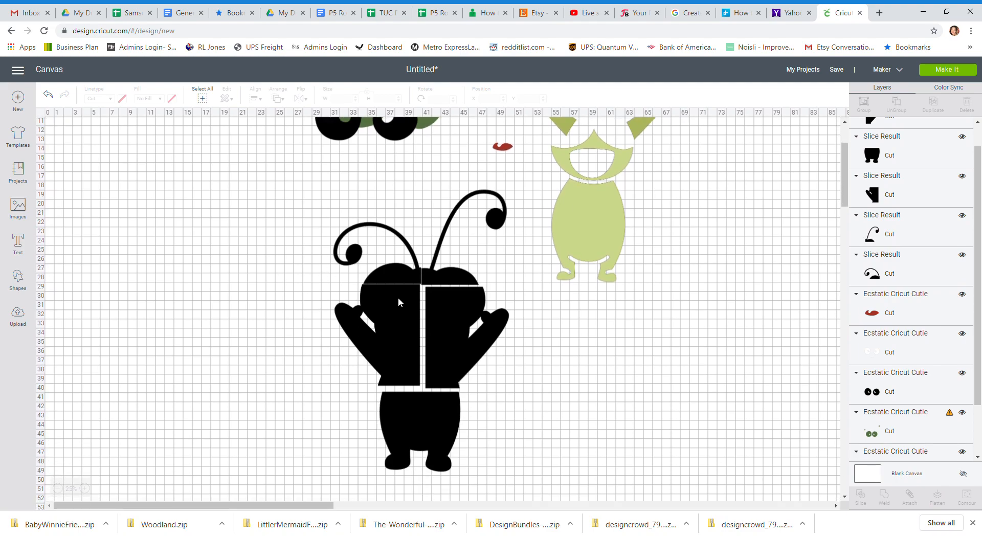
Move the light green face and body layer to the cleared area, at about X 4.4, Y 5.9.
scroll(490, 409, "up", 2)
left_click_drag(577, 316, 285, 293)
left_click_drag(186, 298, 175, 304)
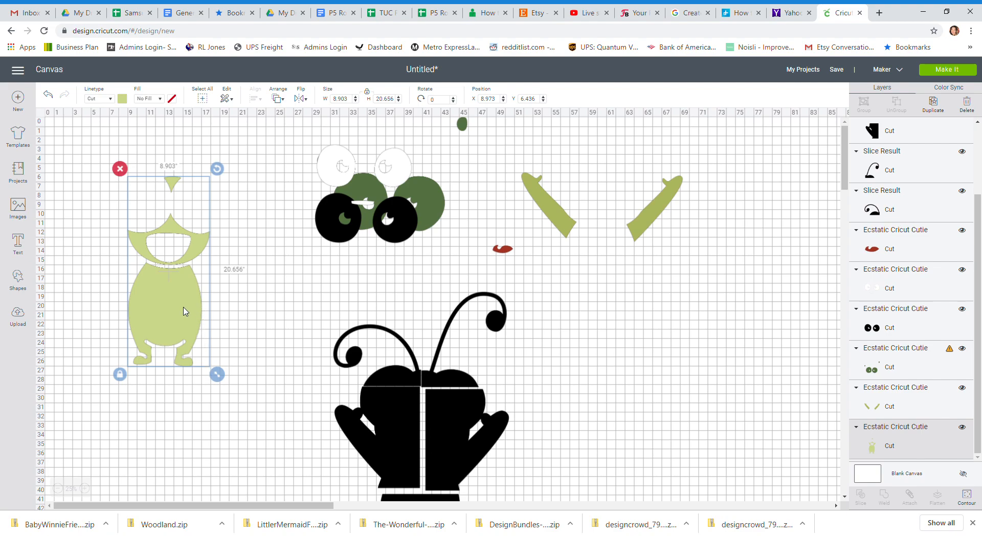
left_click_drag(185, 312, 142, 307)
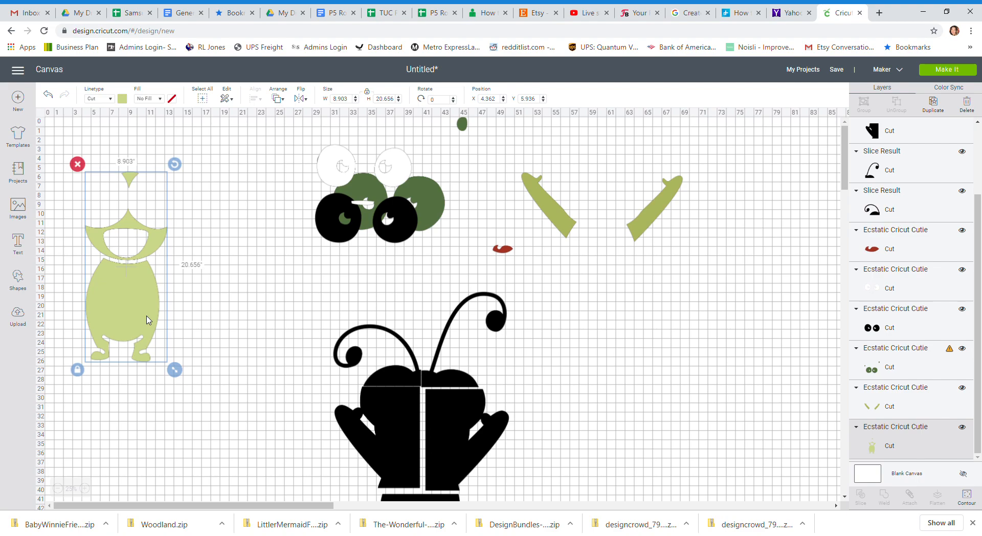
Duplicate the light green face and body layer twice and place one copy beside the others at about X 15.3, Y 5.9.
left_click(933, 106)
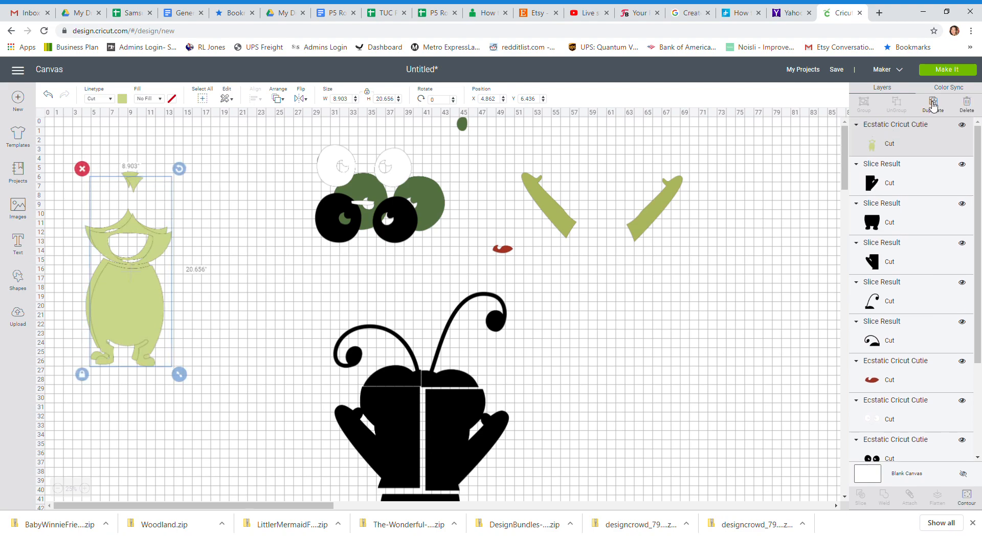
left_click(933, 106)
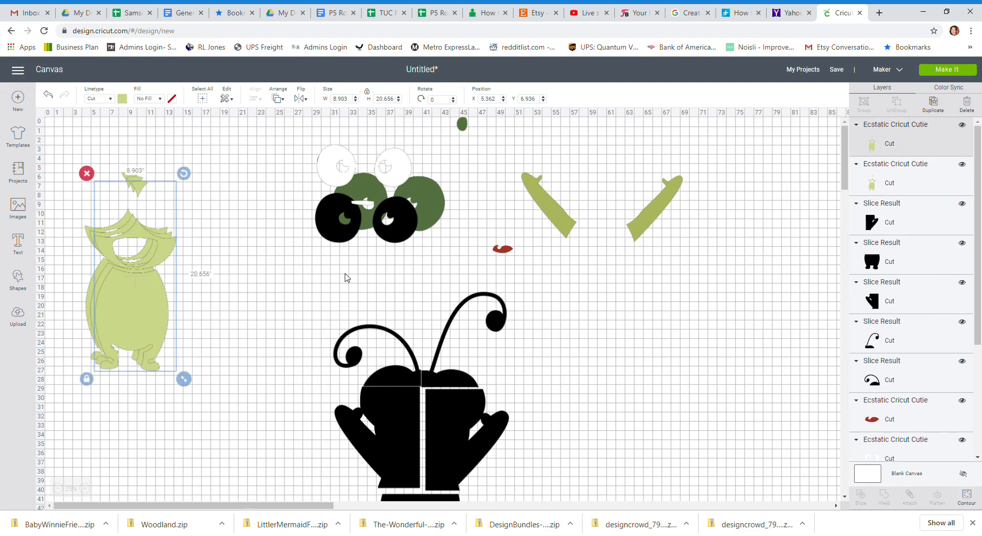
left_click_drag(143, 304, 235, 294)
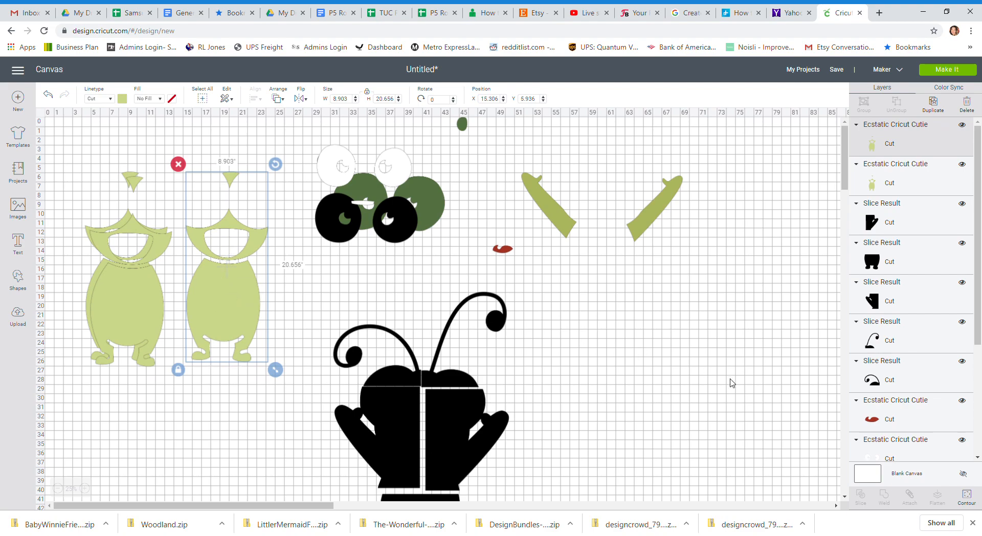
Hide every contour except the body in the selected green copy and move the body right of and below the olive arms.
left_click(966, 498)
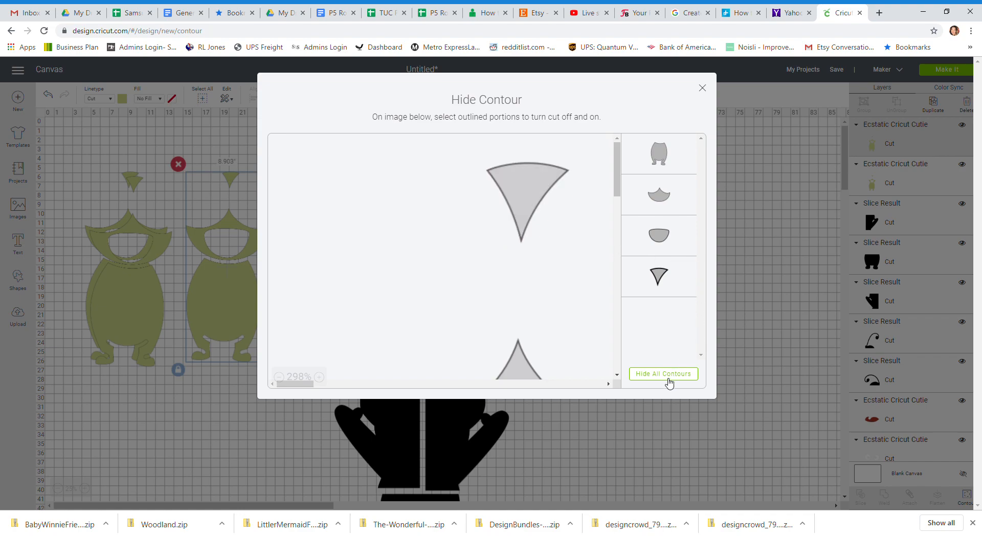
left_click(669, 379)
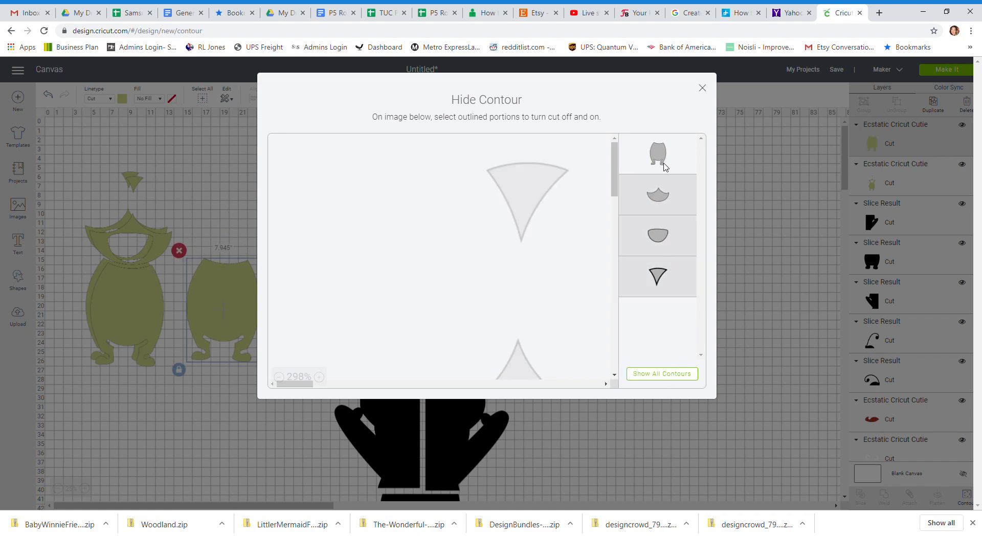
left_click(284, 377)
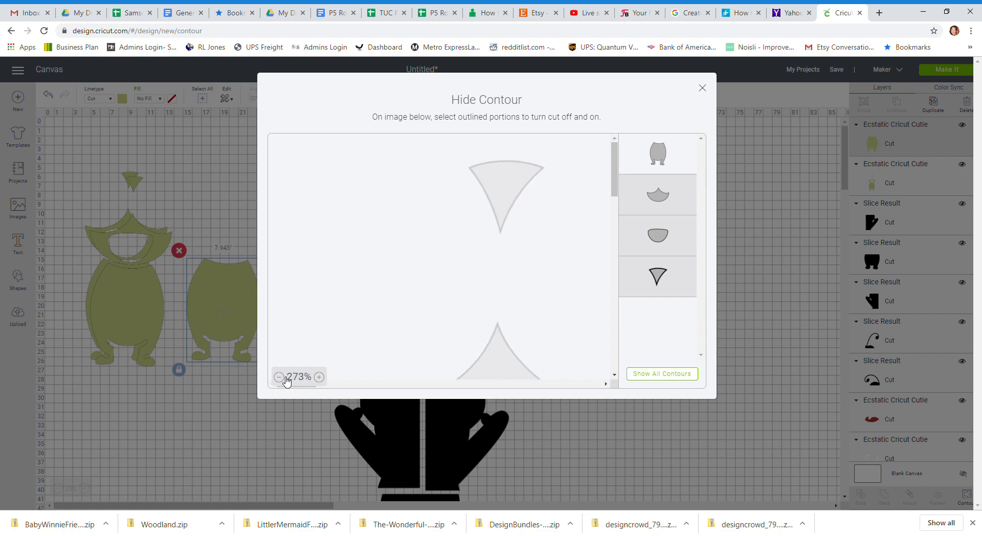
left_click(279, 377)
left_click(279, 377)
left_click(279, 377)
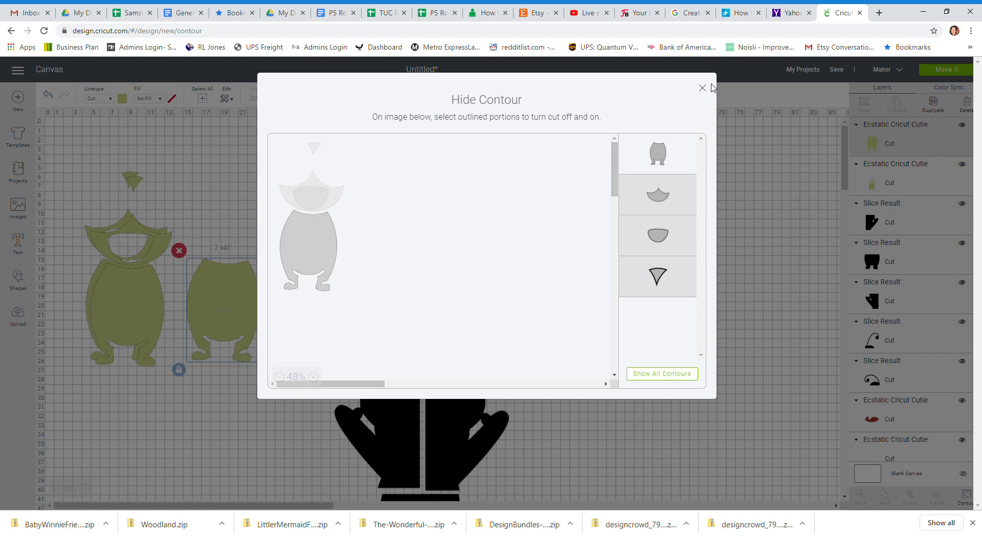
left_click(702, 88)
mouse_move(235, 309)
left_mouse_down()
mouse_move(267, 310)
mouse_move(252, 275)
mouse_move(250, 307)
left_mouse_up()
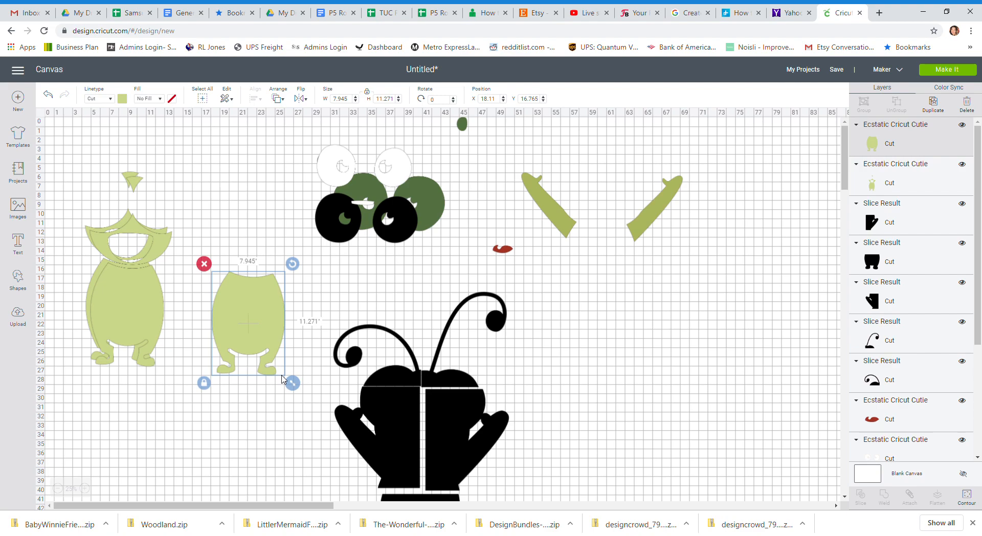
left_click_drag(252, 315, 761, 330)
Move the other full green copy to about X 15.6 and hide only its small top triangle contour.
left_click_drag(162, 306, 246, 317)
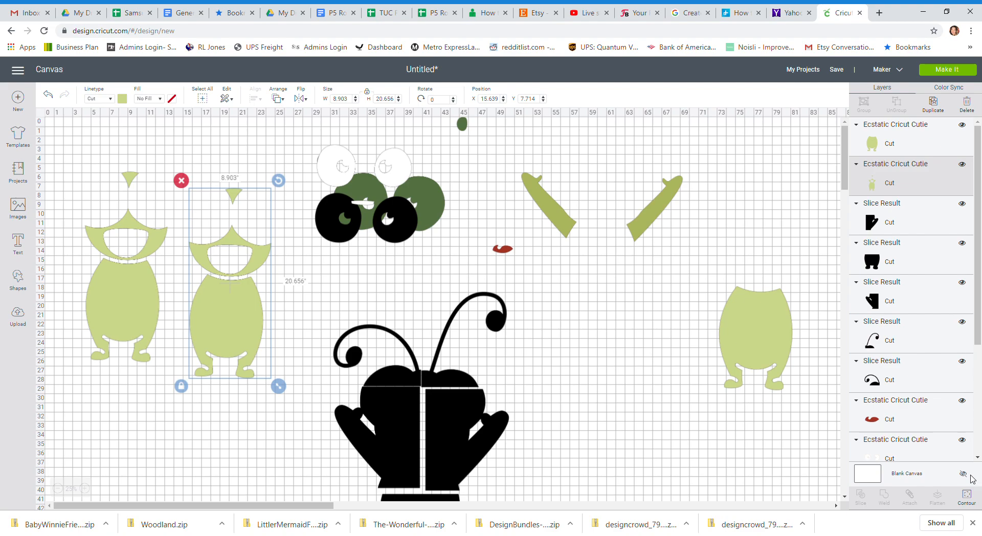
left_click(967, 497)
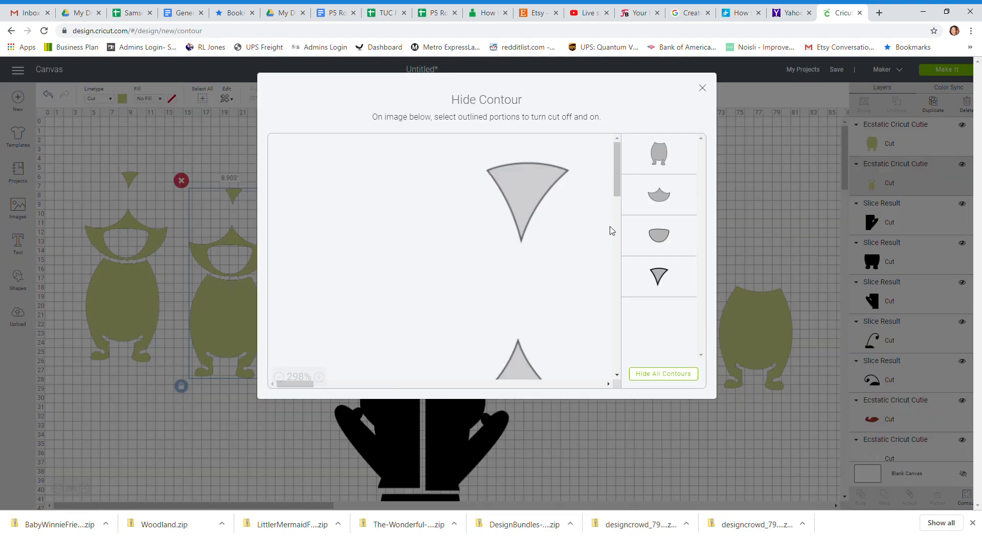
left_click(661, 374)
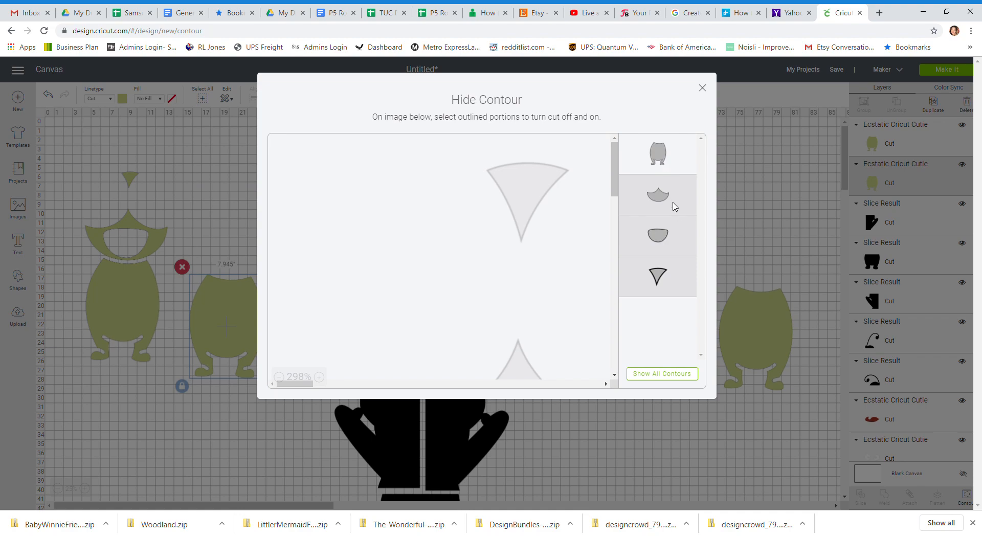
left_click(674, 204)
left_click(670, 235)
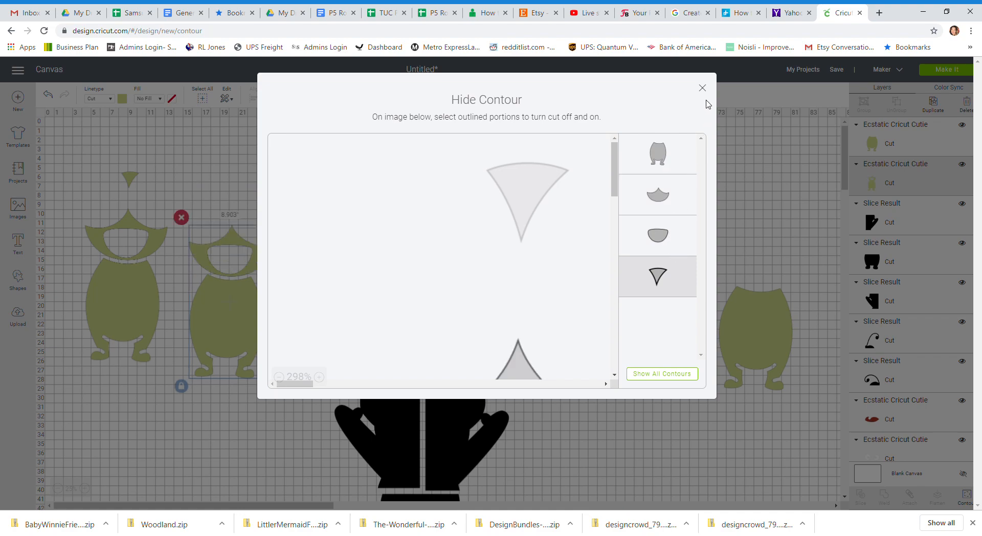
left_click(703, 89)
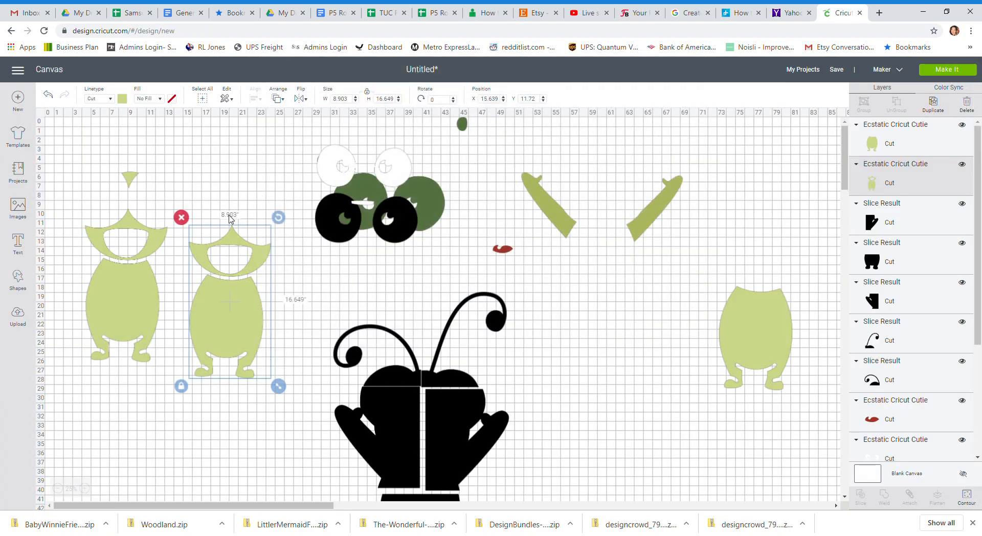
mouse_move(216, 264)
left_mouse_down()
mouse_move(291, 266)
mouse_move(195, 329)
mouse_move(203, 297)
mouse_move(229, 263)
left_mouse_up()
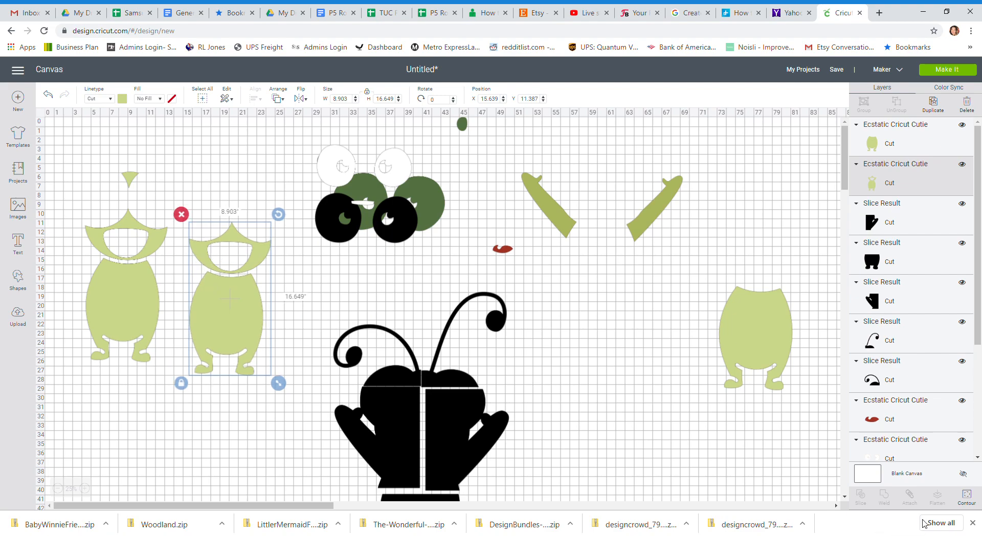
Hide the body contour in that copy and place the remaining face above the separated body at about X 72.8, Y 12.2.
left_click(967, 497)
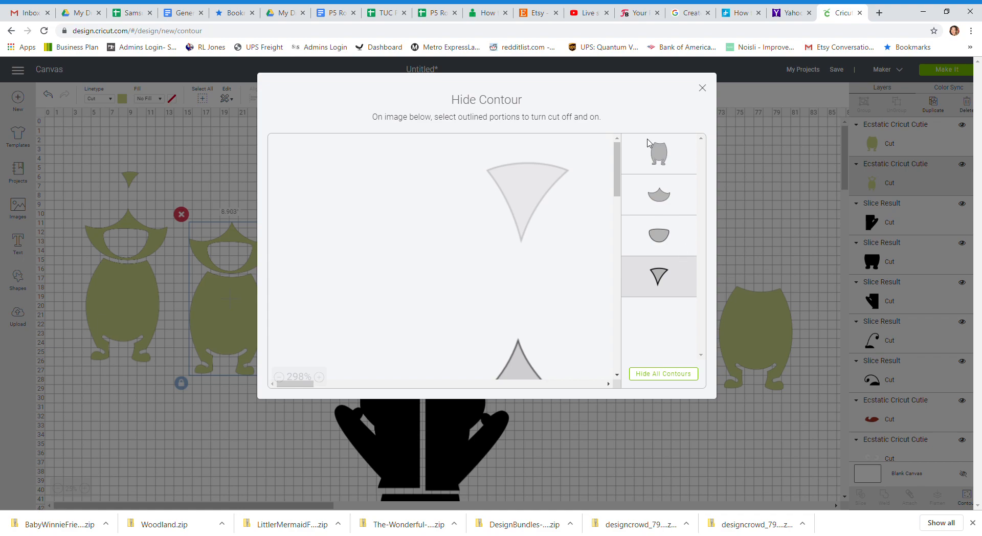
left_click(649, 149)
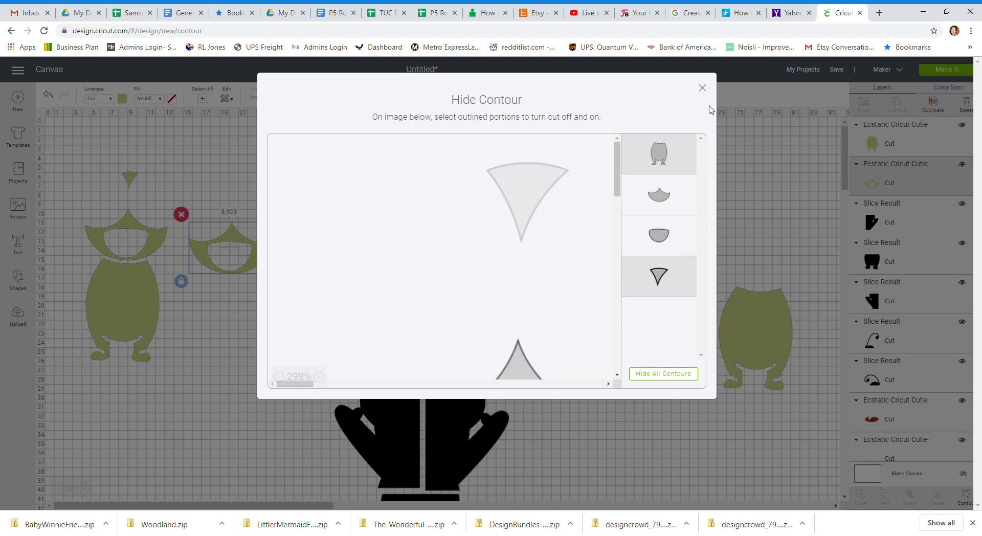
left_click(702, 88)
left_click_drag(269, 253, 793, 260)
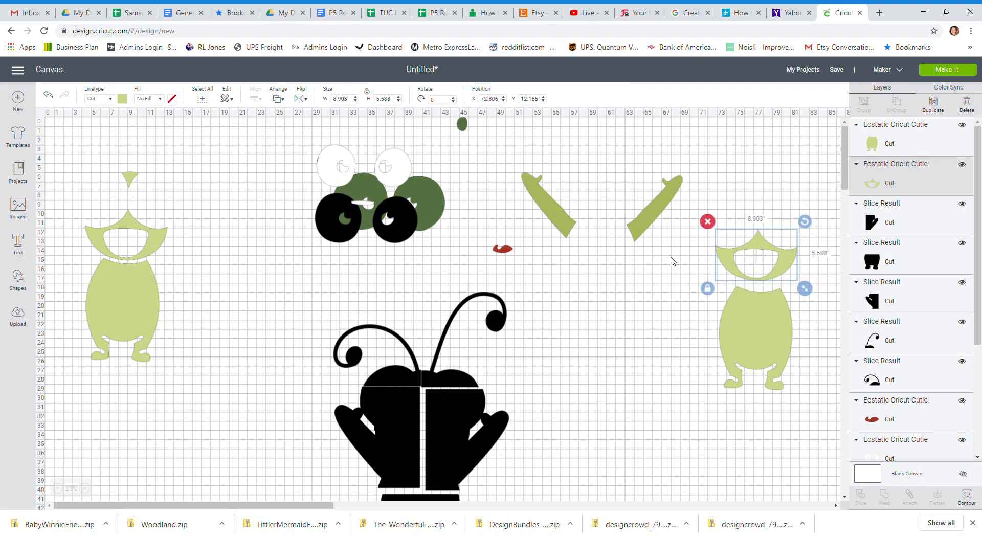
Hide the body, face and mouth contours in the last full green layer and place its small triangle above the separated face.
left_click(118, 299)
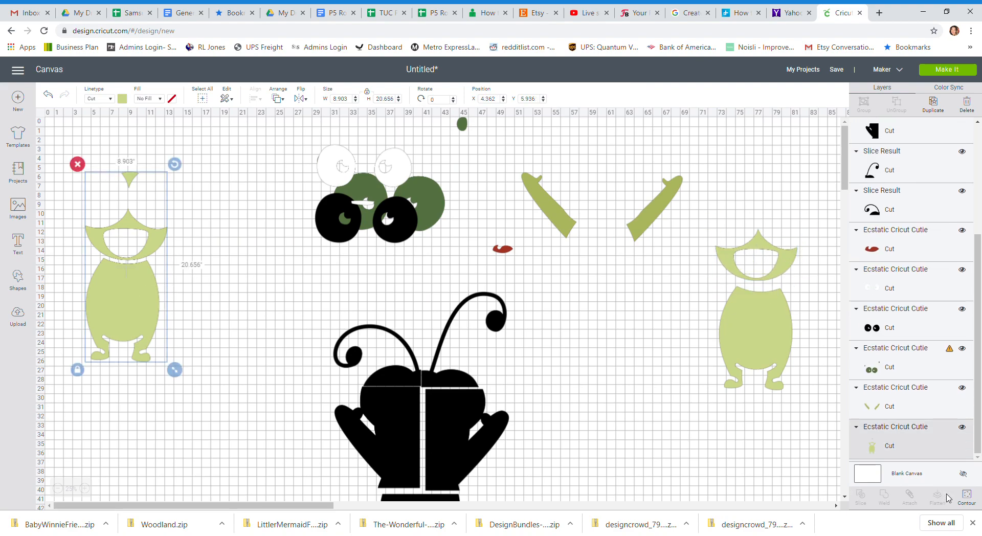
left_click(967, 495)
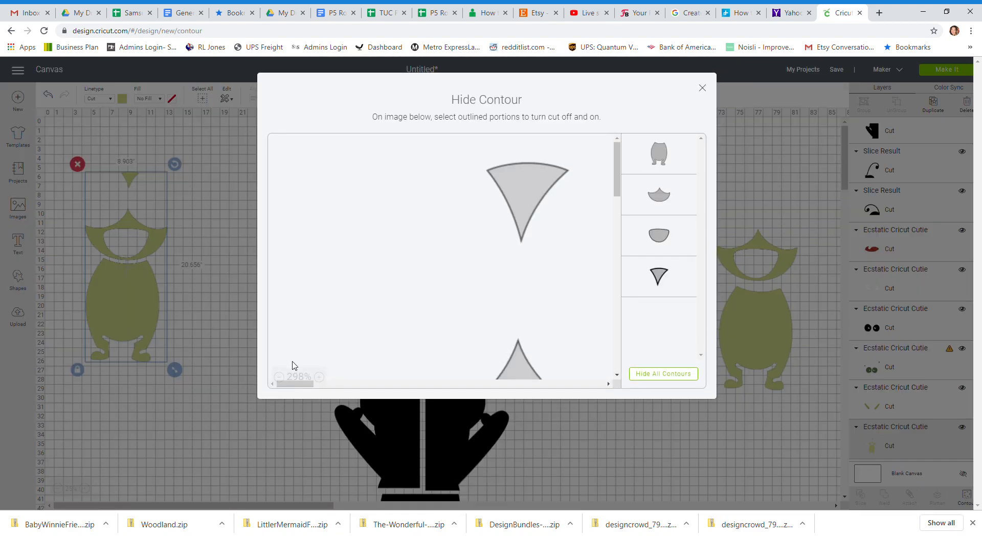
left_click(279, 377)
left_click(279, 378)
left_click(278, 377)
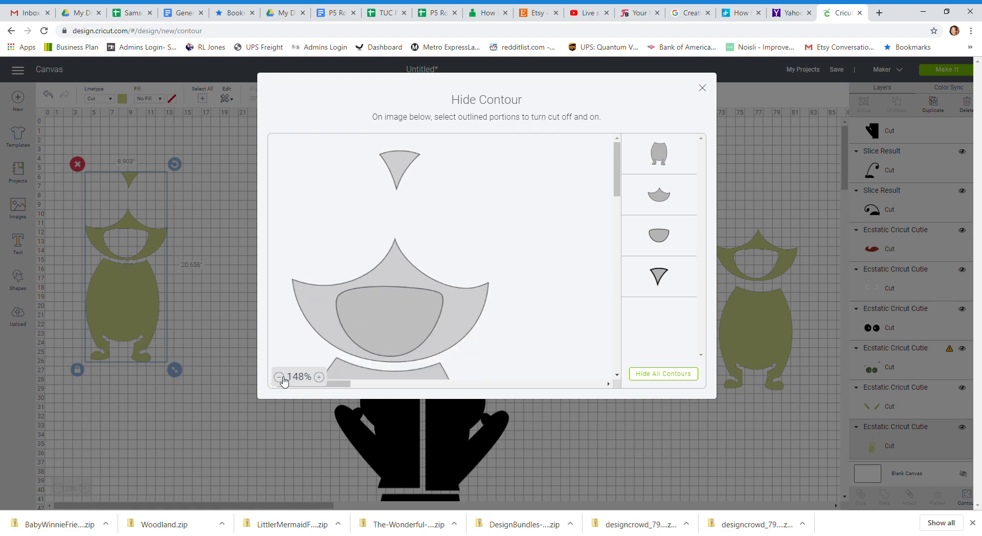
left_click(278, 377)
left_click(279, 377)
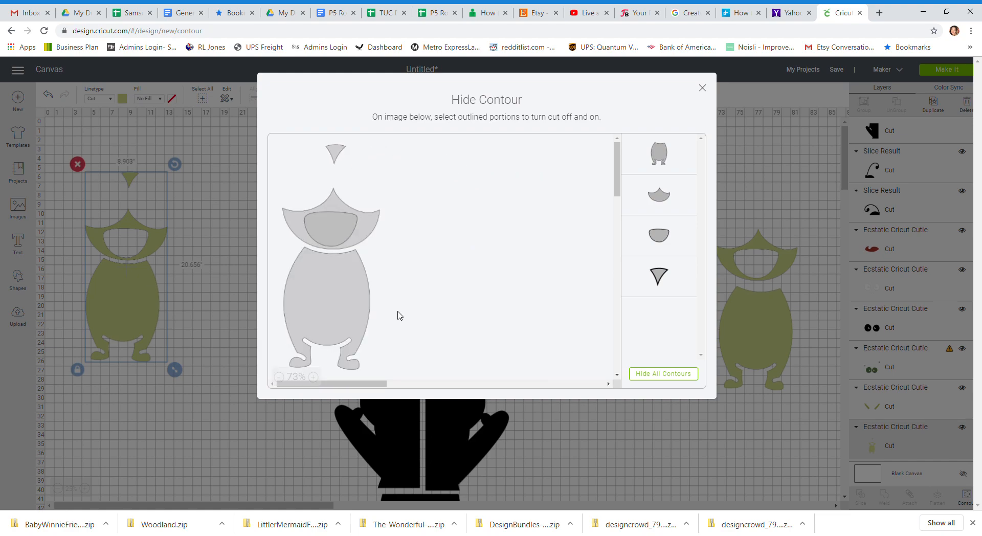
left_click(325, 310)
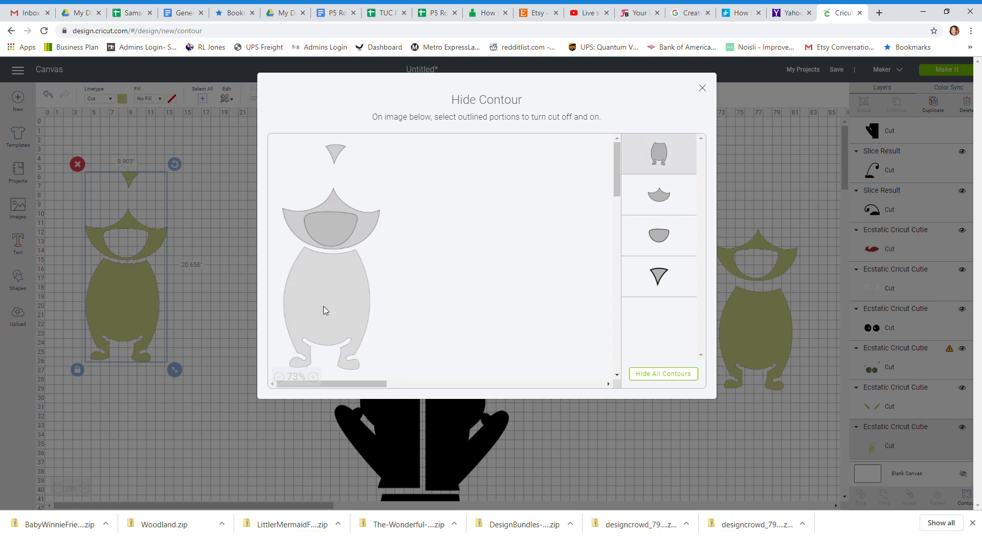
left_click(363, 225)
left_click(340, 225)
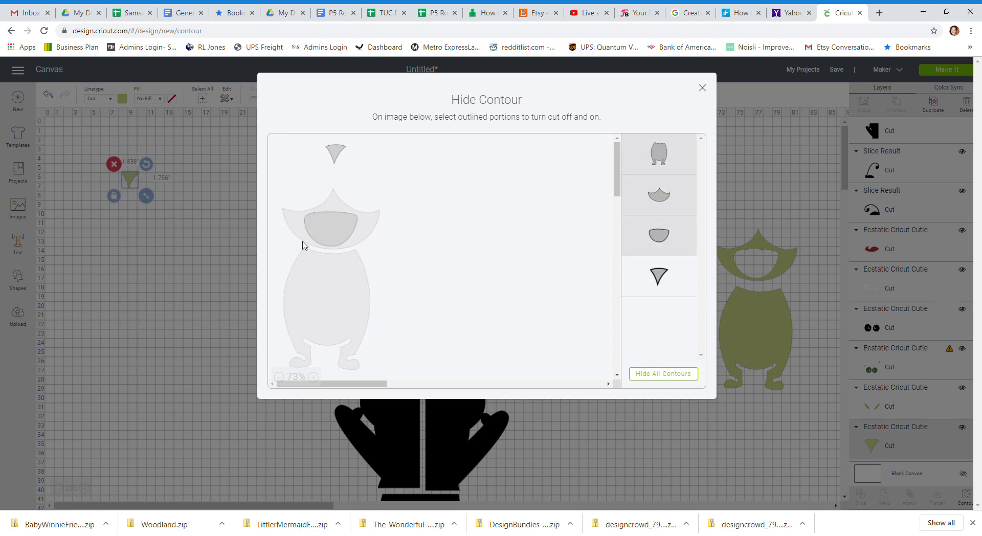
left_click(702, 88)
left_click_drag(131, 182, 760, 210)
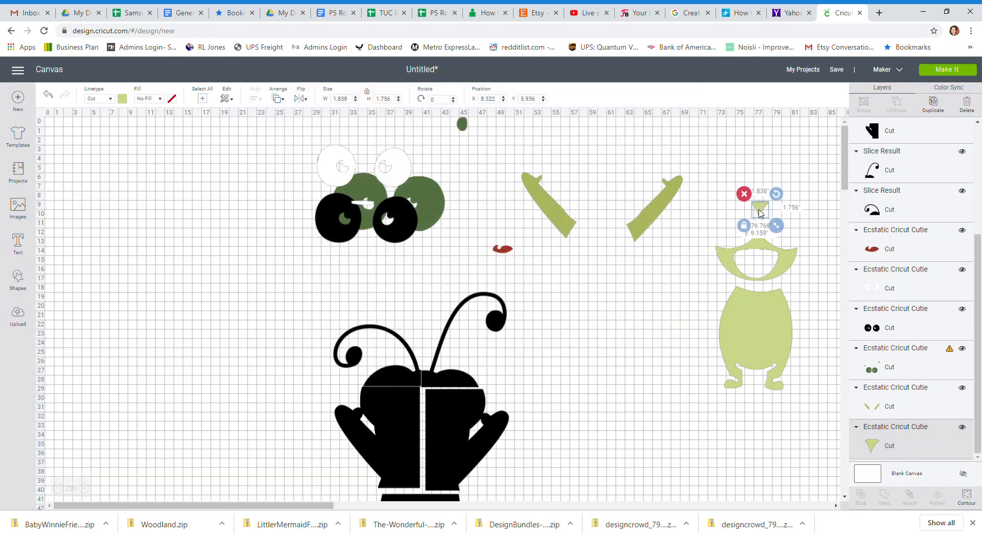
Move the olive arms layer up to about Y 4.1, duplicate it and place the copy below at about X 51.9, Y 10.6.
left_click(648, 225)
left_click_drag(648, 225, 636, 208)
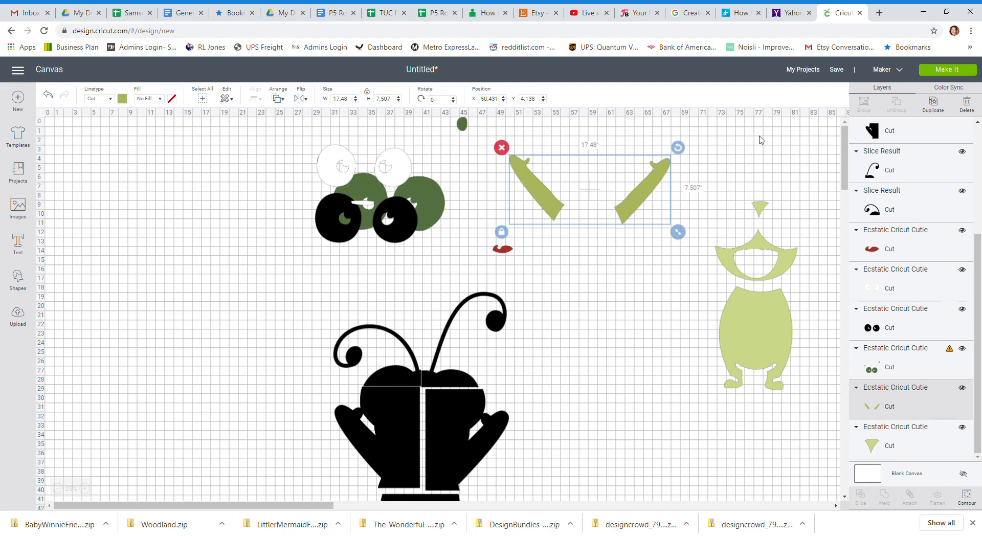
left_click(936, 108)
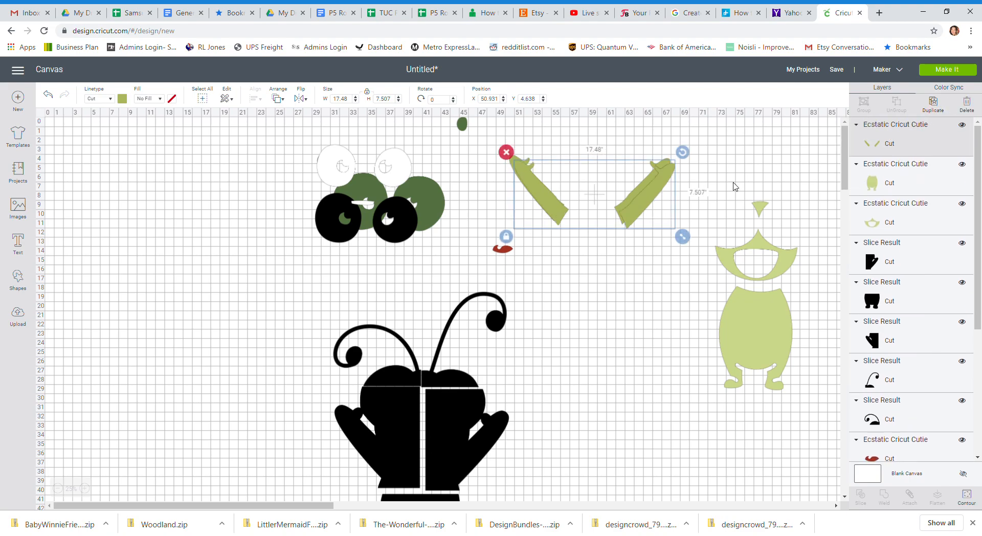
left_click_drag(642, 219, 652, 274)
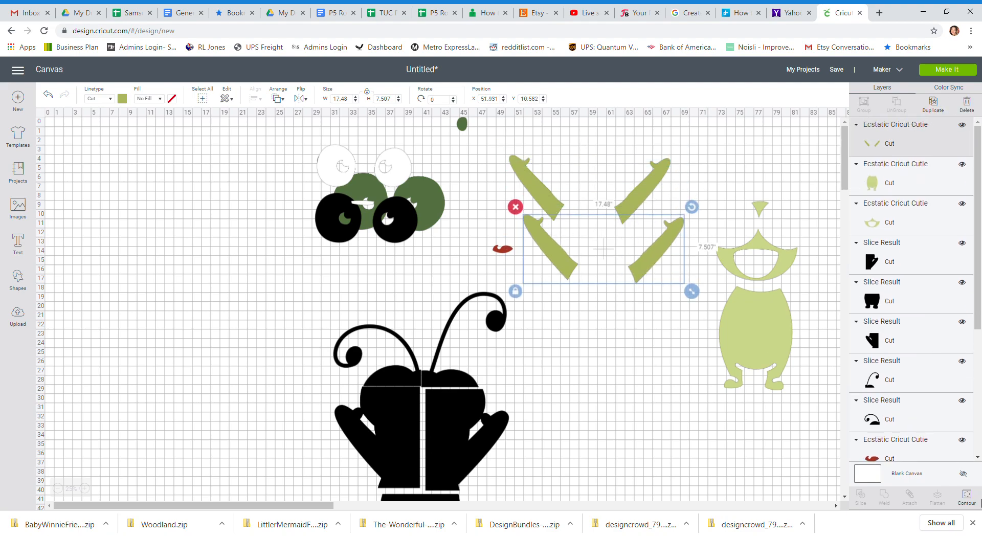
Hide the right arm's contour in the duplicated arms layer, keeping only the left arm.
left_click(970, 500)
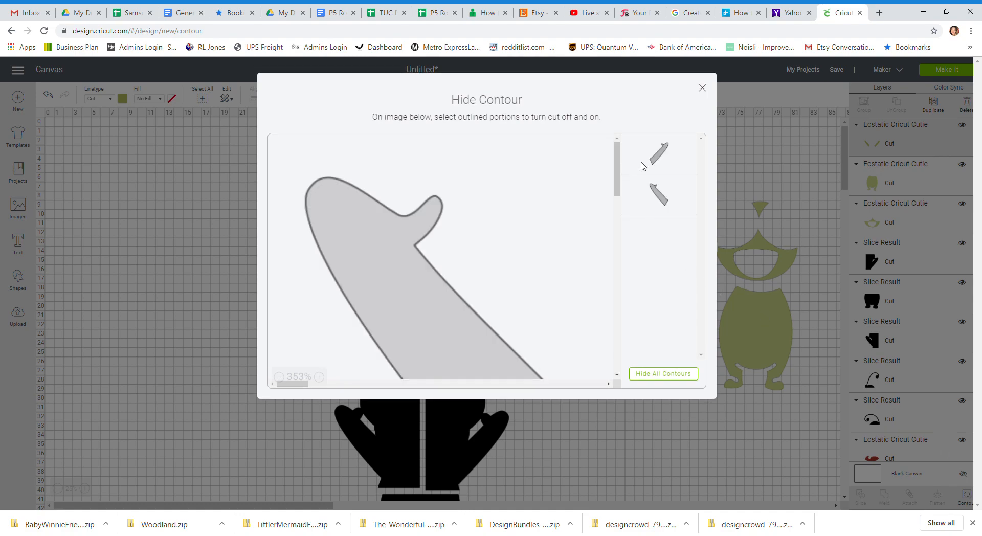
left_click(643, 166)
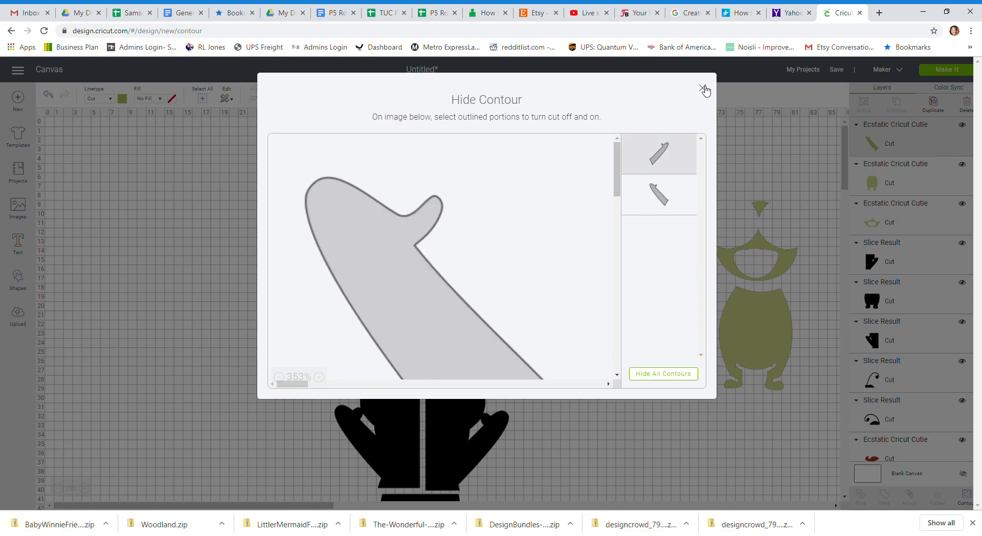
left_click(703, 89)
Keep only the right arm in the original arms layer and move it to about X 62.6, Y 10.1.
left_click(638, 190)
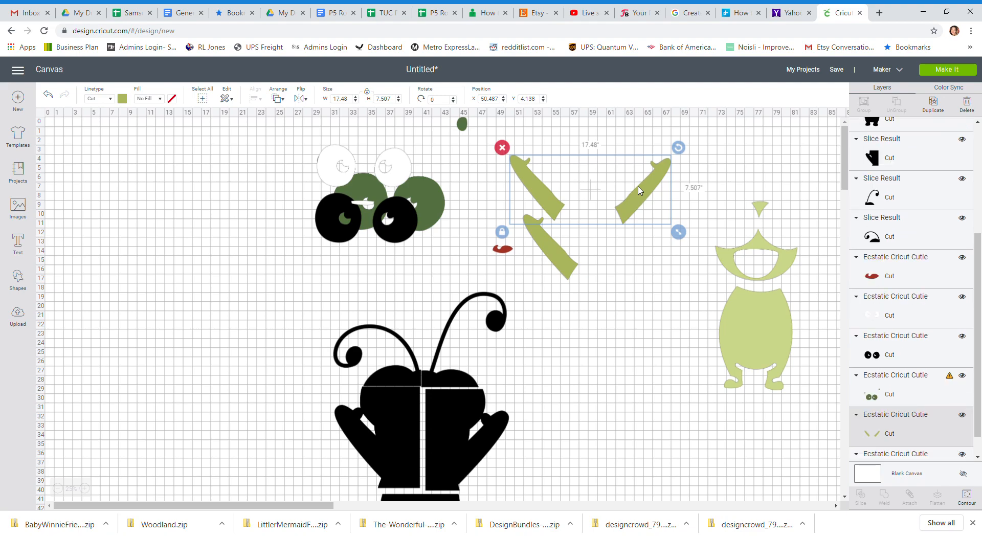
left_click(967, 495)
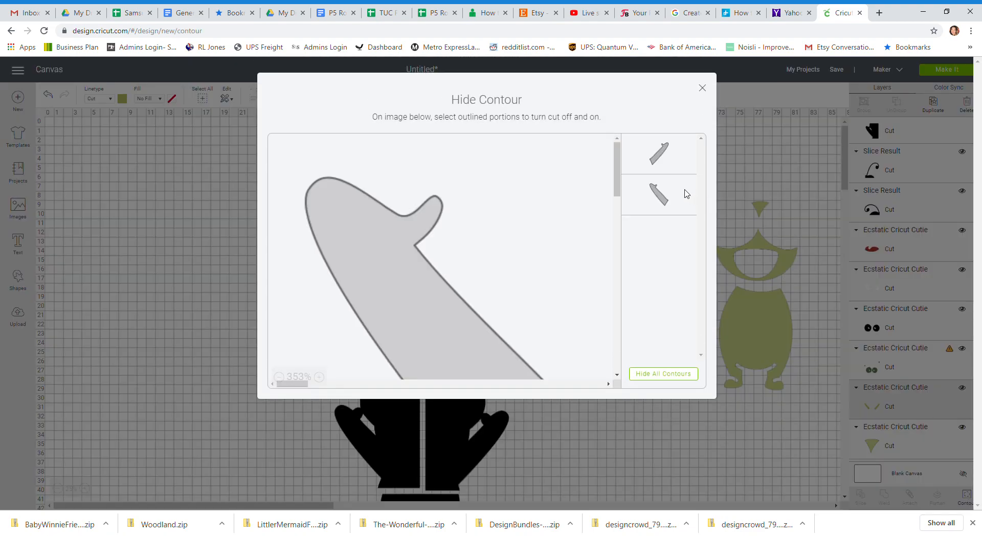
left_click(674, 163)
left_click(703, 88)
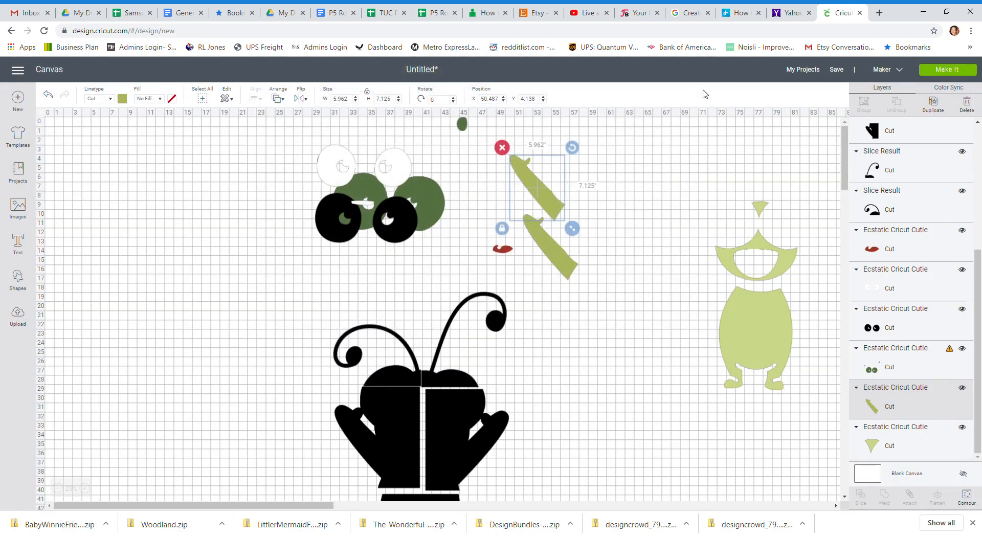
left_click(966, 496)
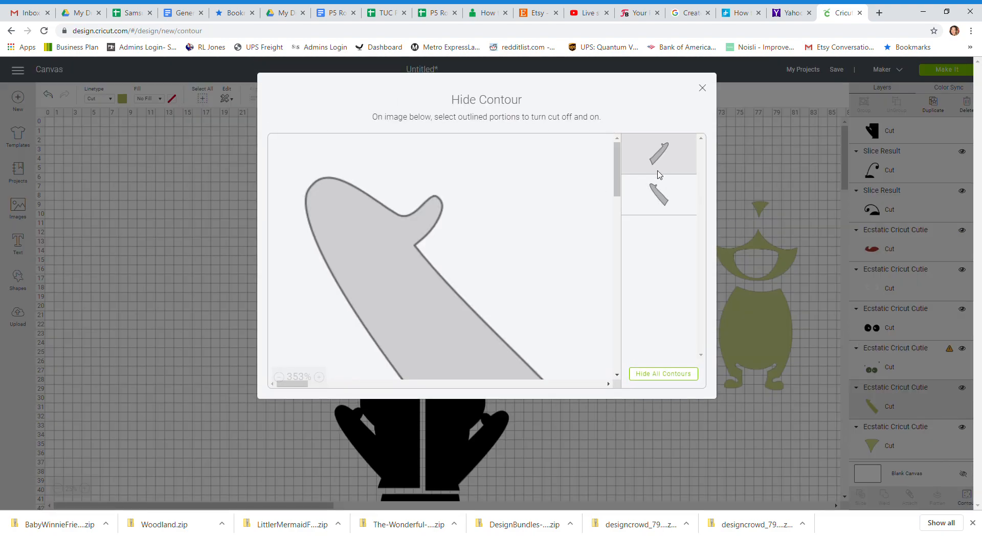
left_click(657, 183)
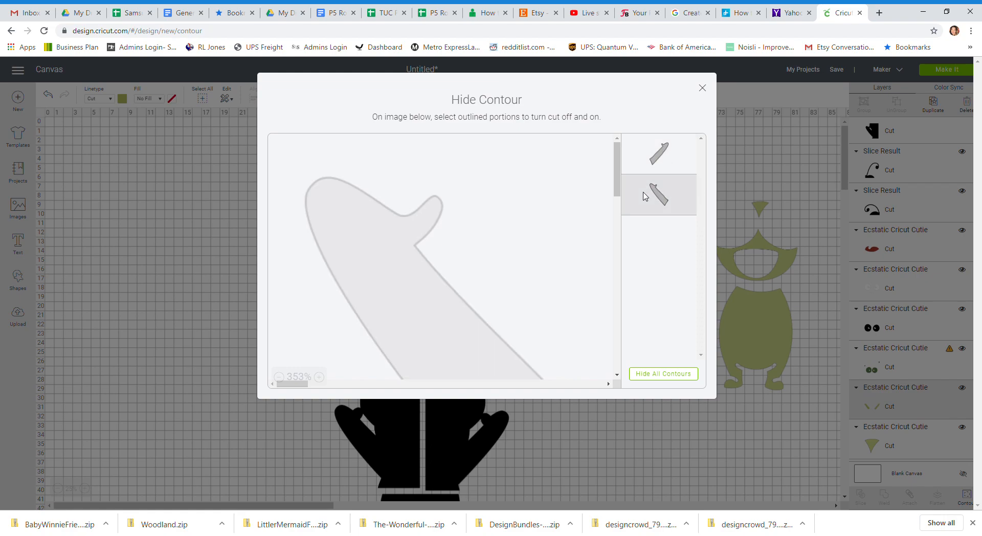
left_click(702, 89)
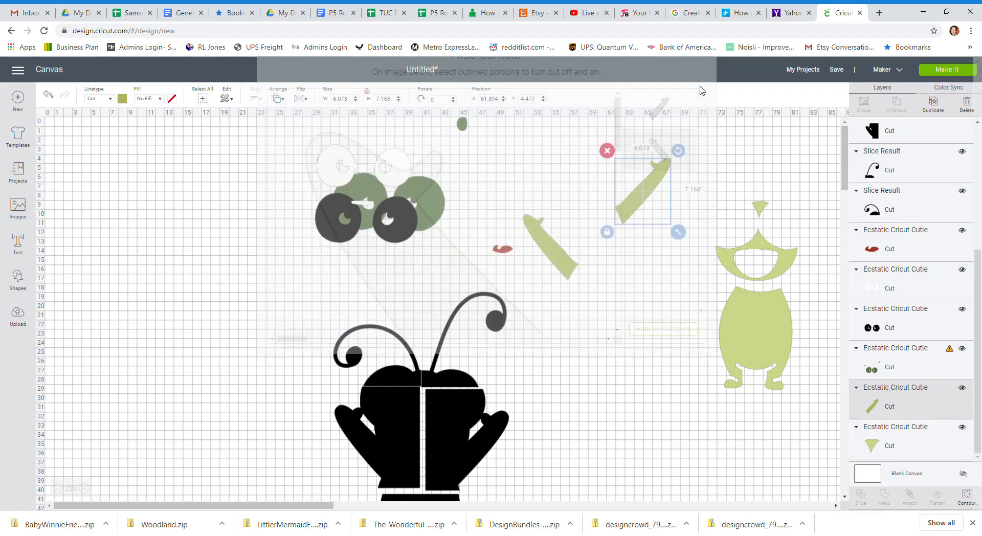
left_click_drag(645, 178, 651, 229)
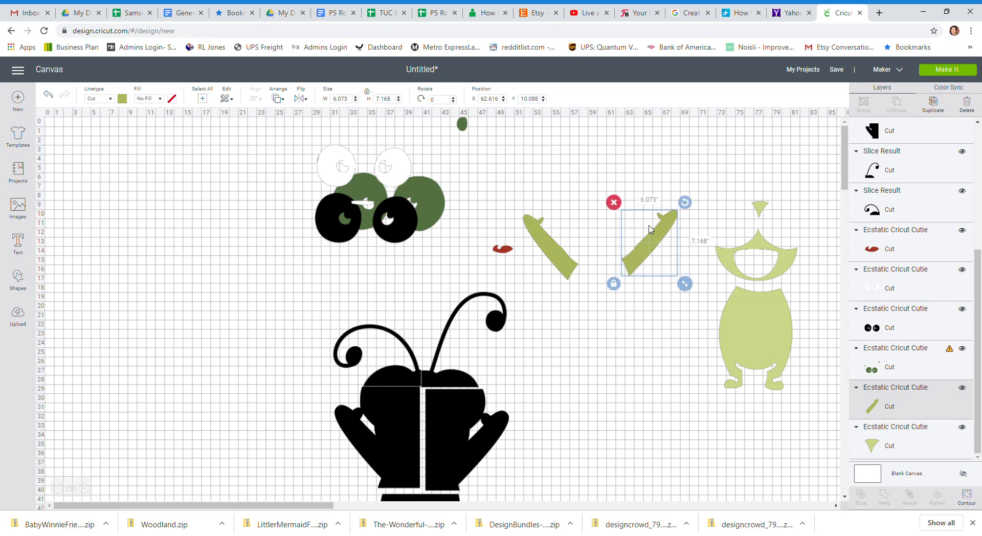
Rotate both olive arms nearly upright, set them side by side at about X 61.8, Y 8.9, and select them together.
left_click_drag(687, 204, 641, 191)
left_click_drag(558, 241, 630, 233)
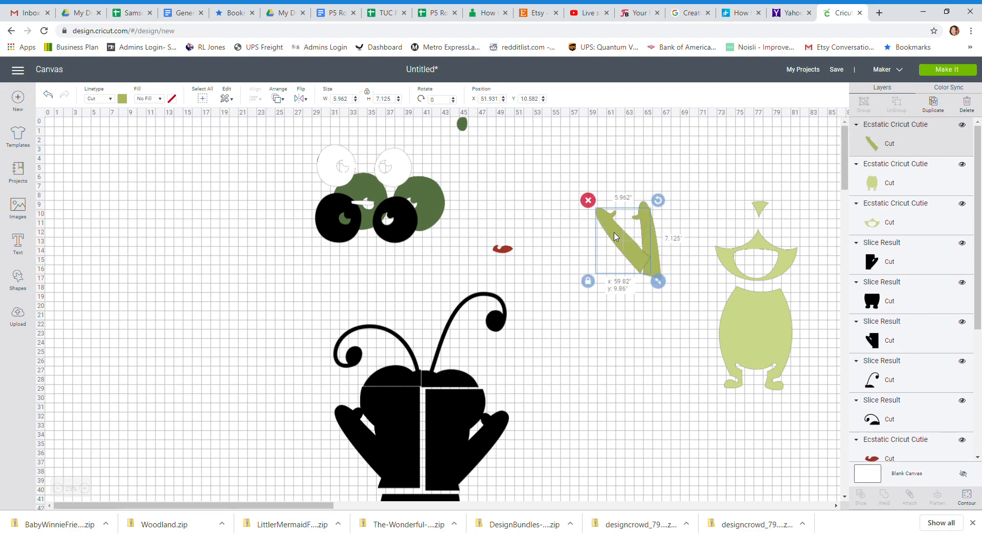
mouse_move(657, 200)
left_mouse_down()
mouse_move(668, 220)
mouse_move(660, 203)
left_mouse_up()
left_click(581, 187)
left_click_drag(582, 187, 681, 306)
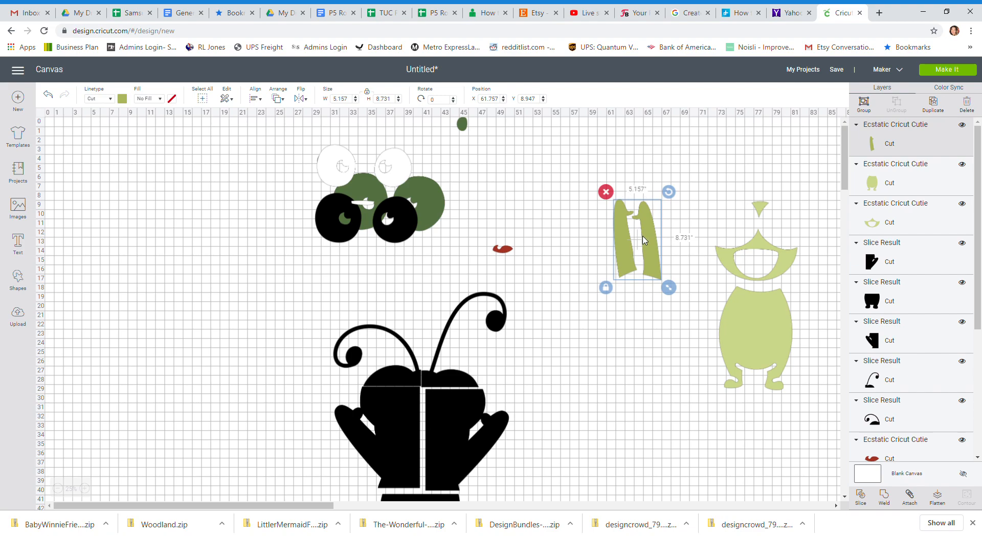
Move the olive arms and red mouth toward the light-green body, and place the dark-green eyes layer at about X 46.3, Y 2.4.
left_click_drag(644, 240, 713, 215)
left_click_drag(513, 252, 674, 246)
left_click_drag(462, 124, 617, 149)
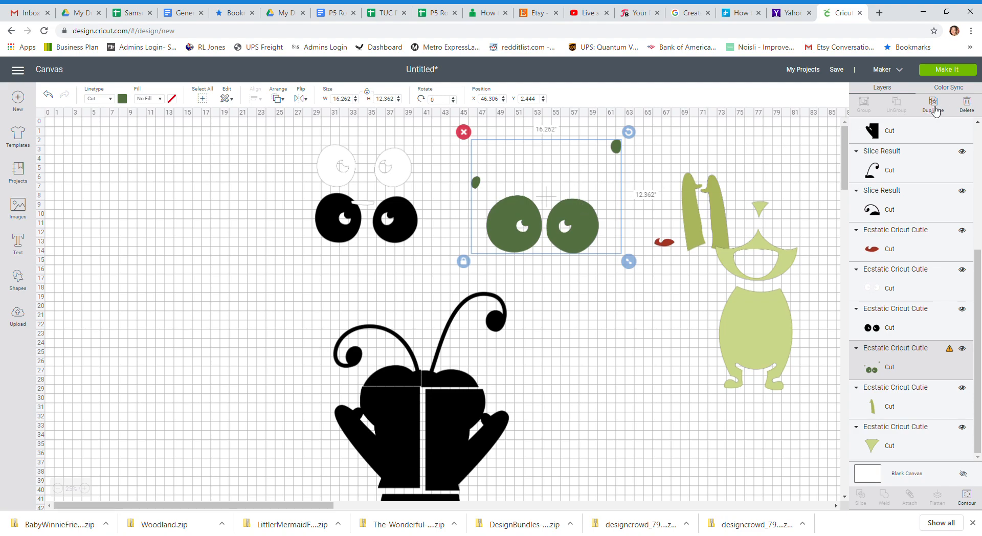
Duplicate the dark-green eyes layer three times.
left_click(935, 110)
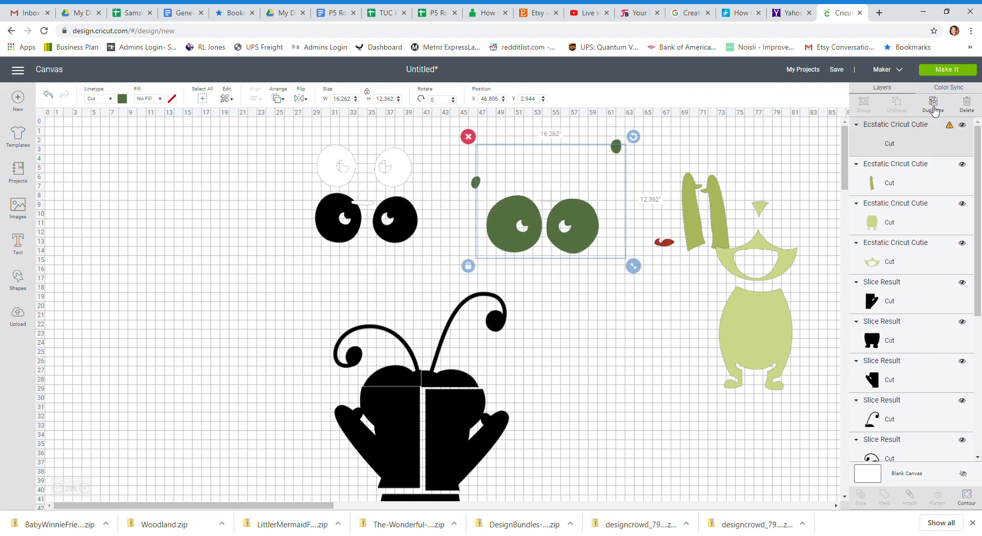
left_click(934, 111)
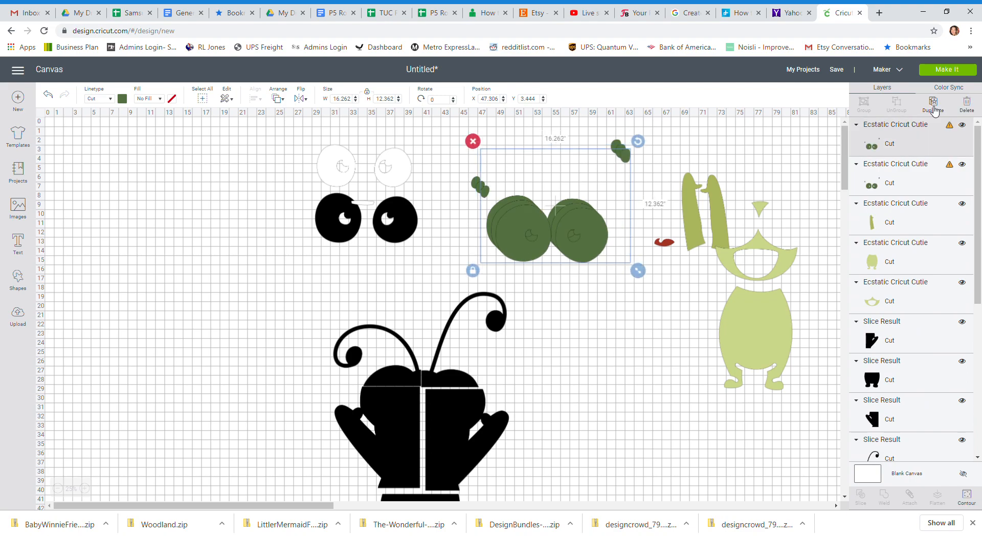
left_click(935, 111)
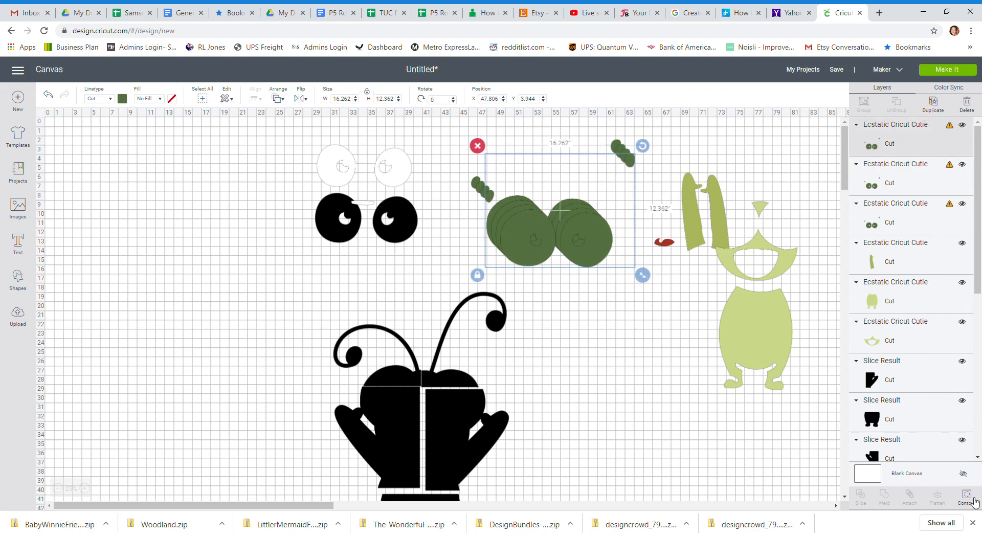
Hide all contours except the left eye circle in the newest eyes copy and move it to about X 53.6, Y 24.1.
left_click(974, 500)
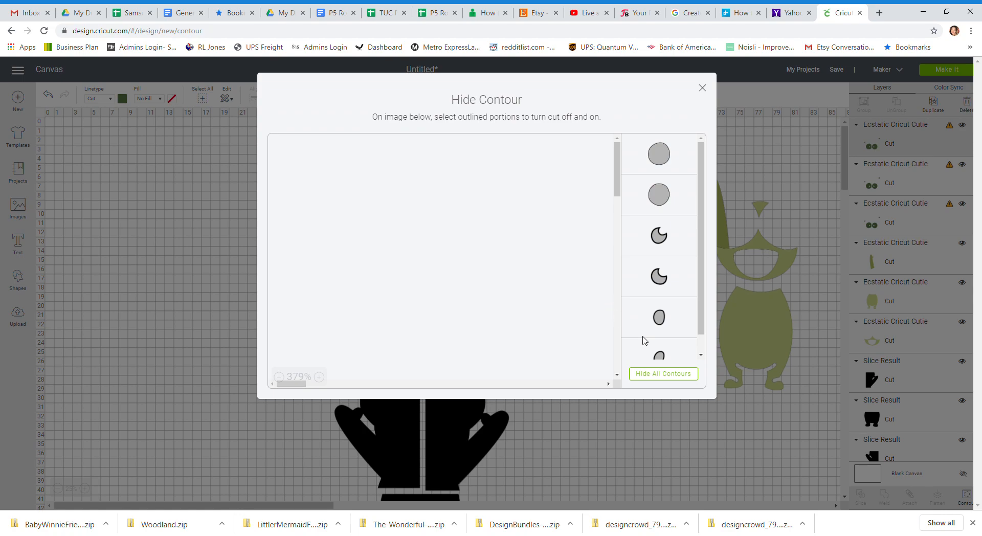
left_click(660, 374)
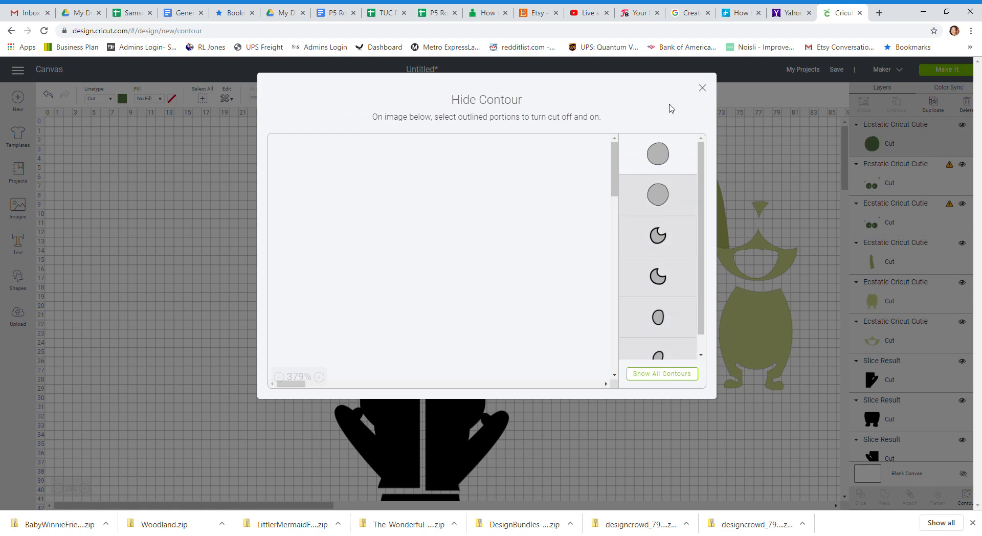
left_click(703, 88)
left_click_drag(541, 250, 579, 379)
Restore the pupil cutout contour in the separated left eye and move the eye up beside the black antenna.
left_click(573, 234)
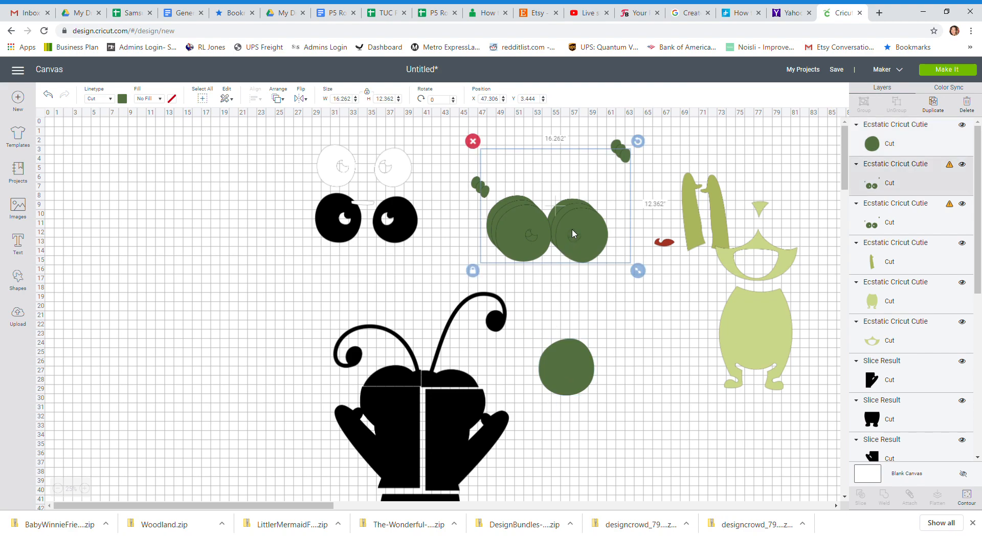
left_click(568, 361)
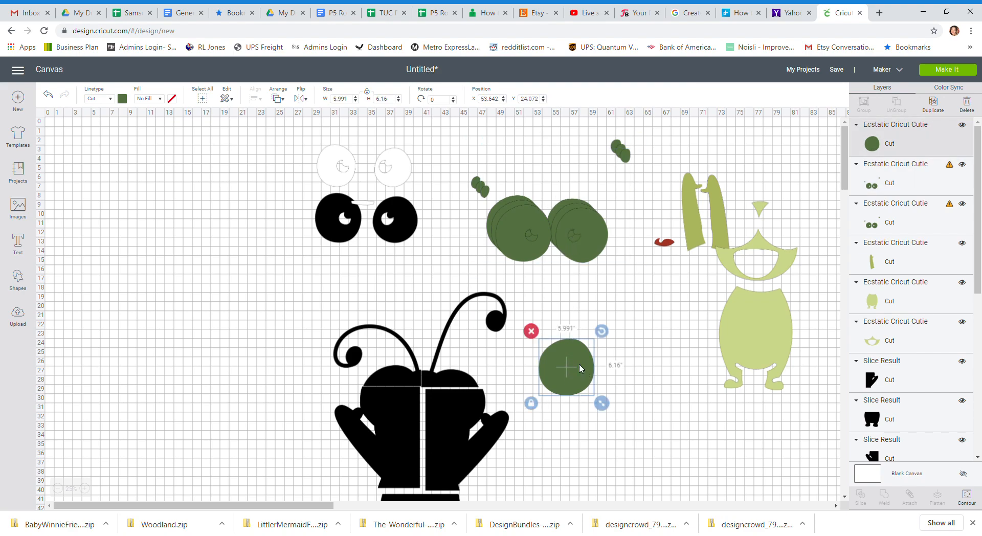
left_click(956, 503)
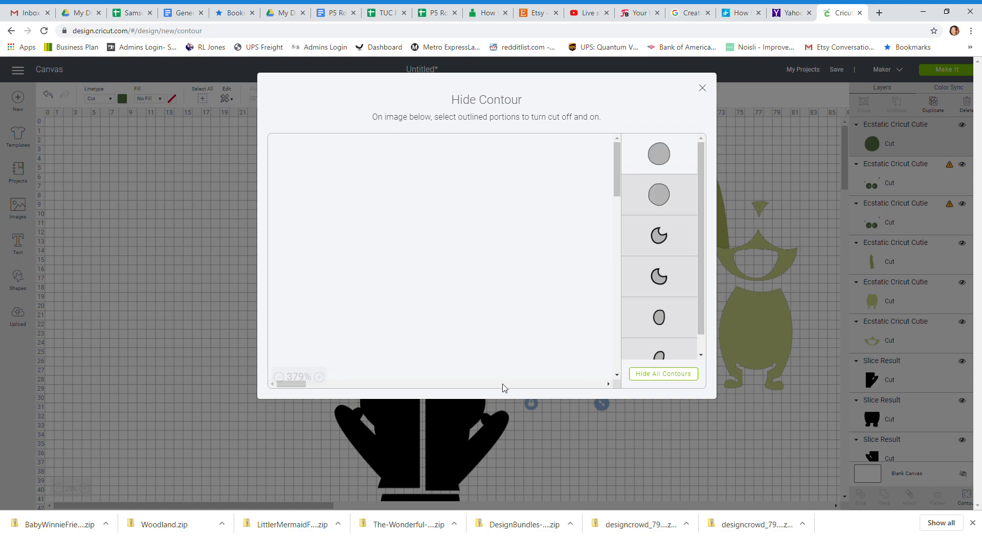
left_click(279, 377)
left_click(279, 377)
left_click(279, 377)
left_click(279, 377)
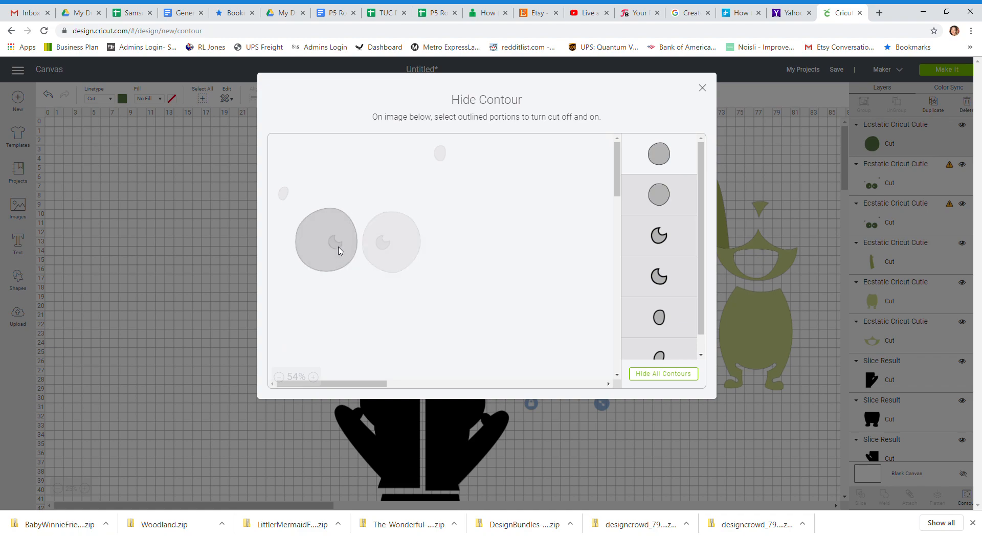
left_click(339, 250)
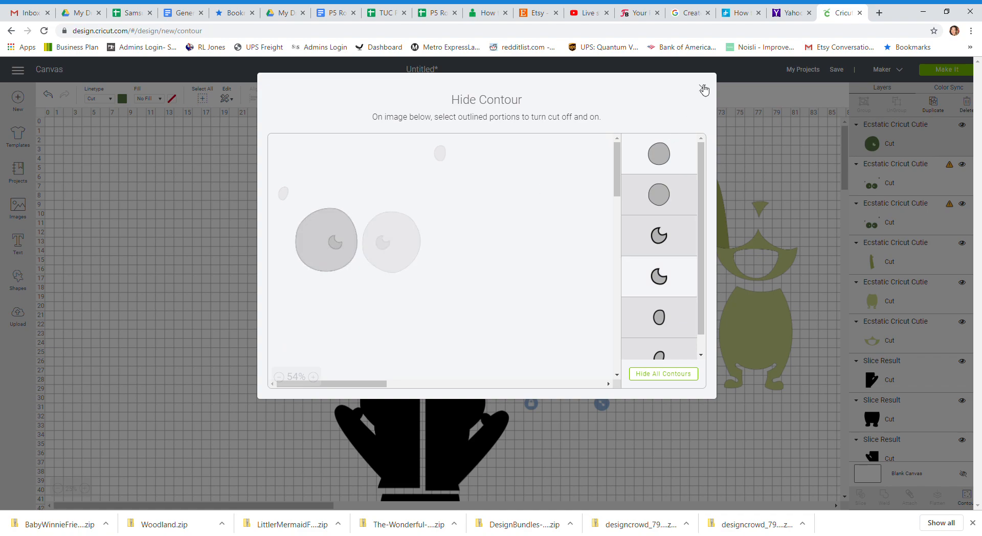
left_click(702, 88)
left_click_drag(582, 380, 566, 332)
Keep only the right eye and its pupil cutout in the next eyes copy, and place it beside the separated left eye at about X 58.9, Y 19.4.
left_click(587, 237)
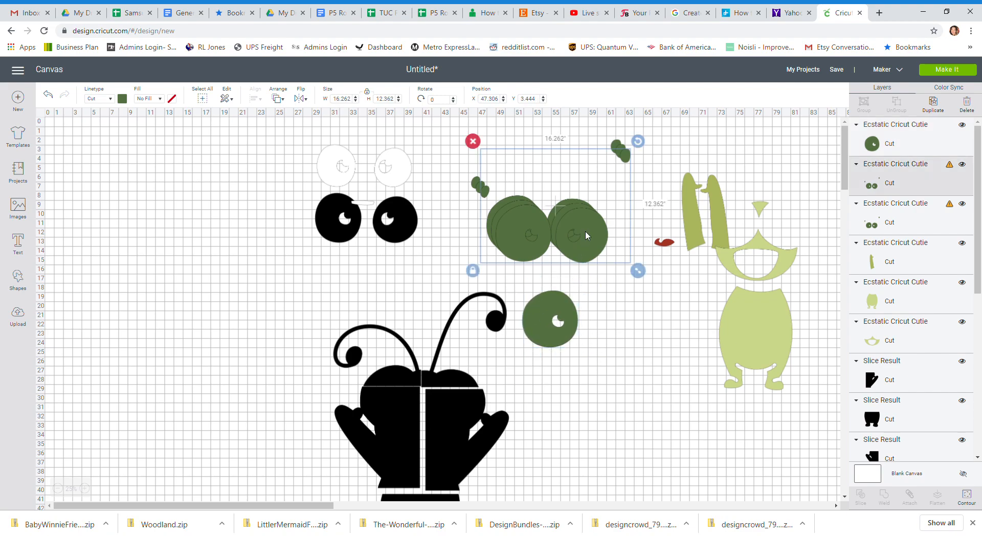
left_click_drag(587, 237, 644, 278)
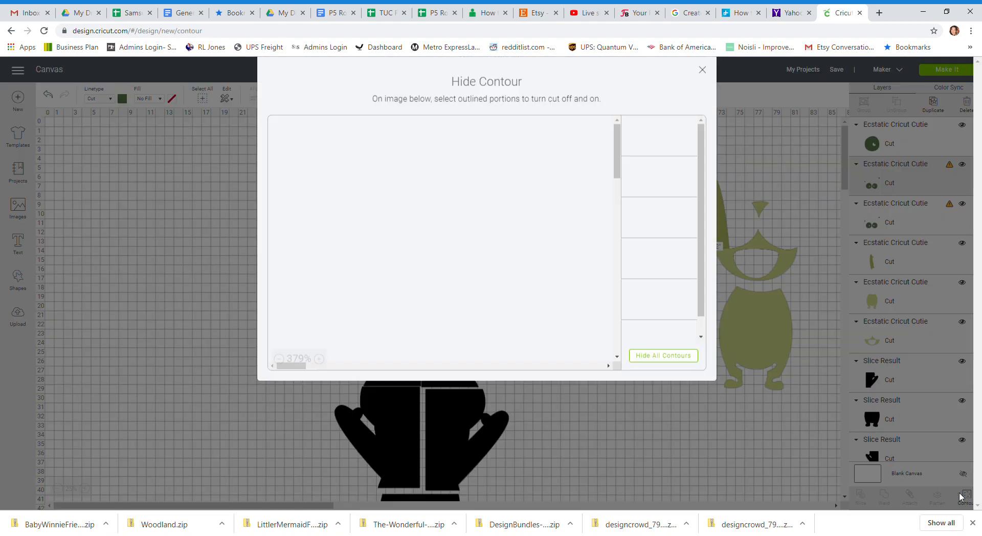
left_click(968, 496)
left_click(282, 377)
left_click(282, 377)
left_click(282, 377)
left_click(283, 378)
left_click(282, 377)
left_click(283, 376)
left_click(283, 377)
left_click(283, 378)
left_click(283, 377)
left_click(283, 377)
left_click(283, 378)
left_click(283, 377)
left_click(283, 377)
left_click(283, 377)
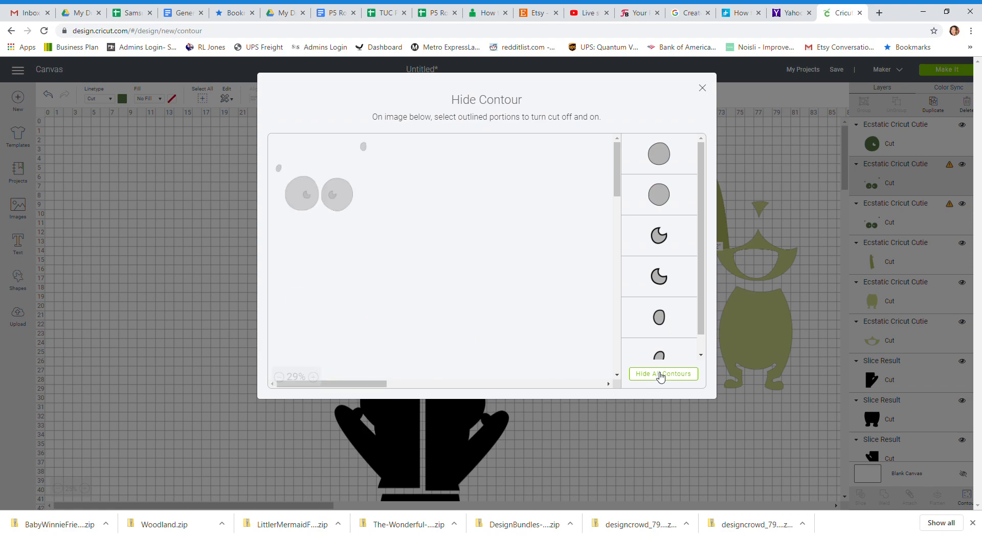
left_click(660, 374)
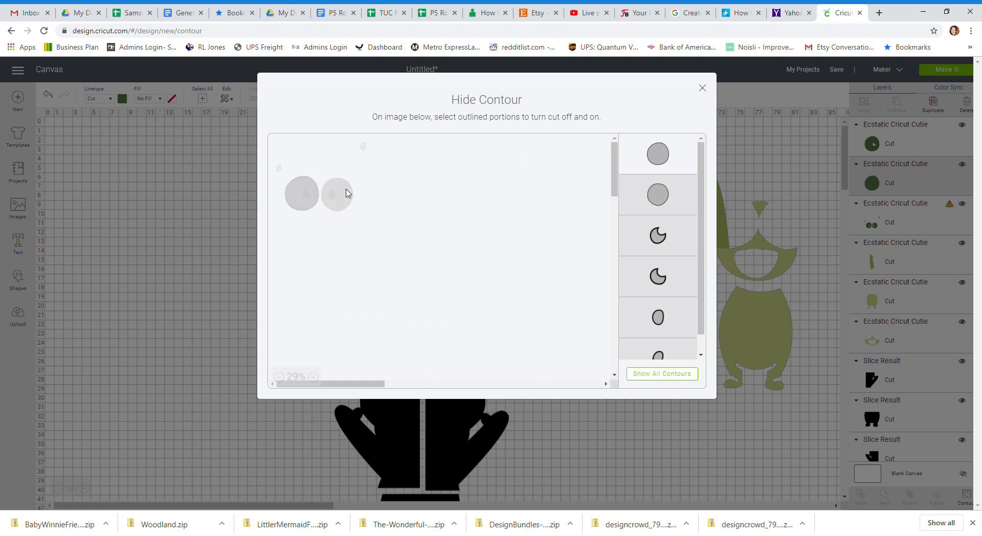
left_click(345, 193)
left_click(332, 198)
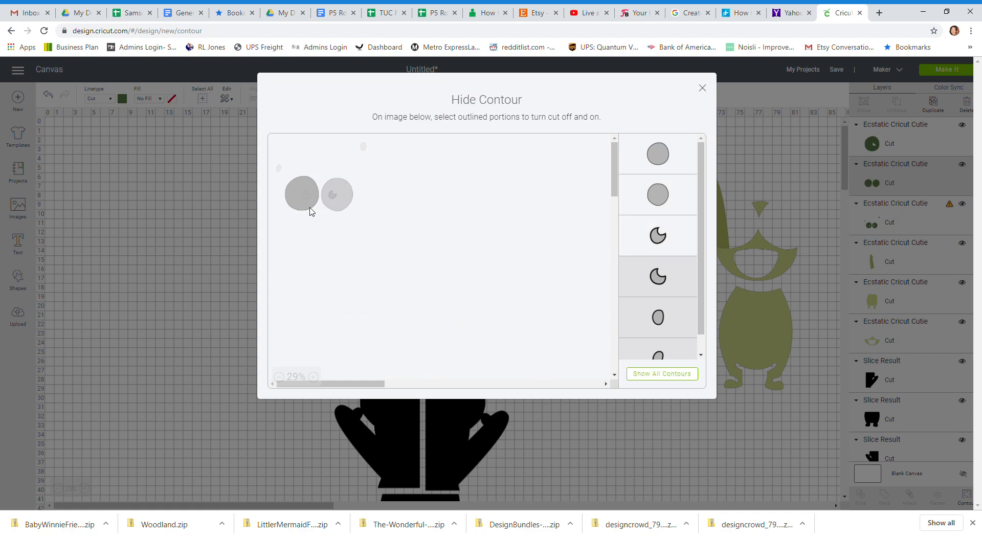
left_click(299, 197)
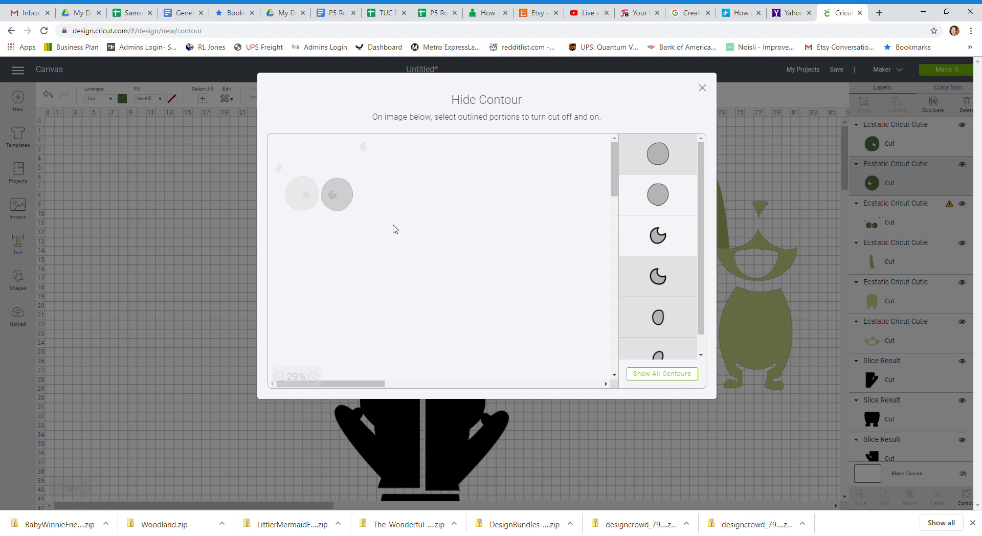
left_click(701, 88)
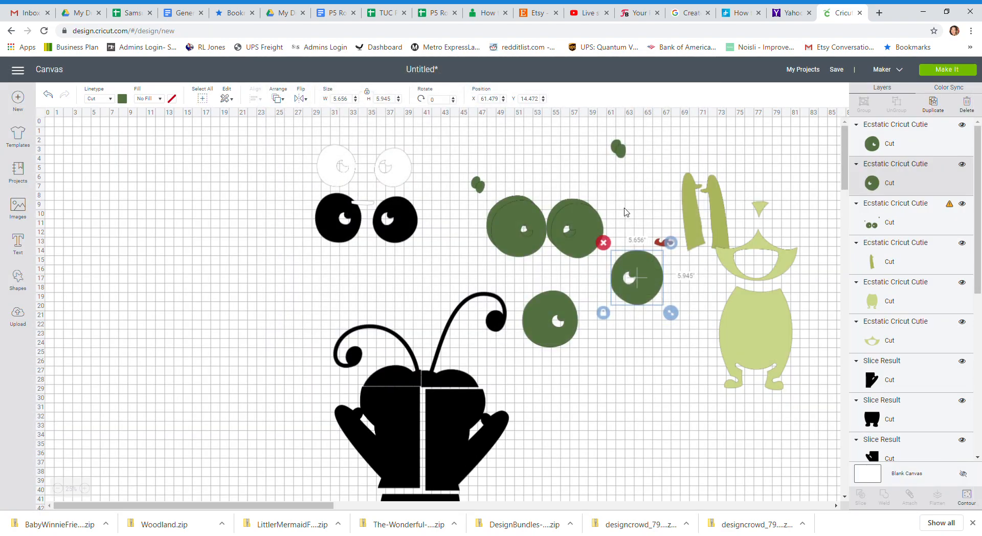
left_click_drag(635, 277, 611, 321)
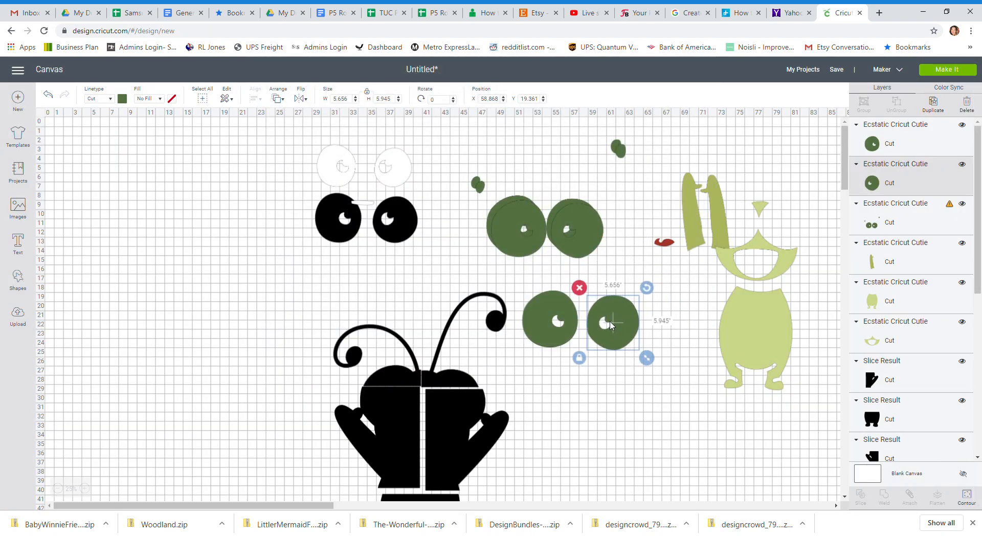
Move the last eyes copy to about X 48.9, Y 3, and hide its contours except the small left oval and left pupil crescent.
mouse_move(580, 225)
left_mouse_down()
mouse_move(597, 230)
mouse_move(591, 215)
mouse_move(599, 226)
left_mouse_up()
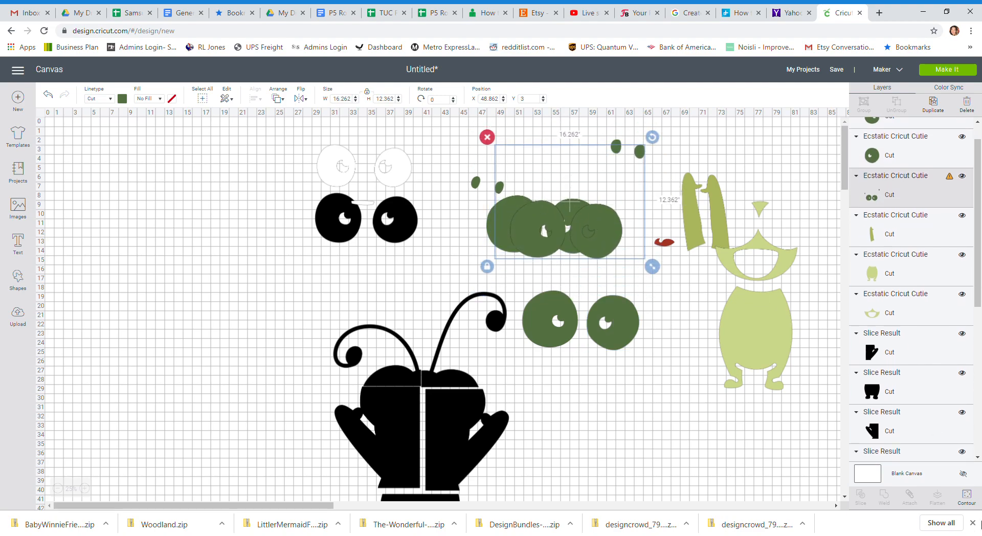
left_click(966, 502)
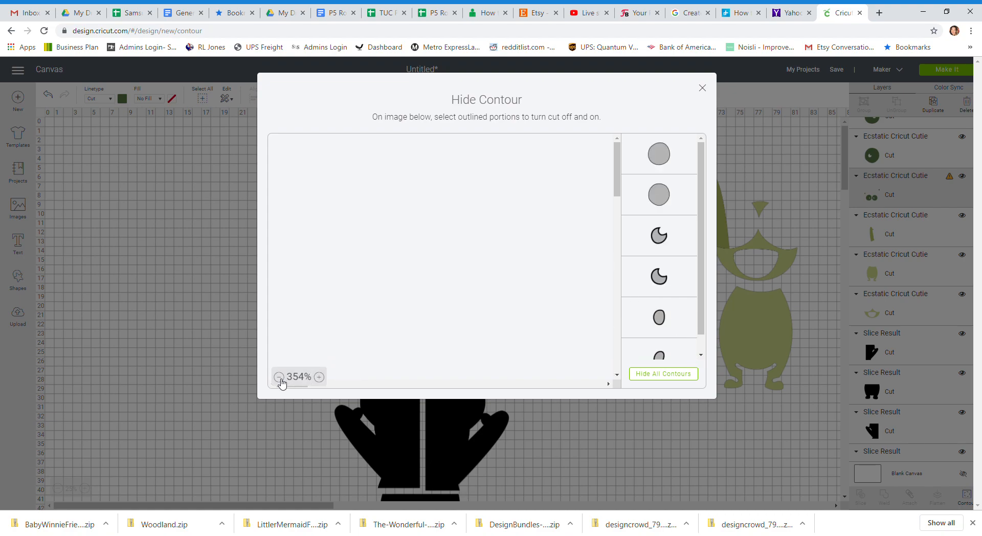
left_click(279, 378)
left_click(279, 378)
left_click(279, 377)
left_click(279, 377)
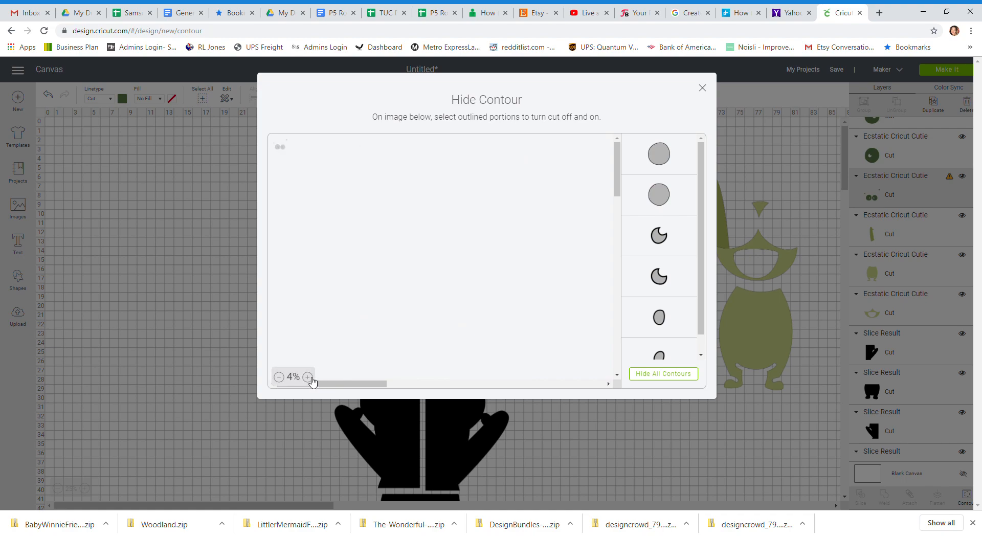
left_click(308, 377)
left_click(664, 379)
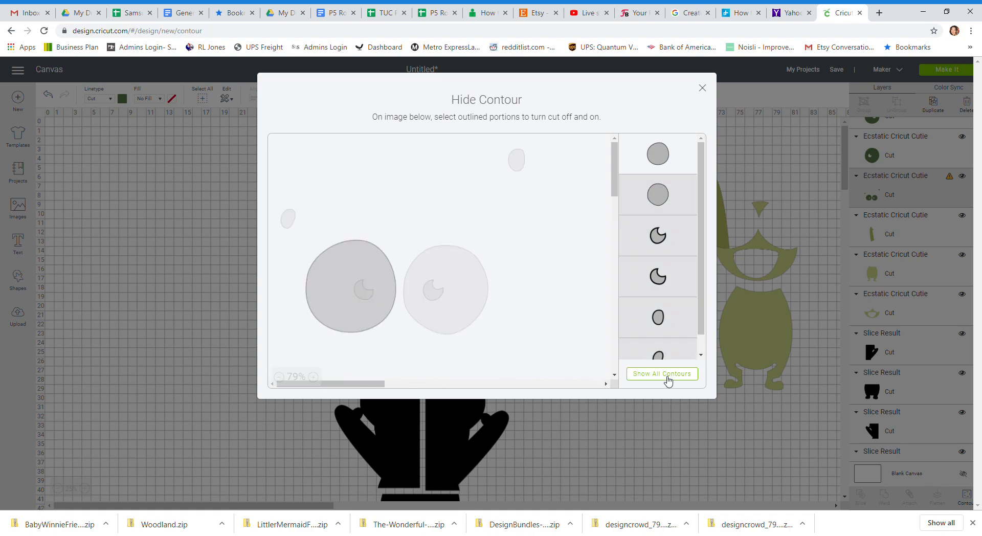
left_click(289, 219)
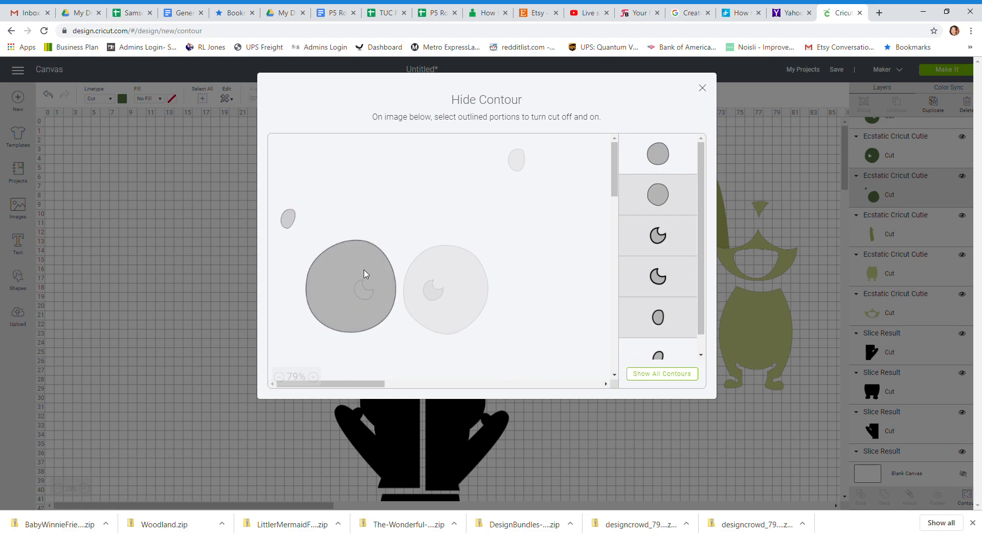
left_click(339, 279)
left_click(368, 299)
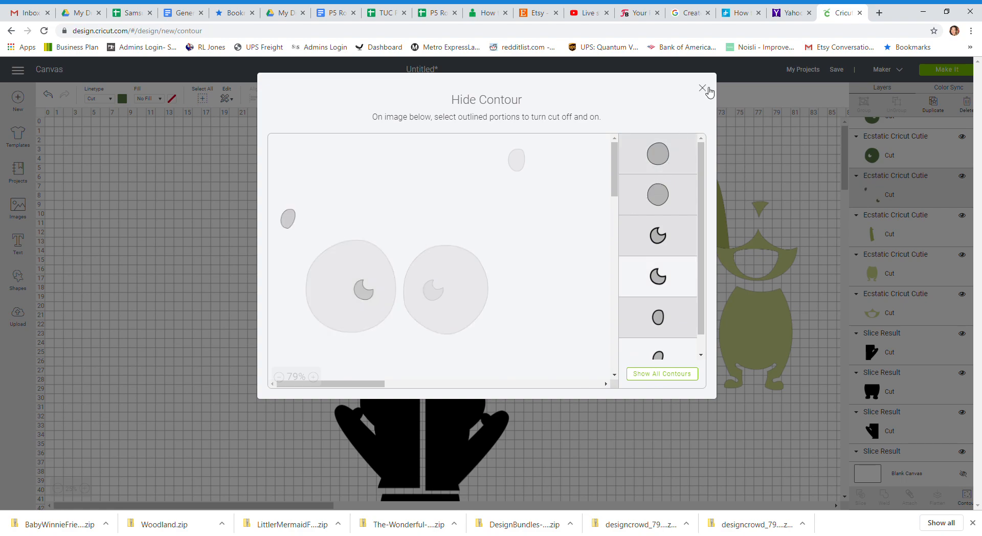
left_click(703, 89)
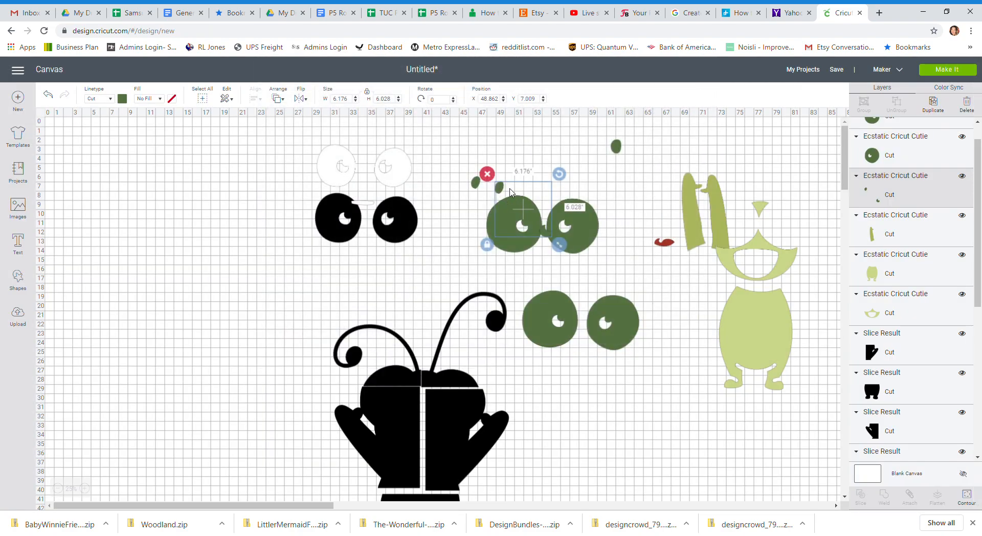
Hide the leftover pupil crescent so only the small left oval remains, and move the oval onto the original left dark-green eye.
left_click_drag(510, 192, 554, 143)
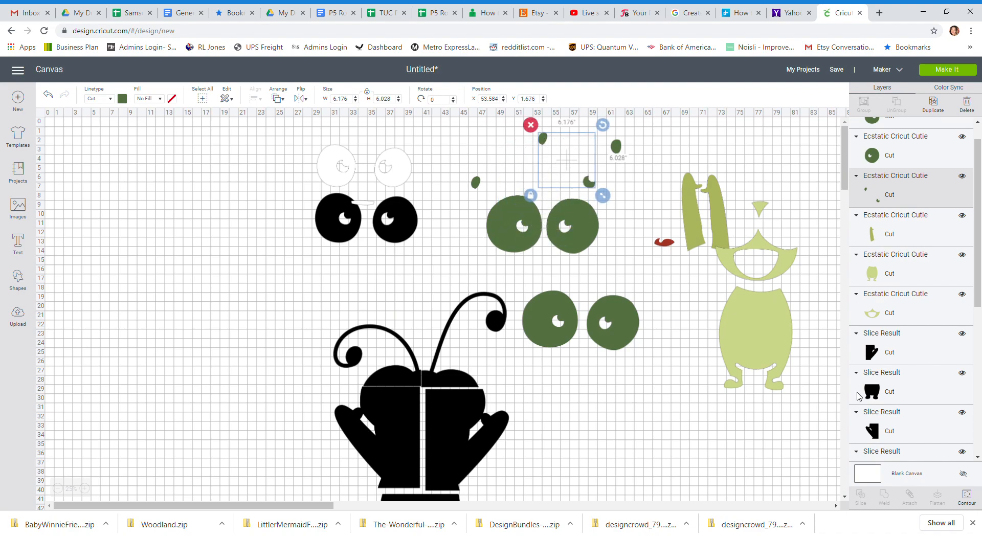
left_click(967, 496)
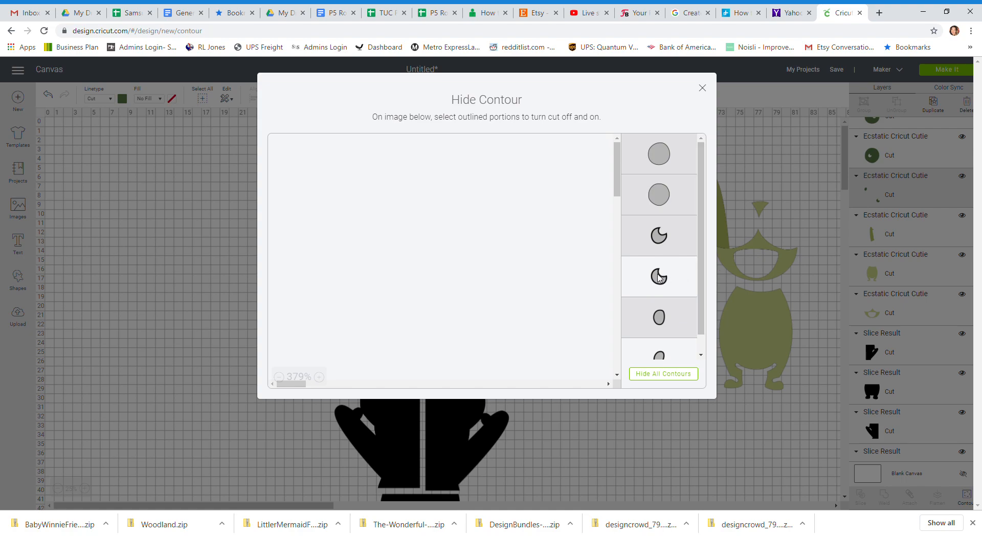
left_click(703, 88)
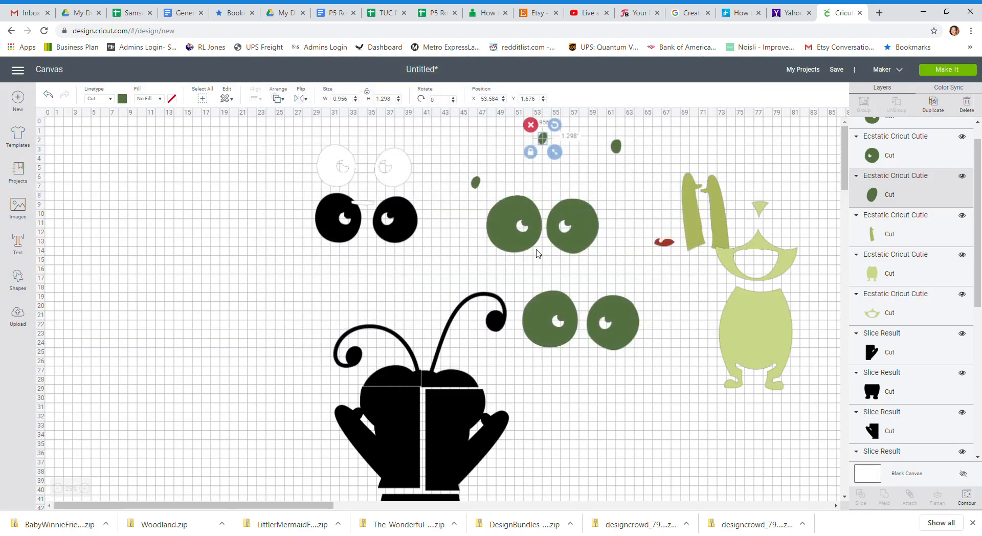
left_click_drag(550, 143, 506, 229)
Move the original dark-green eyes layer to about X 50.9, Y 3.2, and hide all its contours except the two small ovals.
left_click_drag(616, 147, 658, 154)
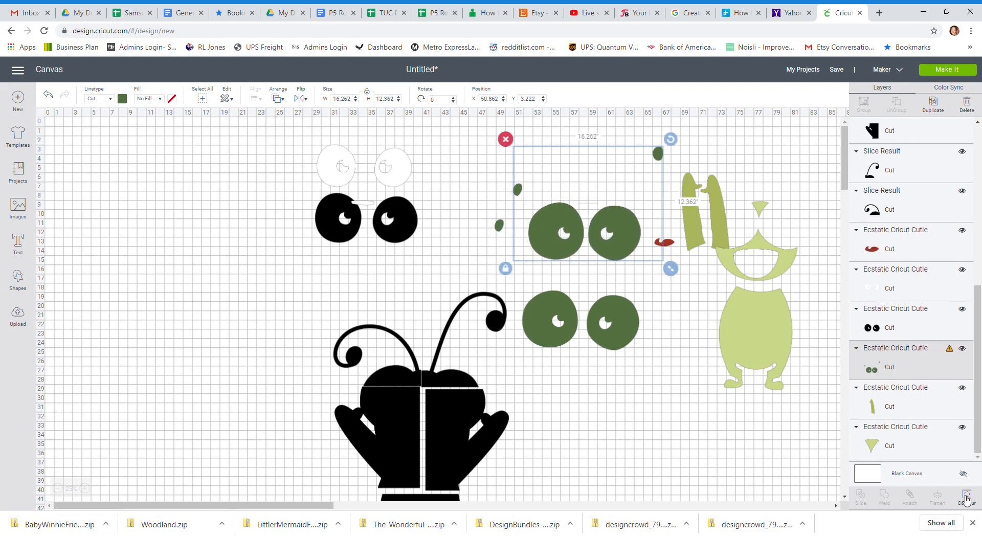
left_click(967, 497)
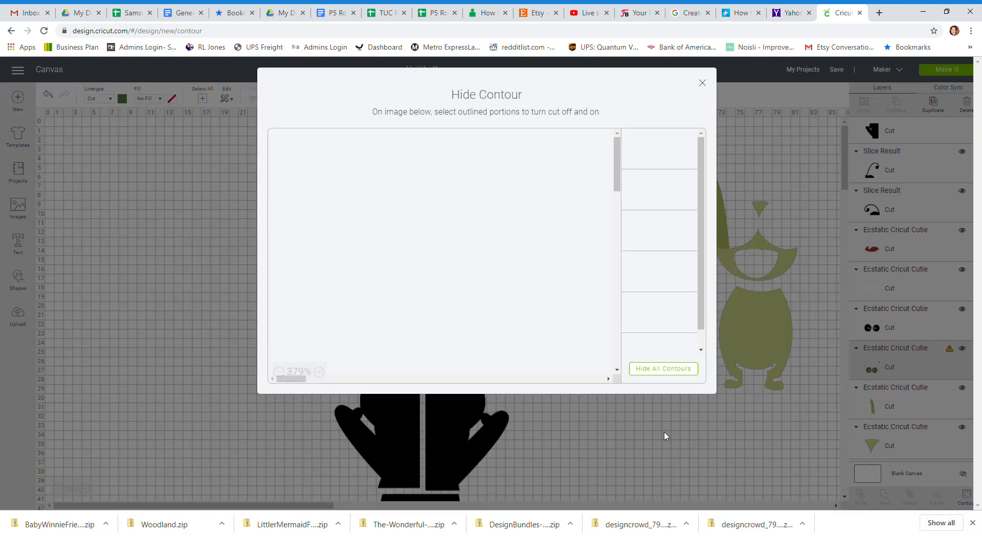
left_click(284, 378)
left_click(284, 377)
left_click(284, 378)
left_click(284, 378)
left_click(284, 378)
left_click(284, 377)
left_click(284, 378)
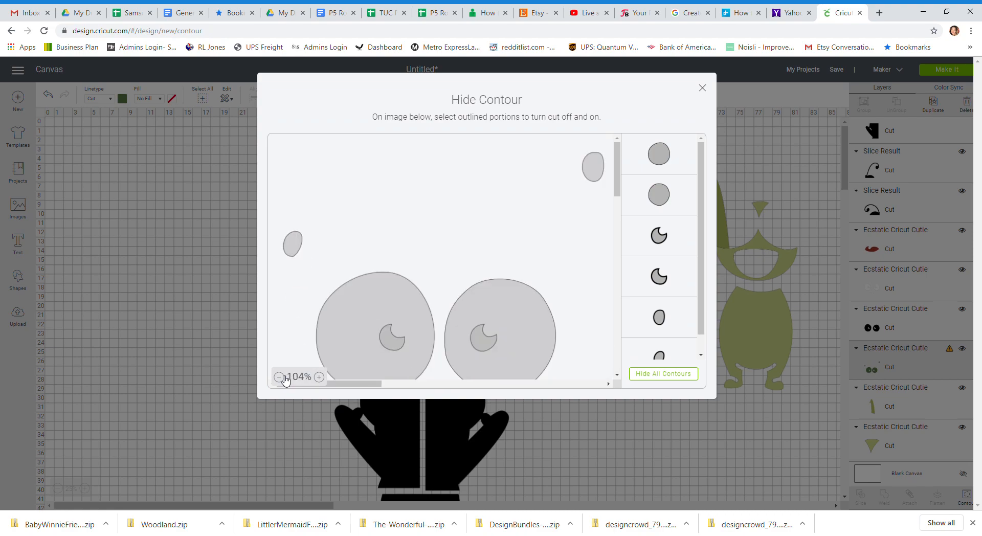
left_click(284, 377)
left_click(661, 376)
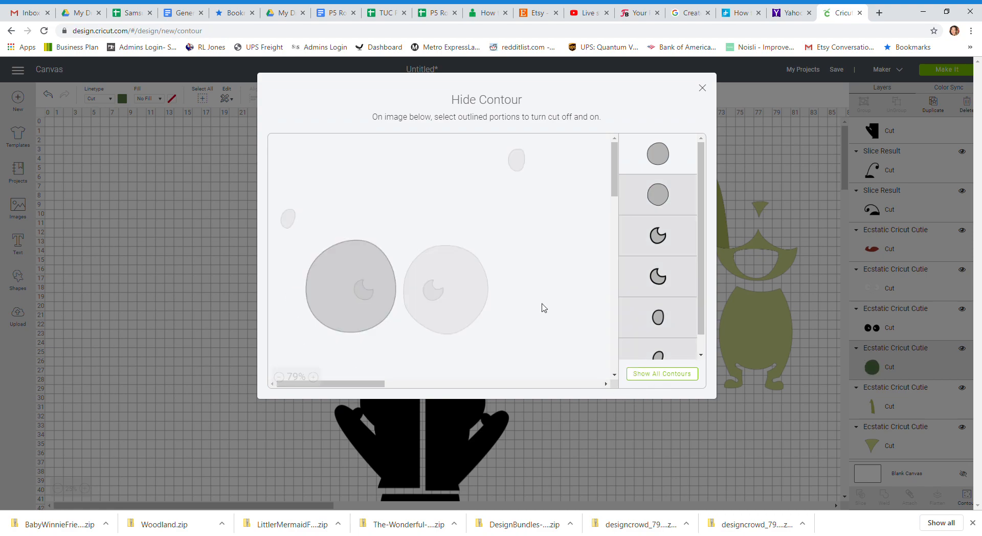
left_click(517, 160)
left_click(288, 219)
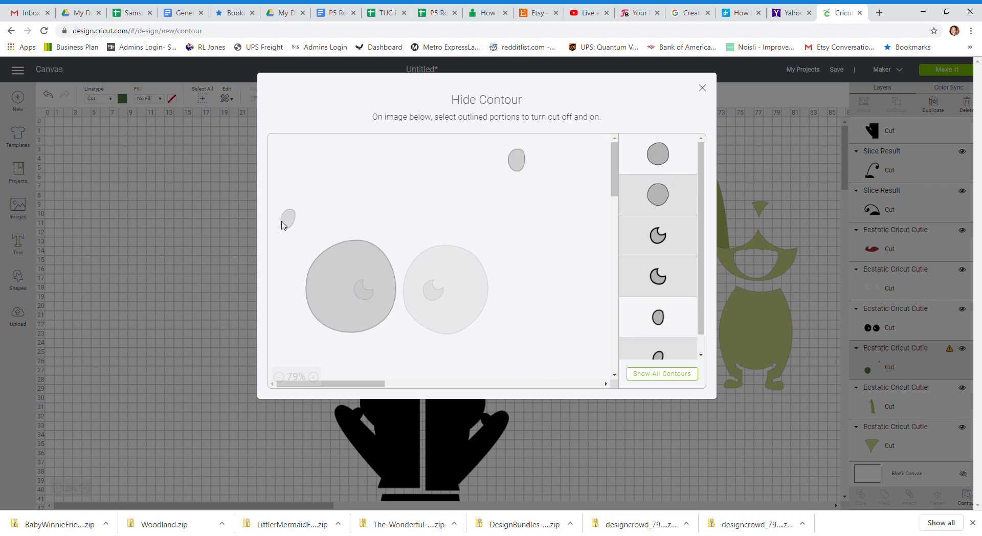
left_click(371, 275)
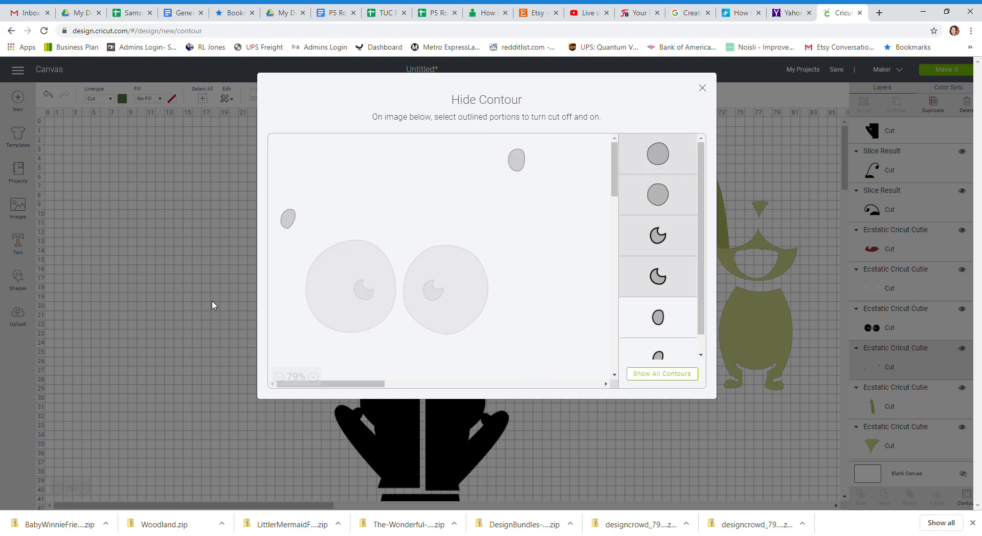
Hide the lower-left small oval's contour in the original dark-green layer, keeping only the upper-right small oval.
left_click(365, 298)
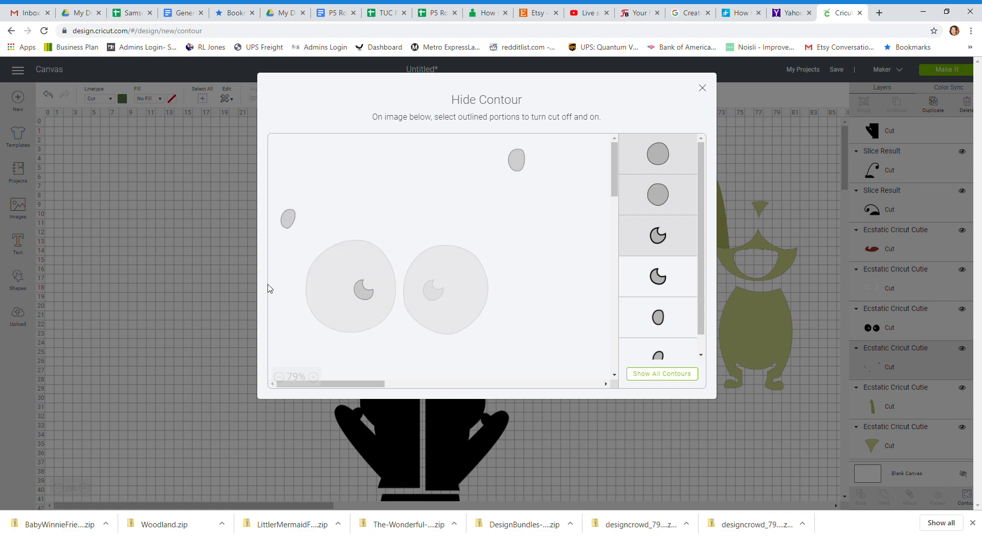
left_click(364, 290)
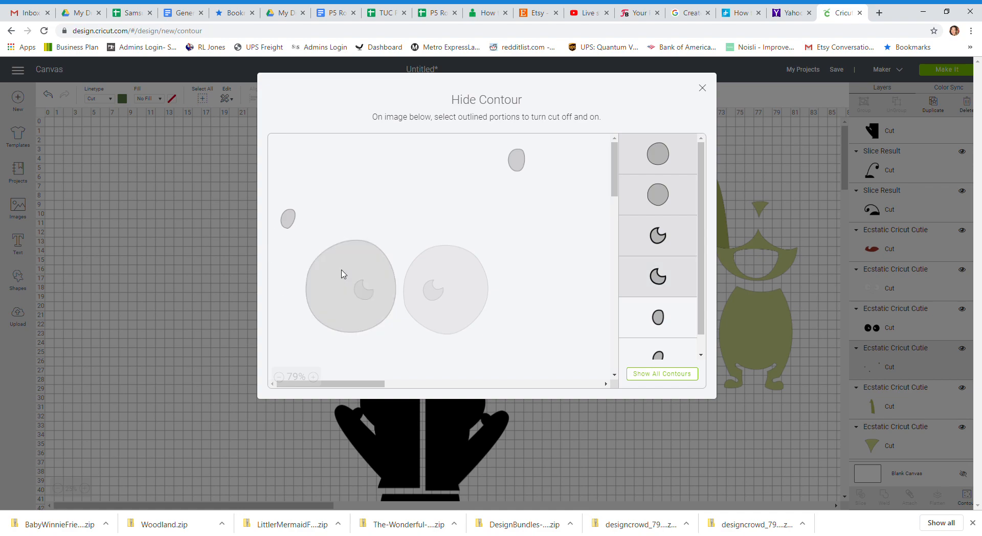
left_click(288, 219)
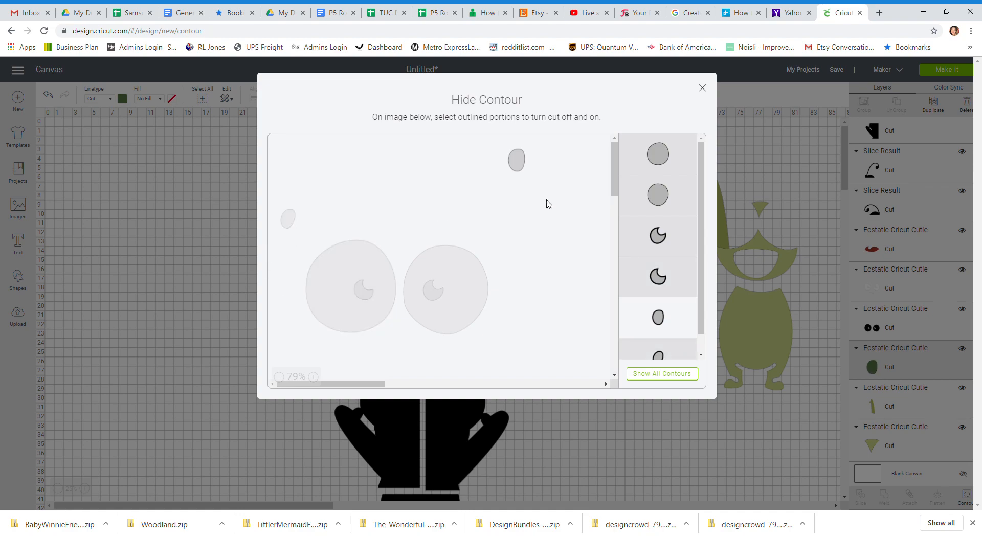
left_click(703, 88)
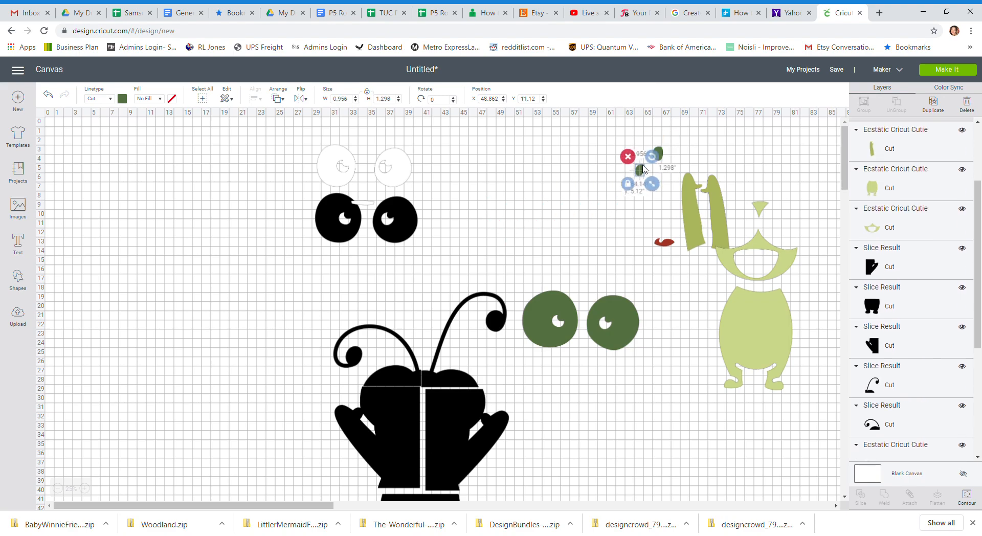
Gather the two separated dark-green eyes beside the small green ovals, and move the white eyes layer onto empty canvas away from the black eyes.
left_click_drag(621, 308, 638, 179)
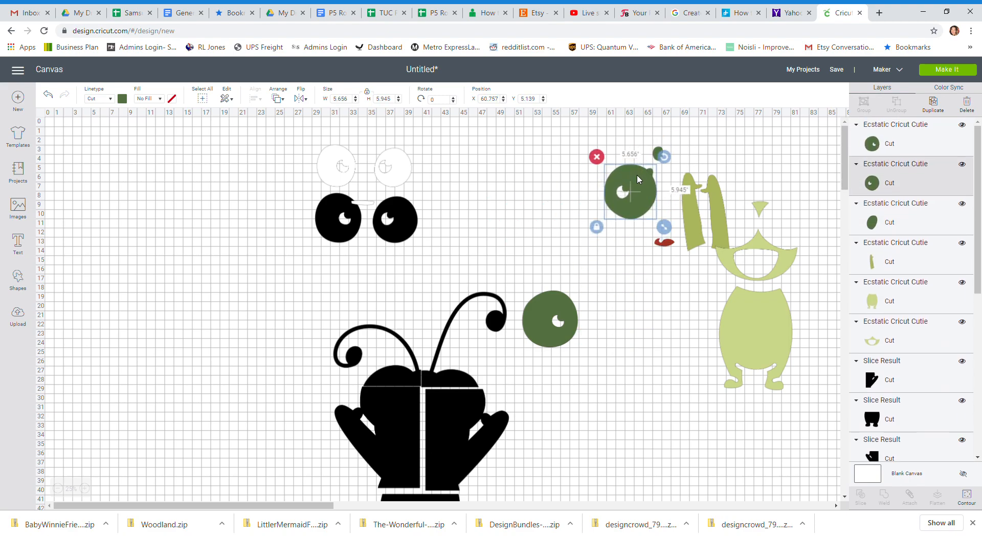
left_click_drag(561, 323, 612, 183)
left_click_drag(400, 173, 194, 241)
left_click(164, 315)
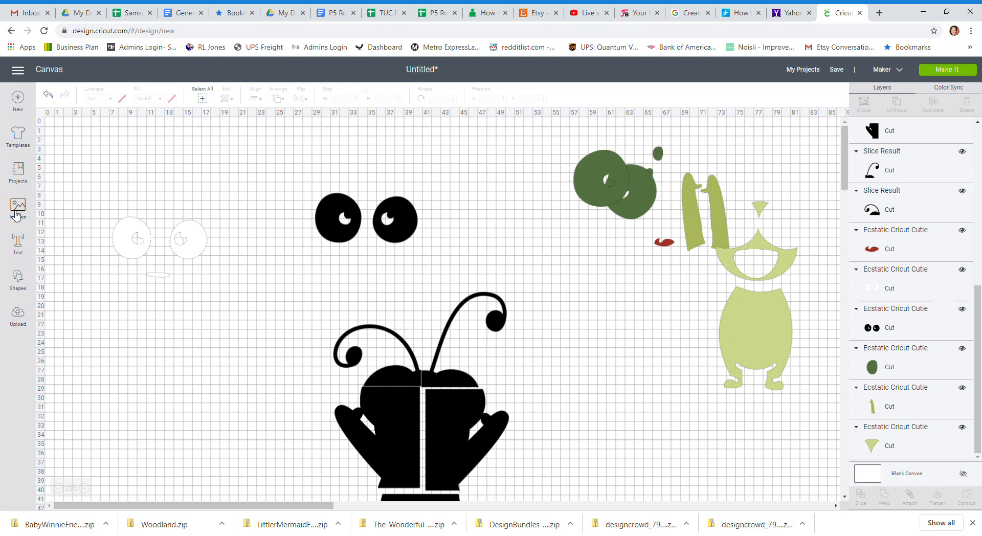
Add a square about 6.7 inches wide over the white layer's right eye, and slice that eye off the layer.
left_click(18, 279)
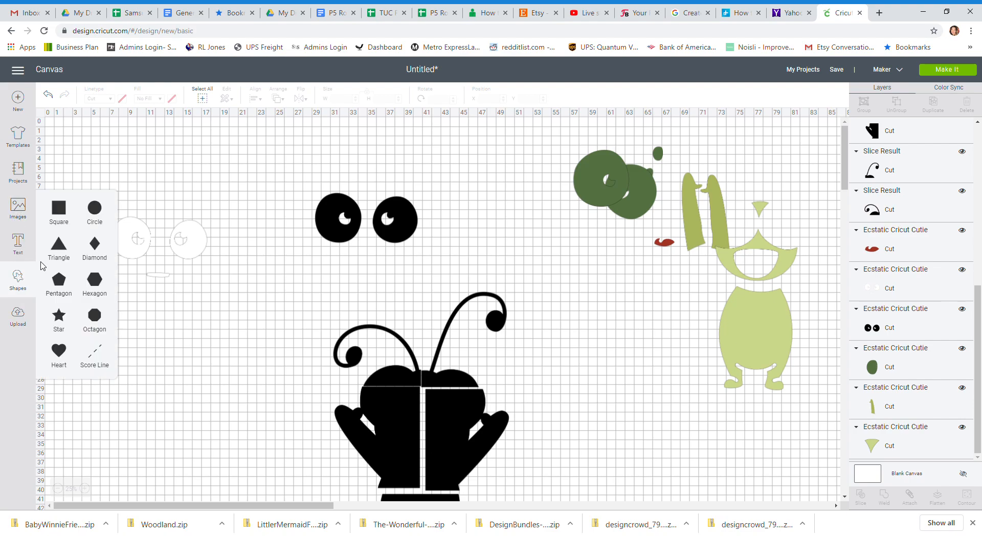
left_click(59, 209)
left_click_drag(71, 169, 167, 234)
left_click_drag(220, 265, 235, 287)
left_click_drag(97, 174, 217, 314)
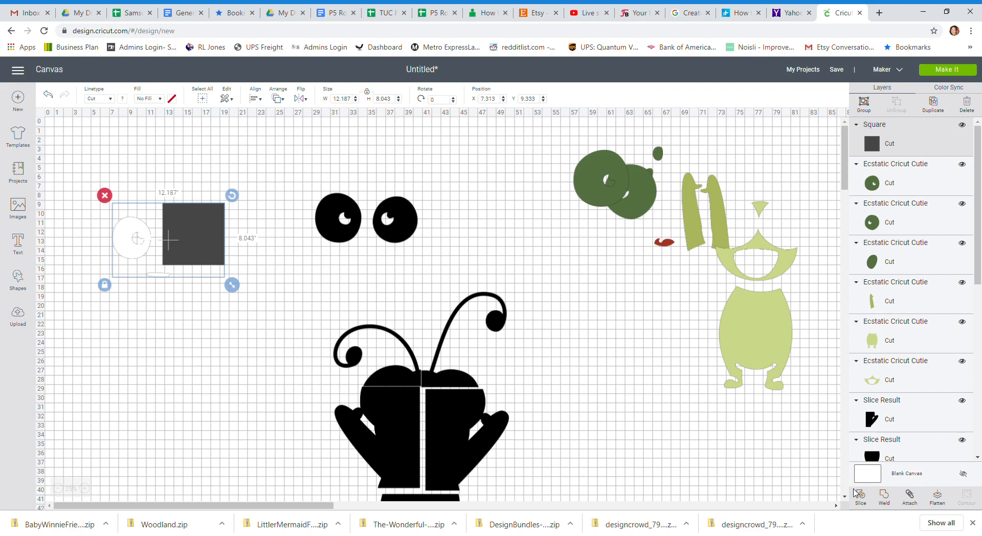
left_click(856, 492)
Delete the leftover square pieces of the white eye slice, and move the separated right white eye to about X 17.8, Y 3.4.
left_click_drag(194, 221, 283, 147)
left_click(249, 137)
left_click_drag(214, 206, 319, 121)
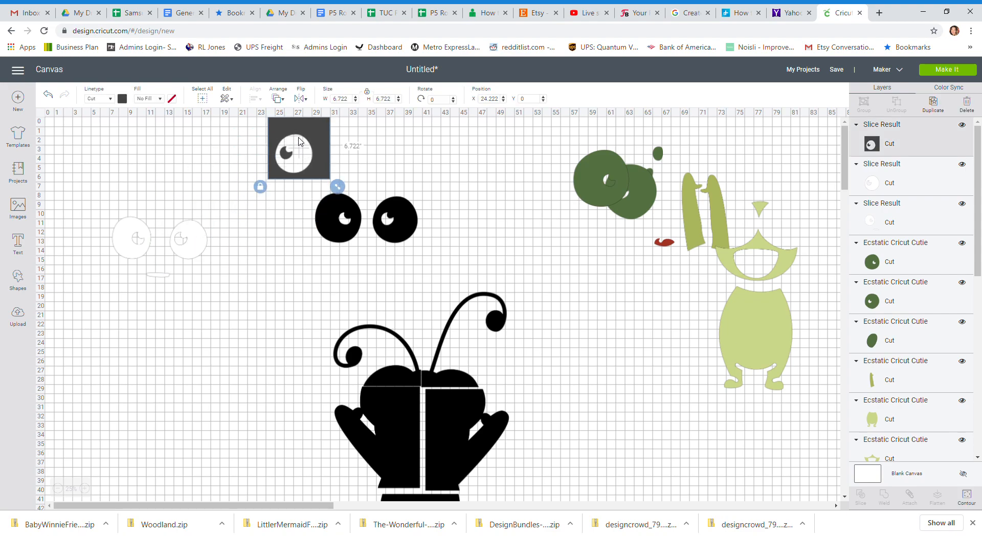
key("Delete")
left_click_drag(194, 251, 233, 178)
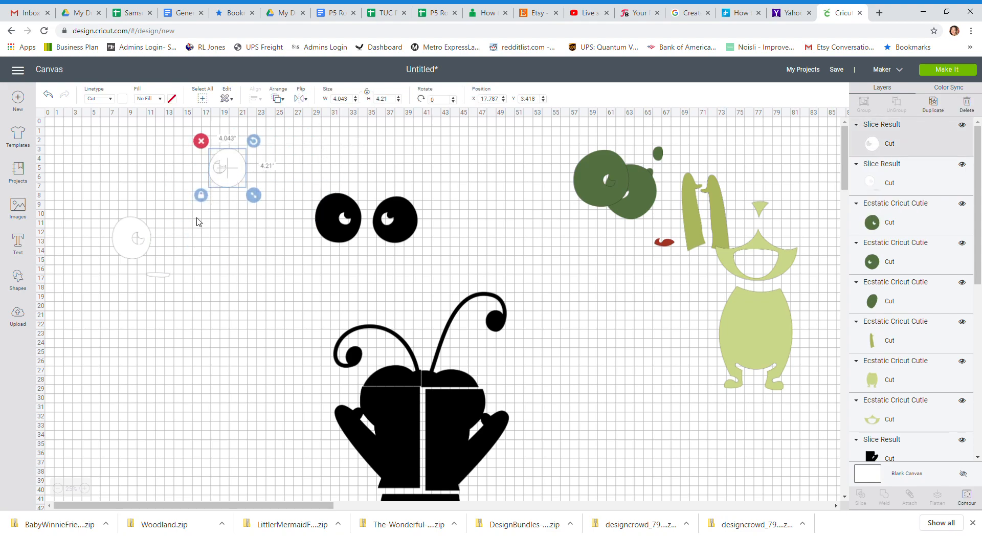
Move the remaining white layer to about X 5.9, Y 7.4, and slice off its mouth strip with a square about 3.1 inches wide.
left_click_drag(123, 236, 110, 205)
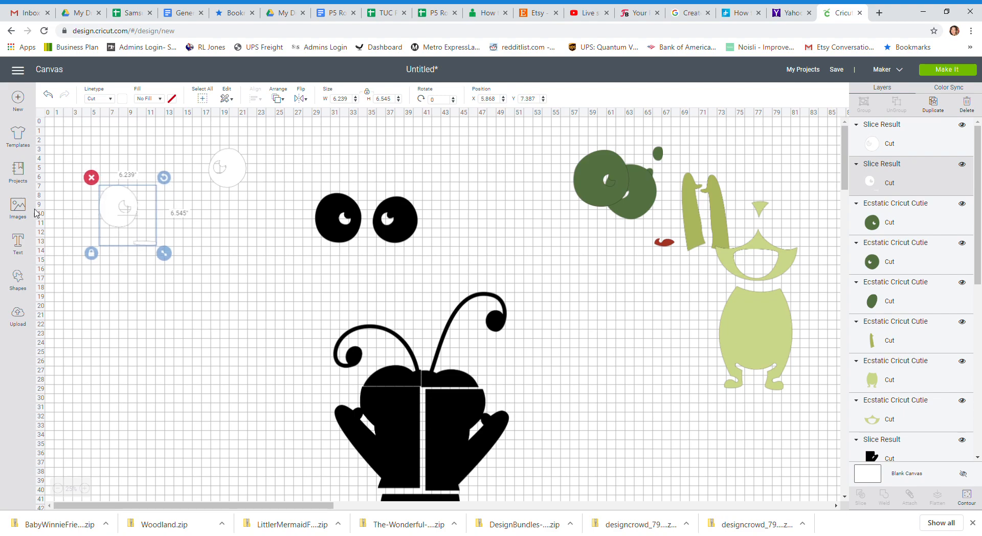
left_click(18, 280)
left_click(58, 210)
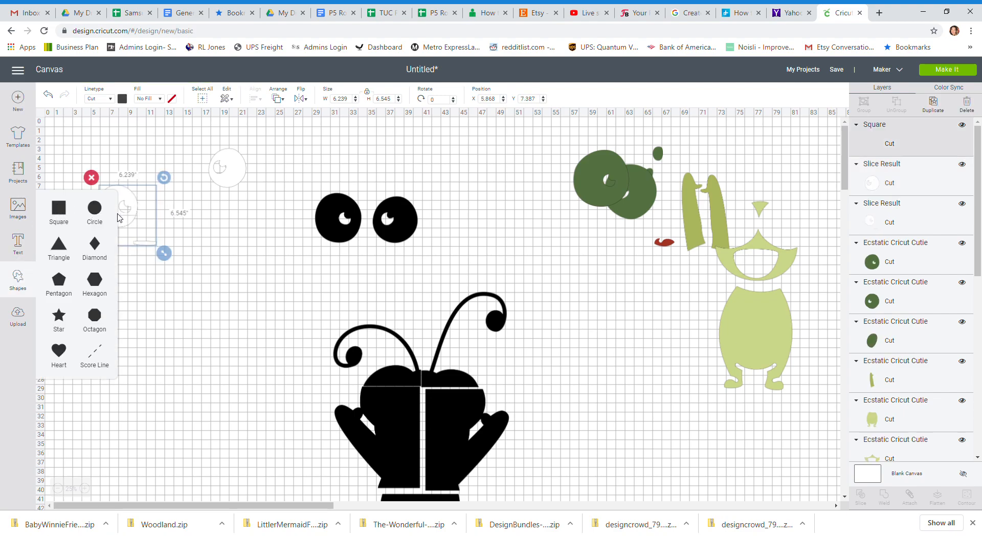
left_click_drag(73, 146, 128, 230)
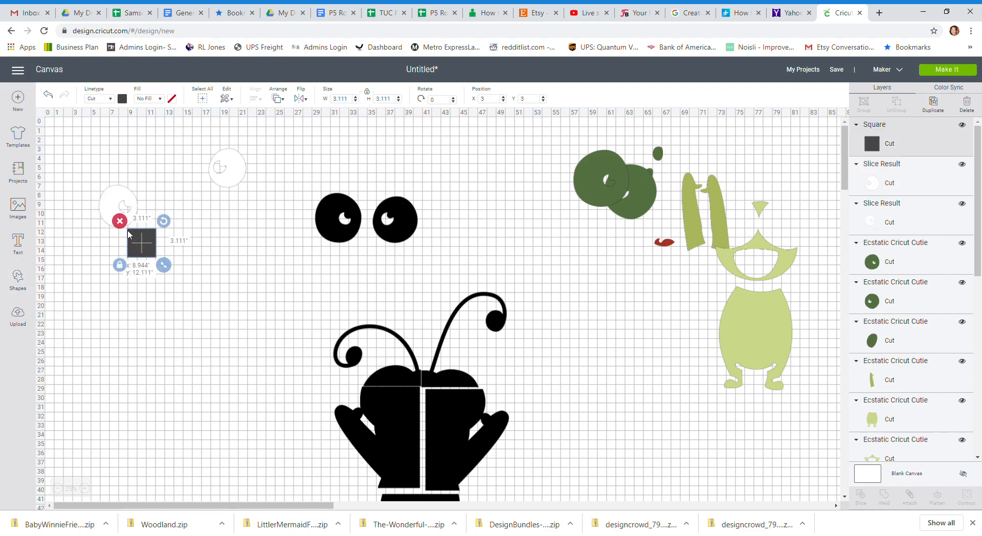
left_click_drag(74, 162, 174, 295)
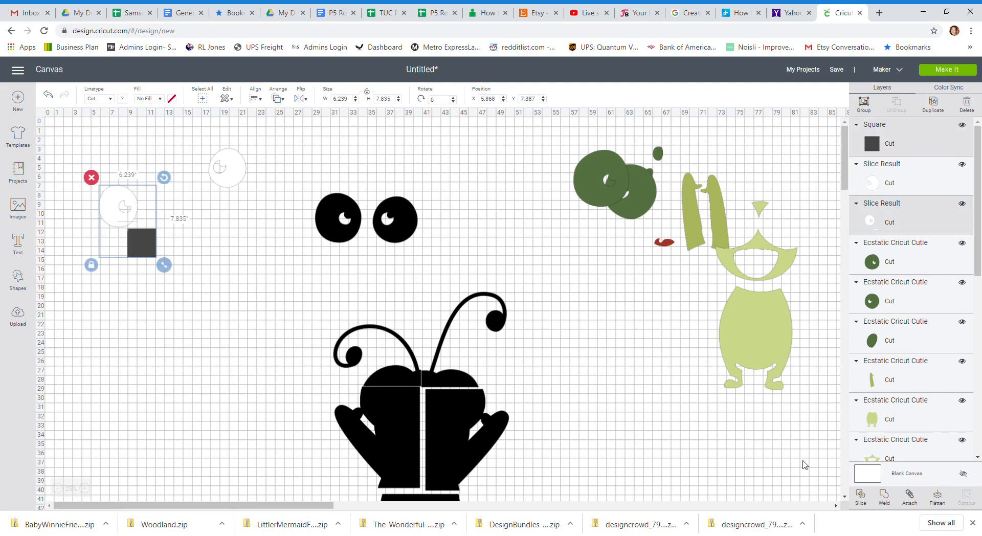
left_click(862, 496)
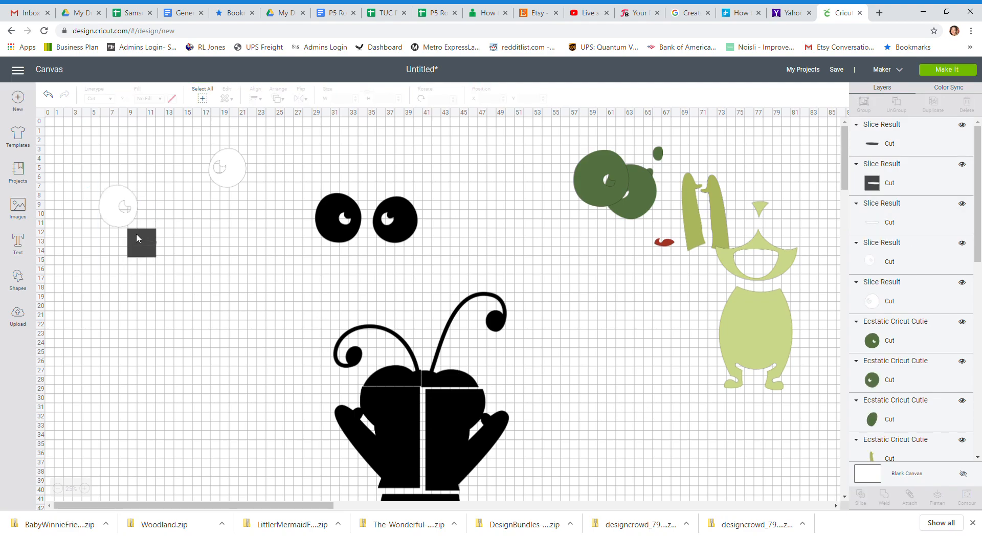
Delete the leftover dark square and the dark strip from the mouth slice.
left_click_drag(137, 233, 148, 291)
left_click(134, 279)
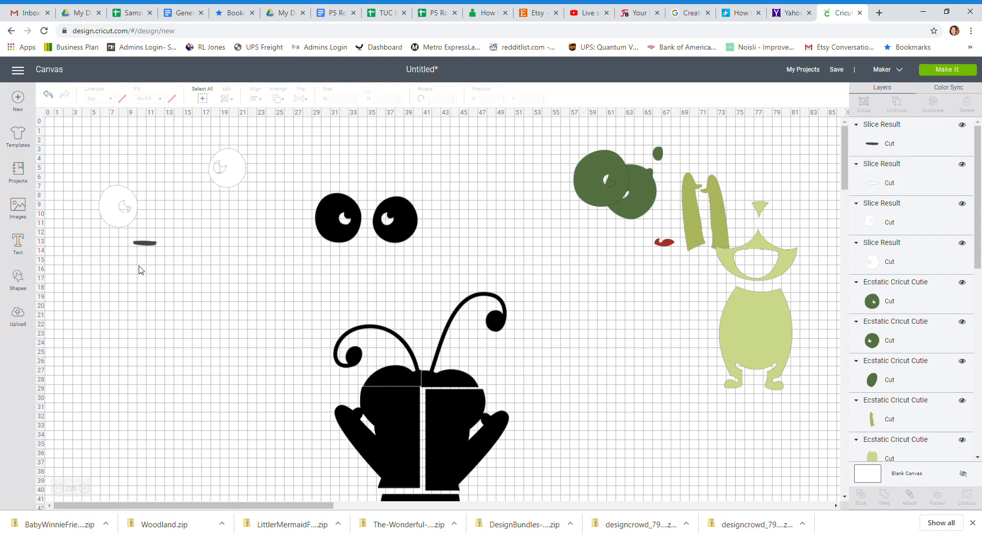
left_click_drag(147, 247, 149, 275)
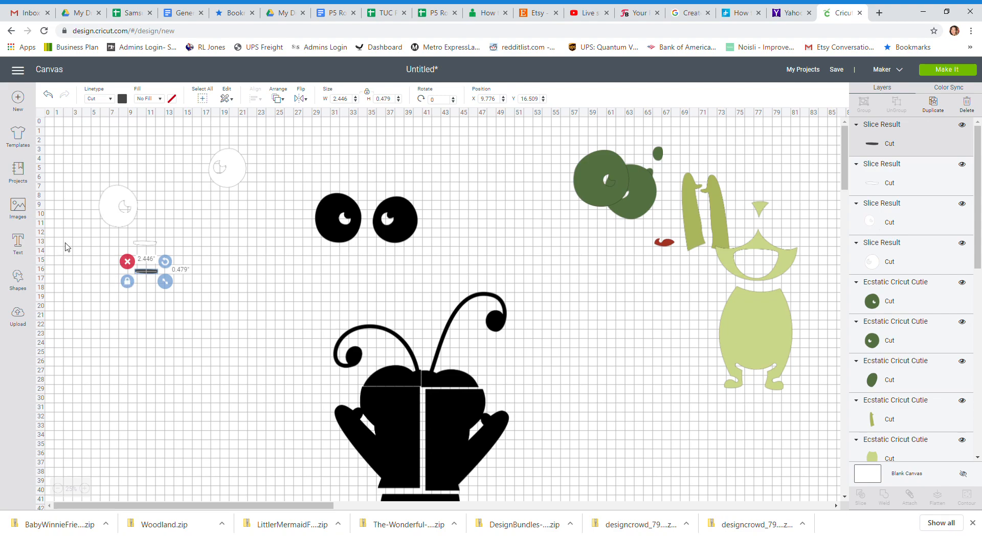
key("Delete")
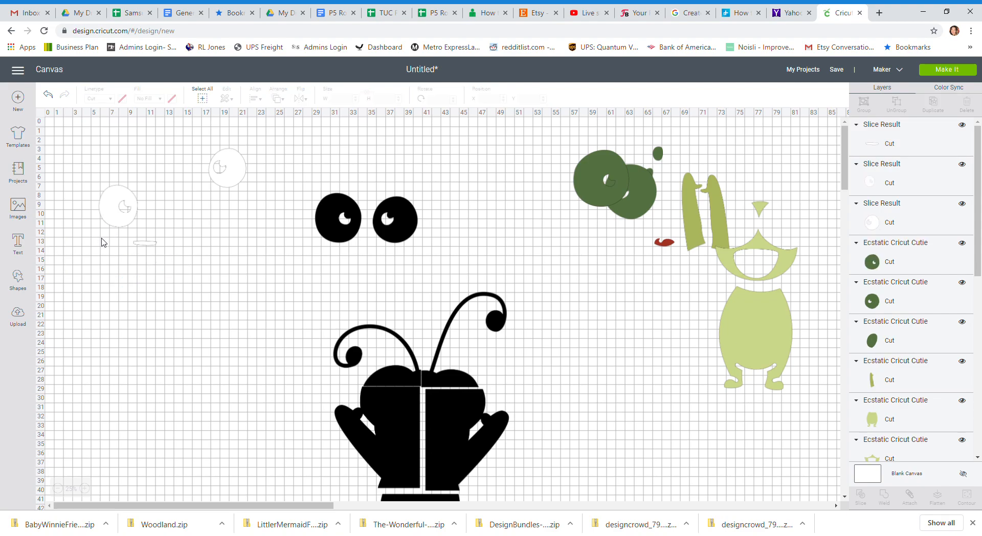
Move the left white eye to about X 11.6, Y 3, and the white mouth strip to about X 16.2, Y 8.
left_click_drag(148, 242, 202, 203)
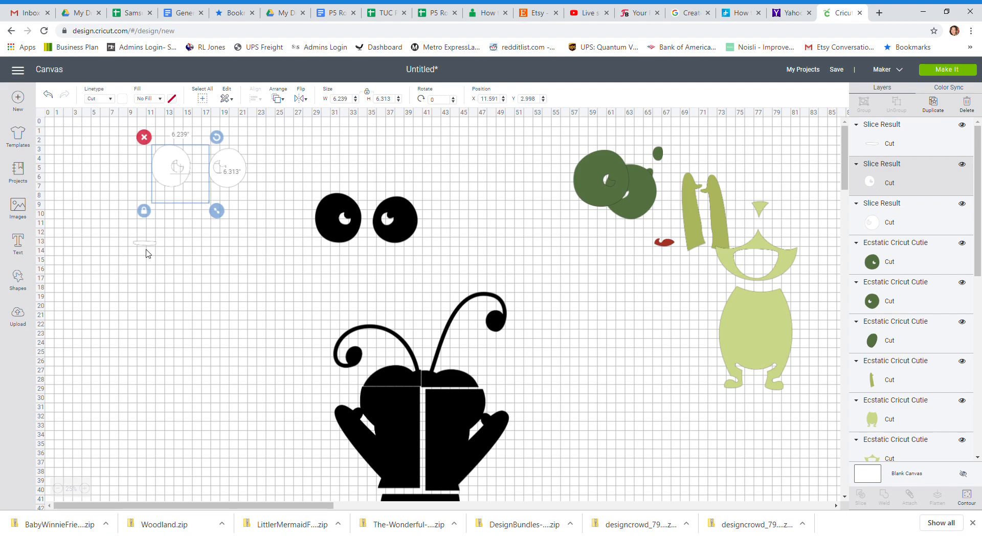
left_click_drag(147, 244, 206, 217)
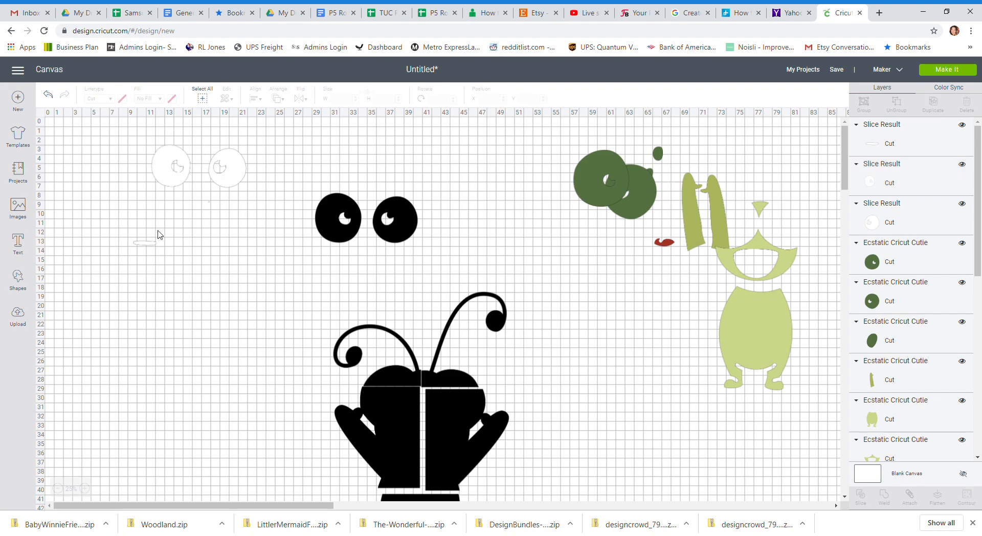
left_click_drag(150, 247, 213, 197)
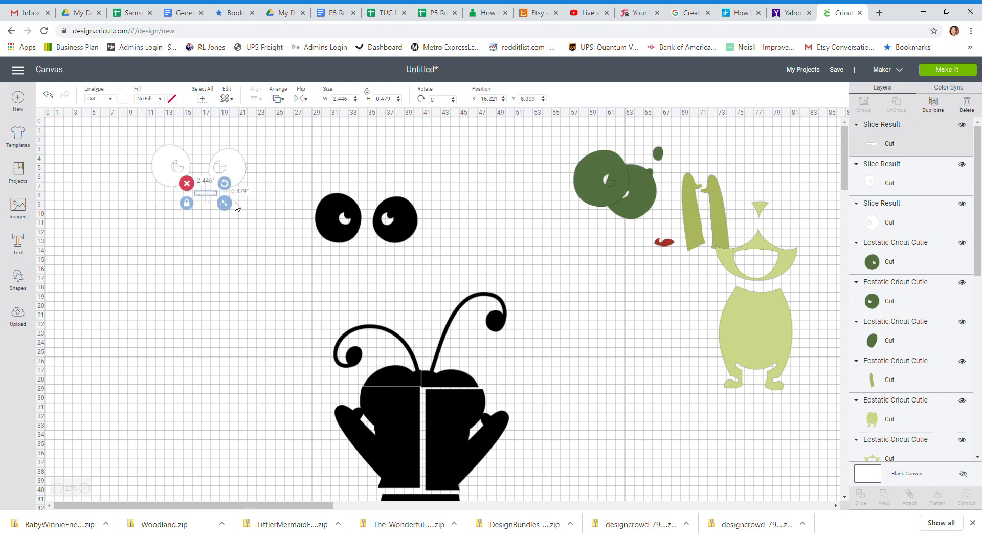
Move the black eyes to about X 27.8, Y 7.6, and slice off the right one with a square about 10.1 inches wide.
mouse_move(349, 220)
left_mouse_down()
mouse_move(326, 259)
mouse_move(336, 207)
left_mouse_up()
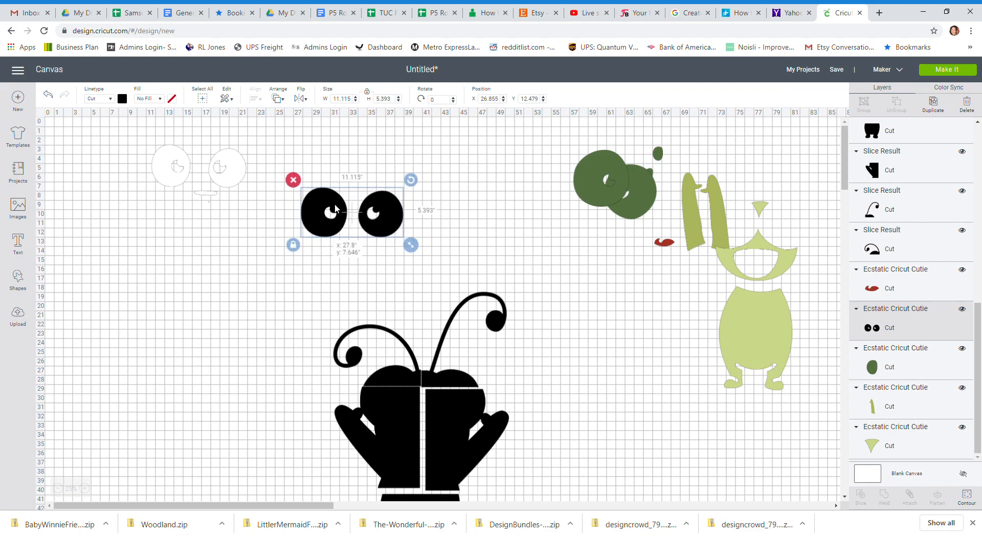
left_click(24, 279)
left_click(56, 225)
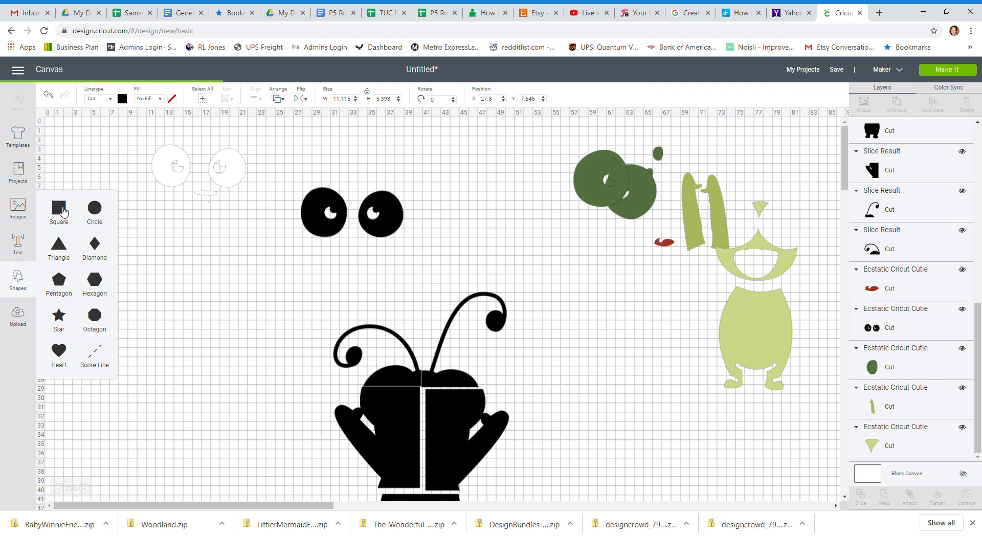
left_click_drag(97, 164, 465, 259)
left_click_drag(439, 228, 426, 234)
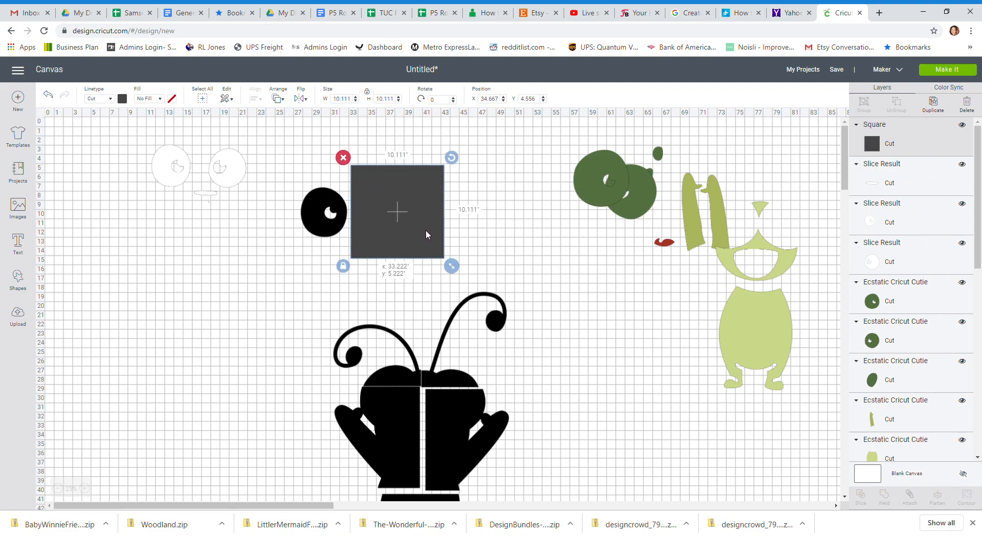
left_click_drag(287, 170, 445, 290)
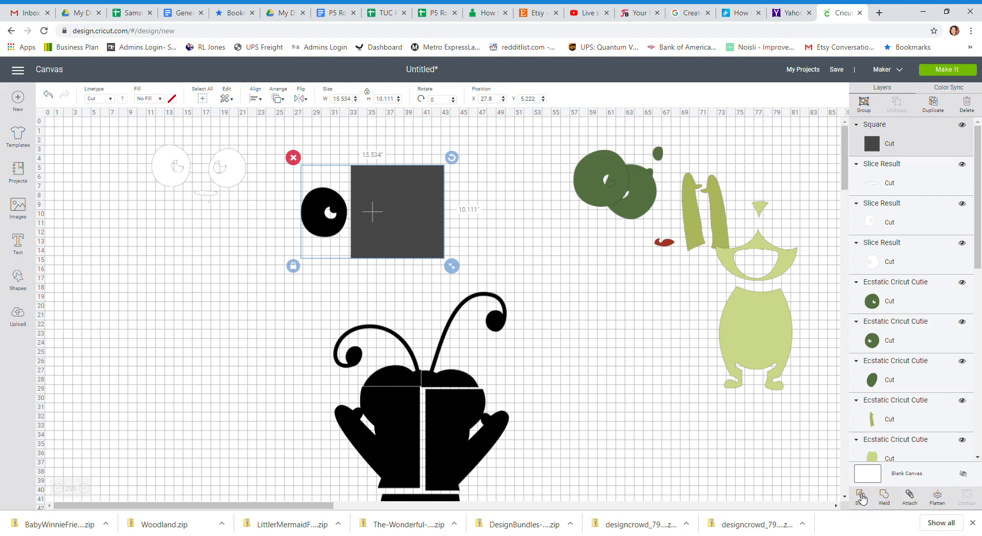
left_click(863, 499)
Delete the leftover dark pieces of the black eye slice, and move the right black eye to about X 36.2, Y 1.8.
left_click(429, 194)
key("Delete")
left_click_drag(398, 215, 494, 218)
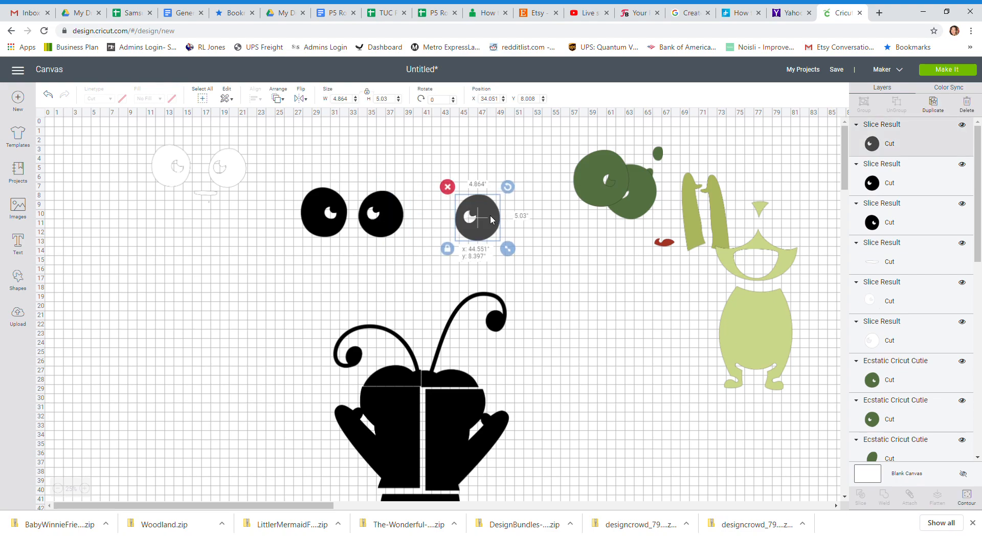
key("Delete")
left_click_drag(402, 216, 422, 161)
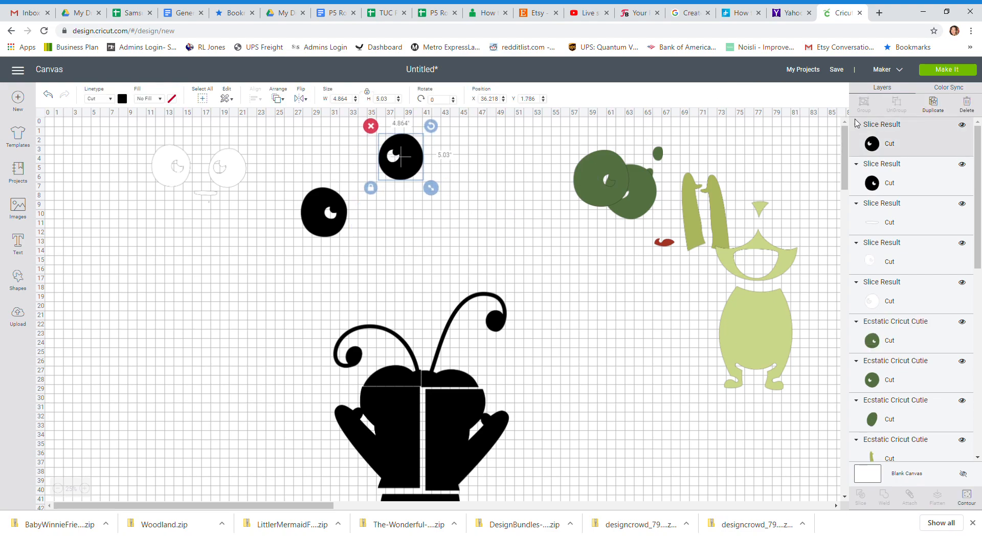
Save the project as "cutie 30 inches".
left_click(836, 75)
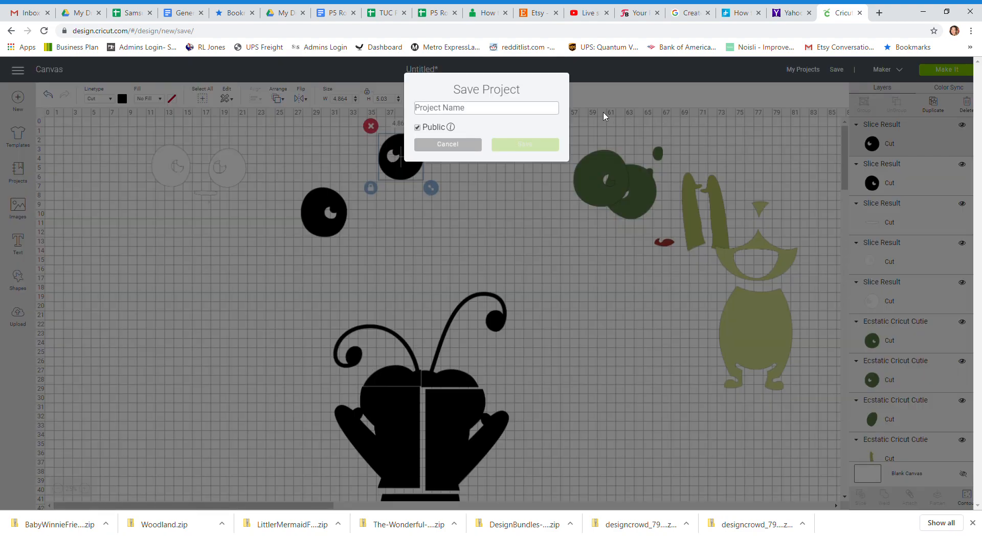
type("C")
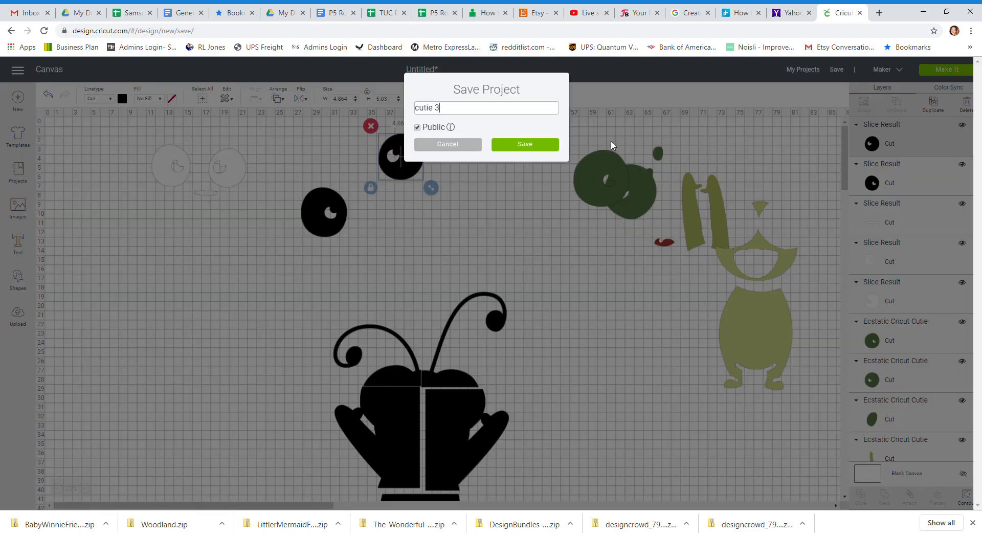
key("Return")
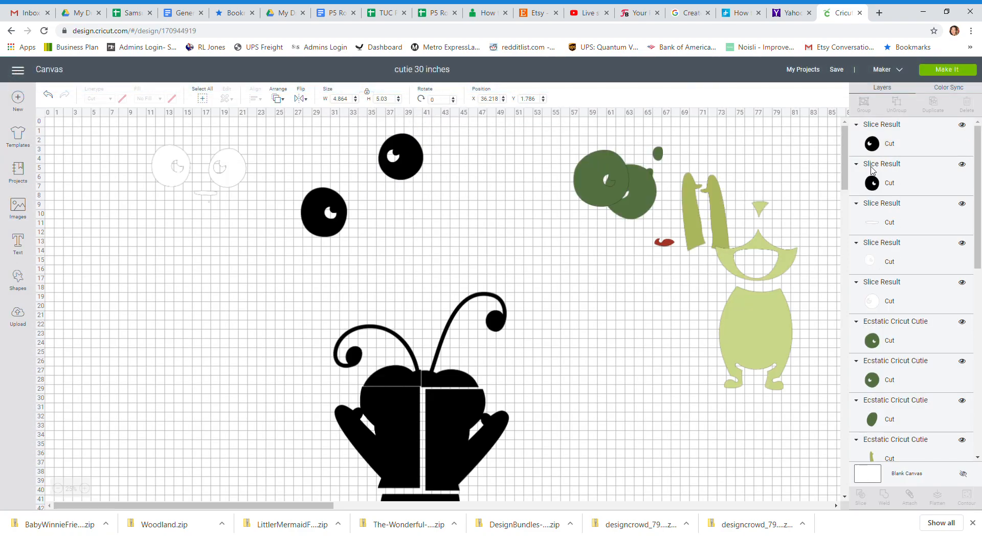
Open the mat preparation view, and move the right white eye and mouth strip closer to the left eye on the first mat.
left_click(947, 69)
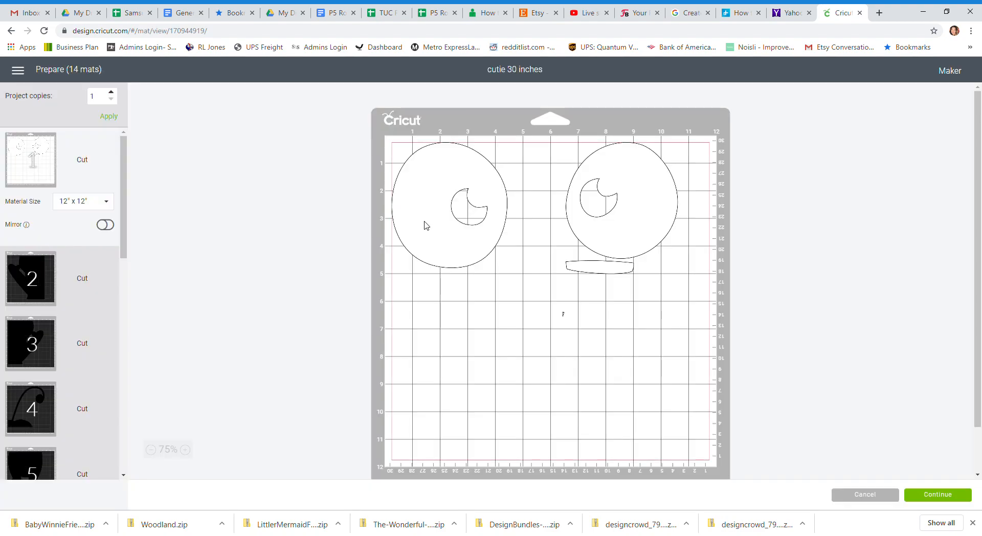
left_click_drag(631, 219, 587, 209)
left_click_drag(610, 266, 529, 272)
left_click(582, 277)
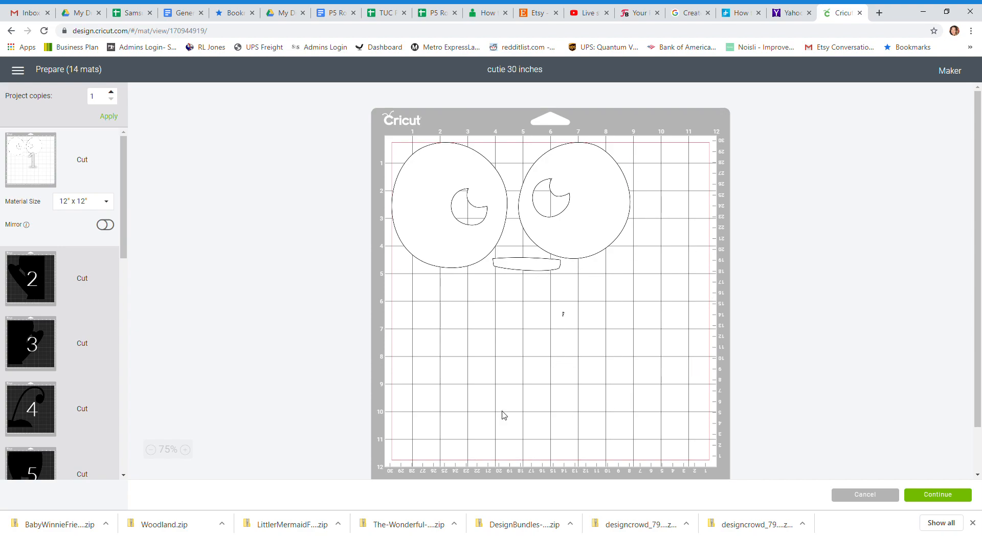
Examine the pieces laid out on mats 2 through 7.
scroll(117, 195, "down", 2)
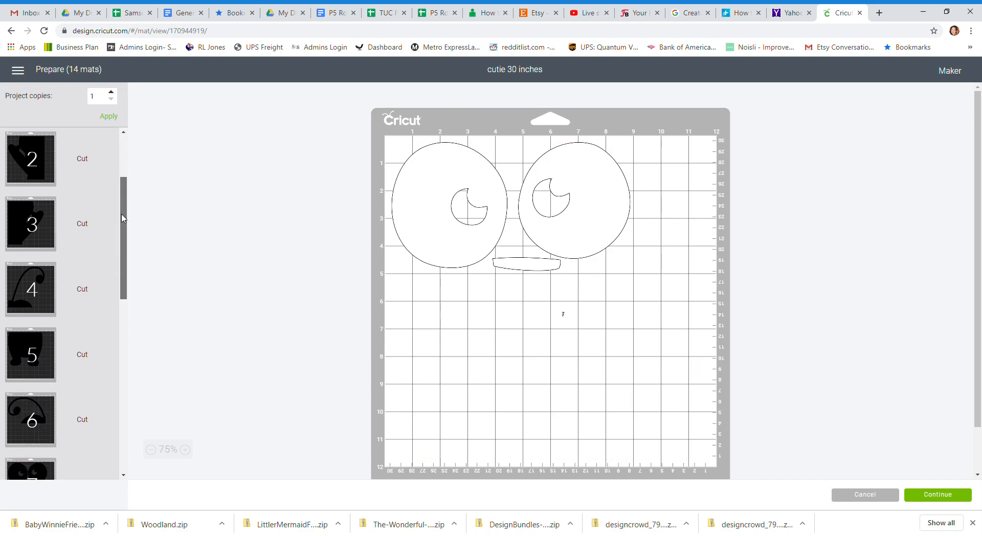
left_click(49, 170)
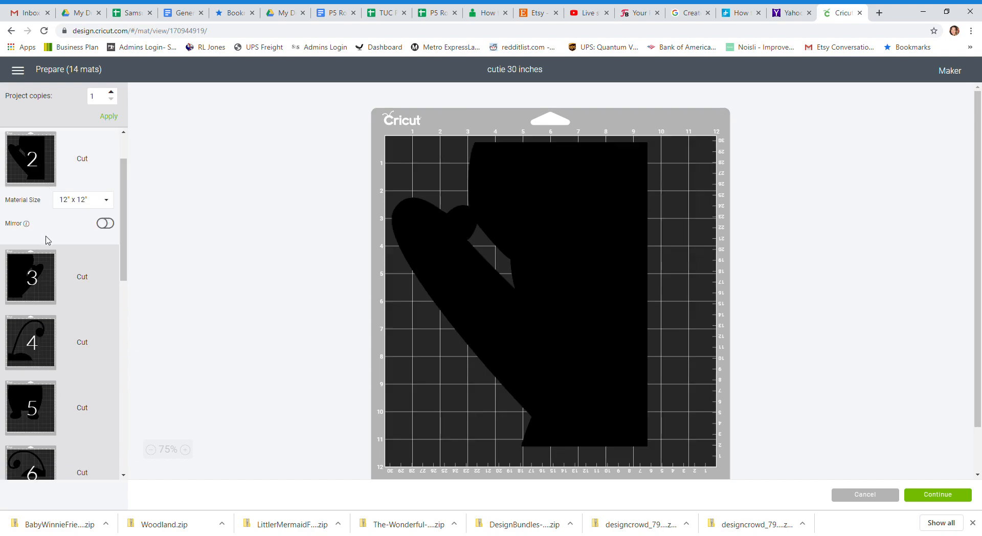
left_click(43, 276)
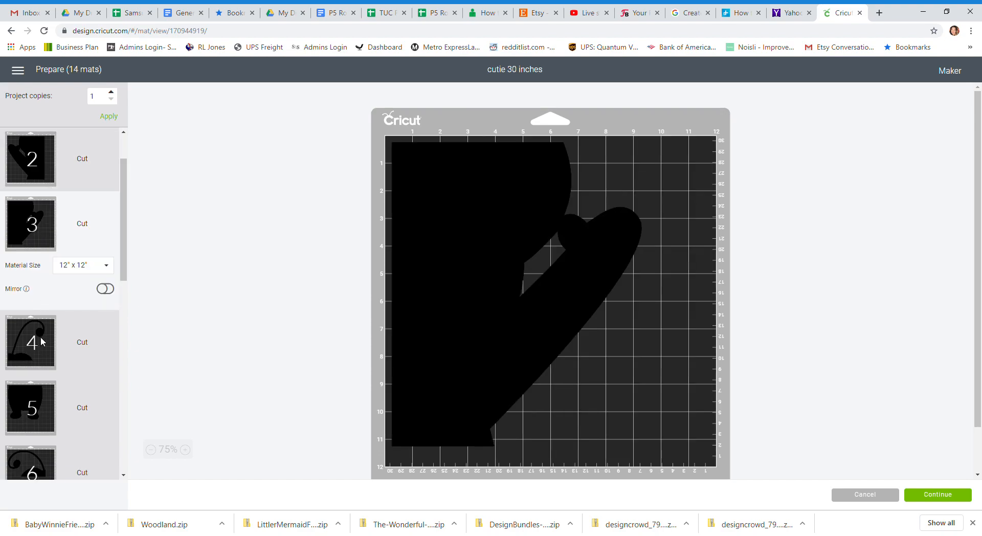
left_click(40, 334)
left_click(46, 400)
scroll(43, 368, "down", 3)
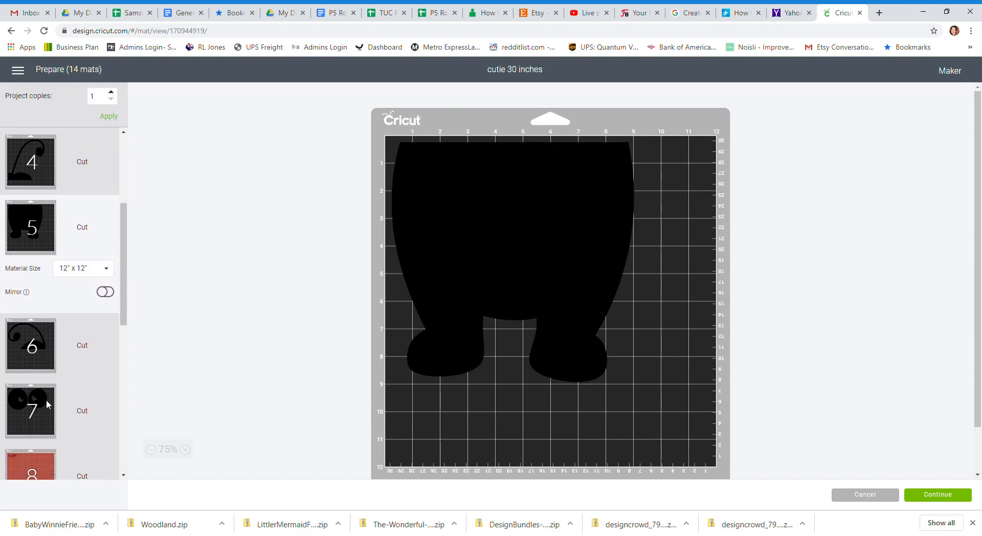
left_click(37, 342)
left_click(38, 379)
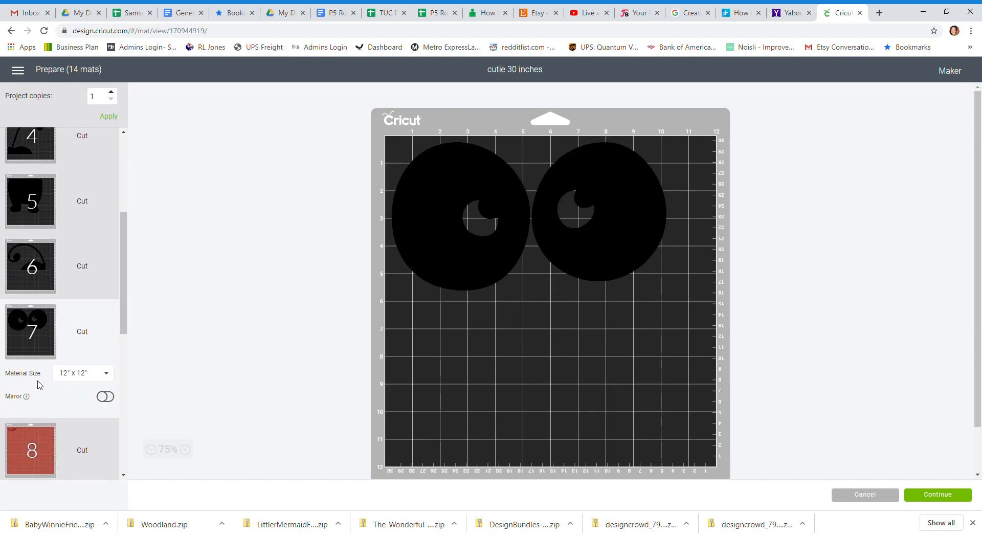
Move the left black eye from mat 7 to mat 6, placing it in the mat's lower-left corner and shifting the antenna piece down and right.
left_click(494, 200)
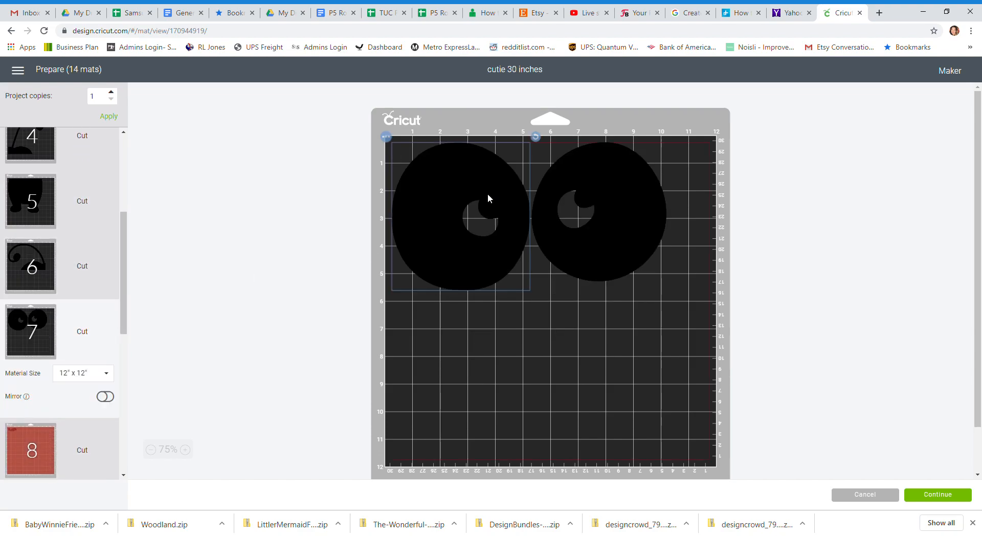
left_click(387, 137)
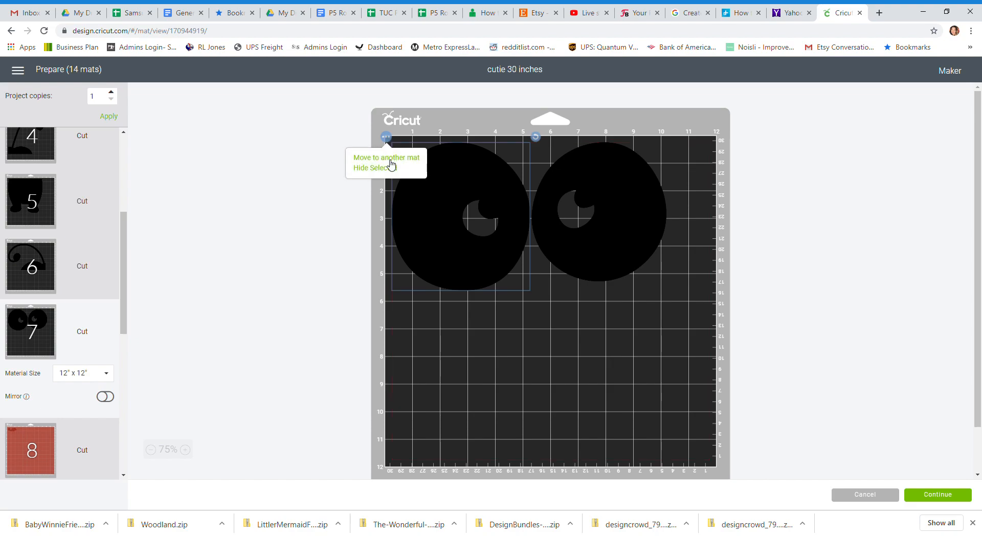
left_click(392, 162)
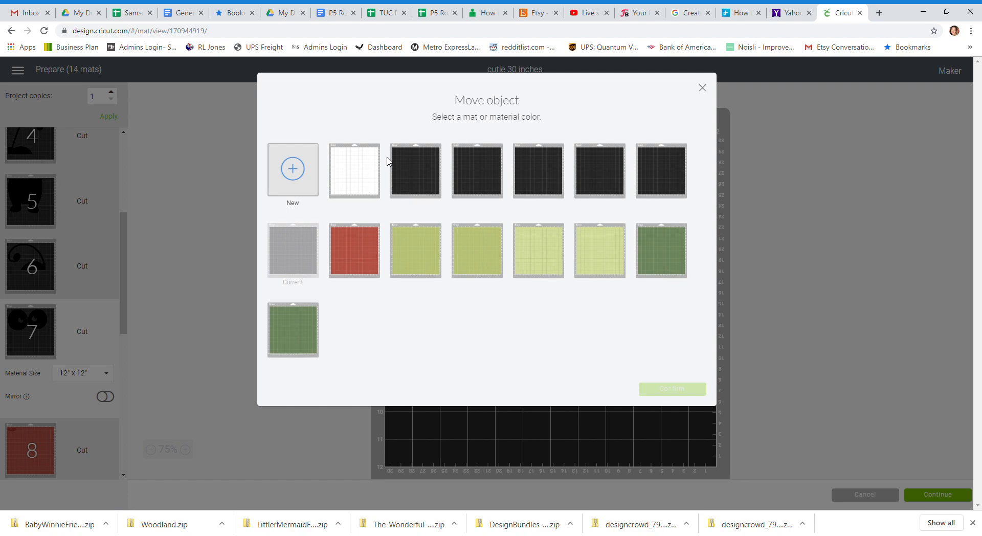
left_click(654, 181)
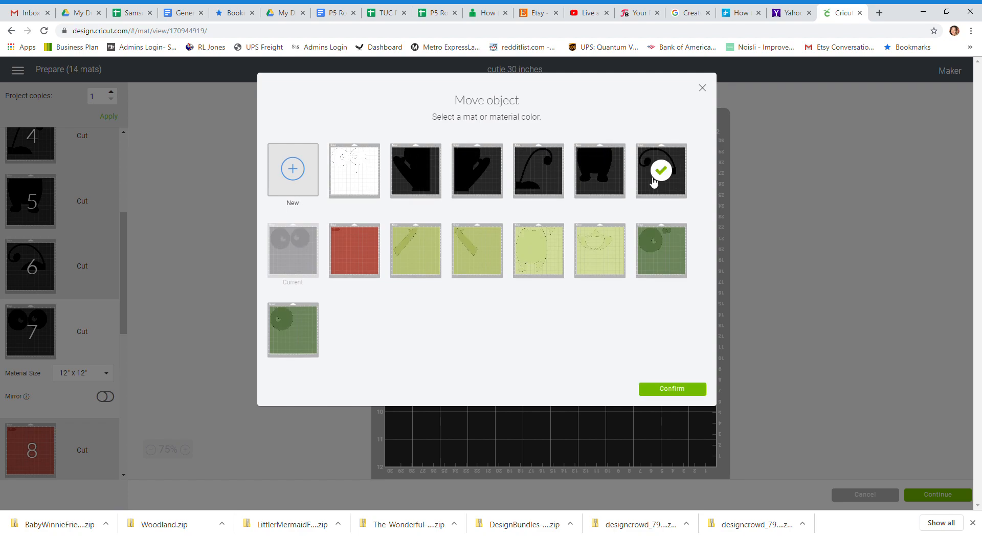
left_click(684, 390)
left_click_drag(471, 221, 462, 395)
left_click_drag(619, 281, 674, 320)
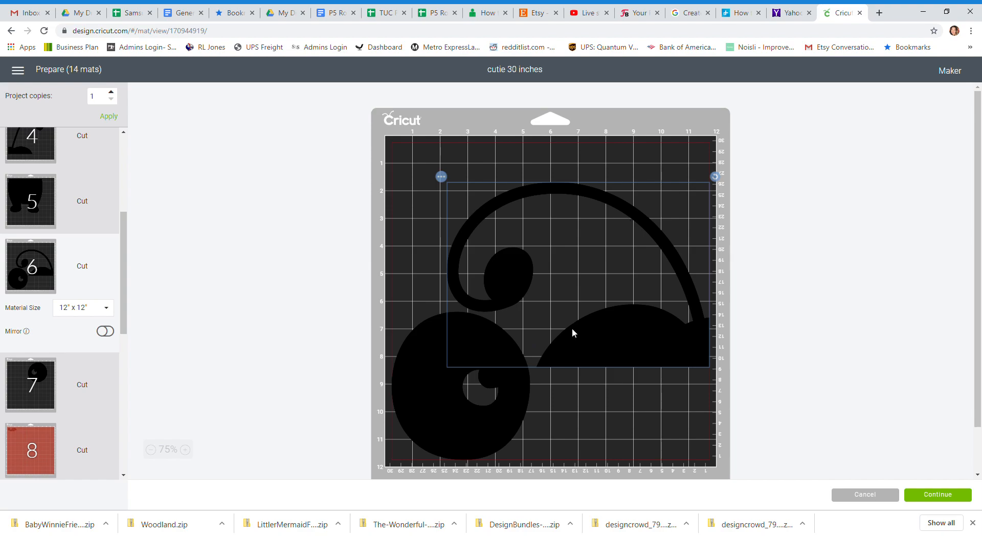
left_click(731, 289)
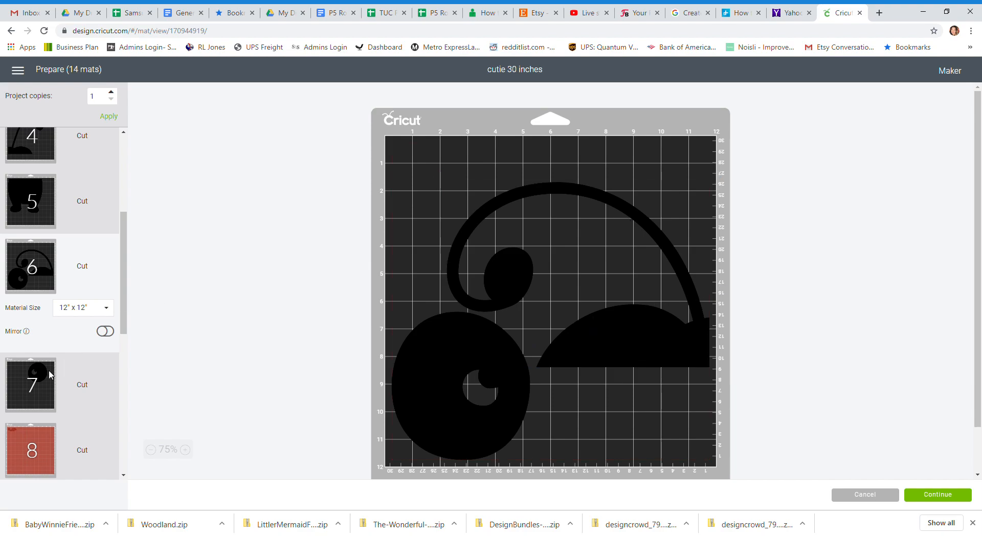
Move the remaining black eye from mat 7 to mat 4, placing it below the antenna's curled tip at the mat's right edge.
left_click(54, 374)
left_click(619, 184)
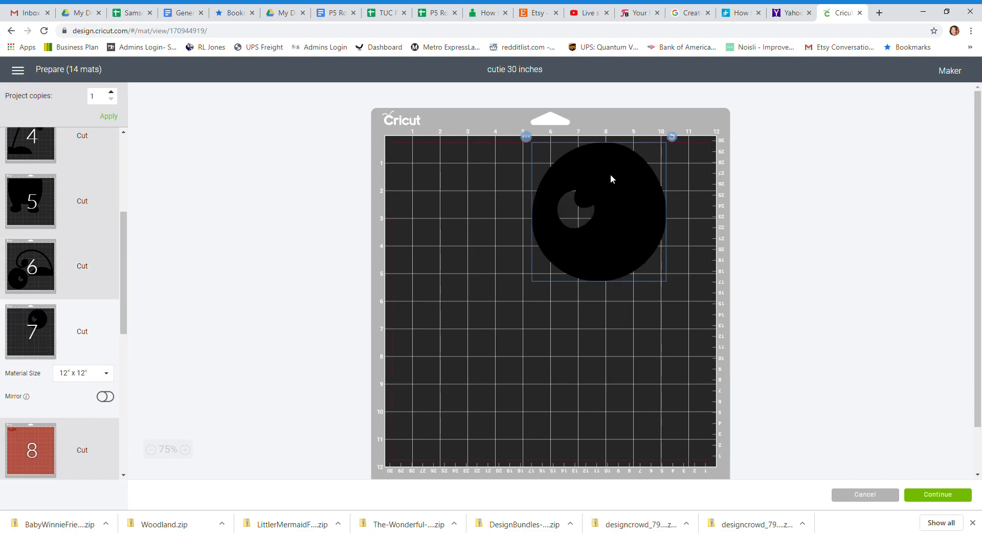
left_click(528, 138)
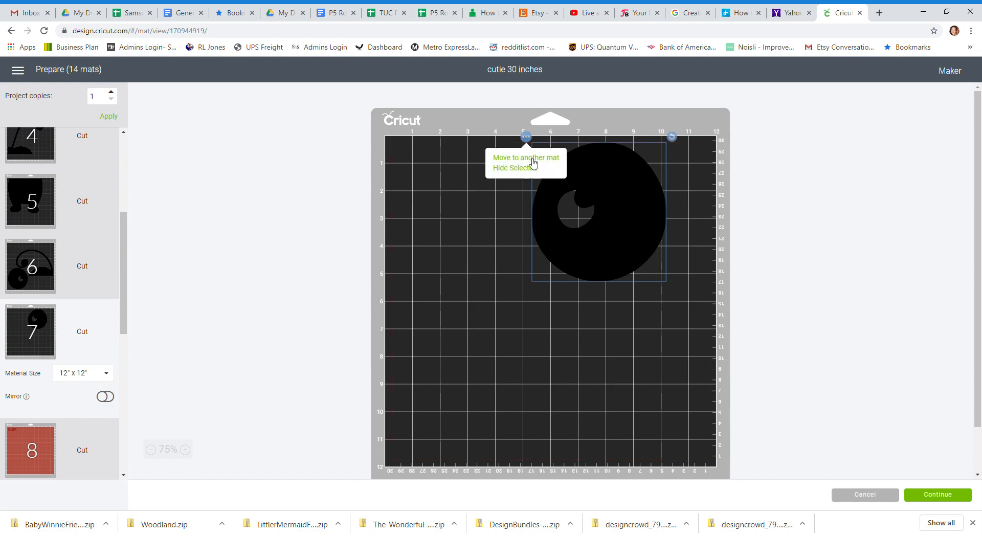
left_click(533, 163)
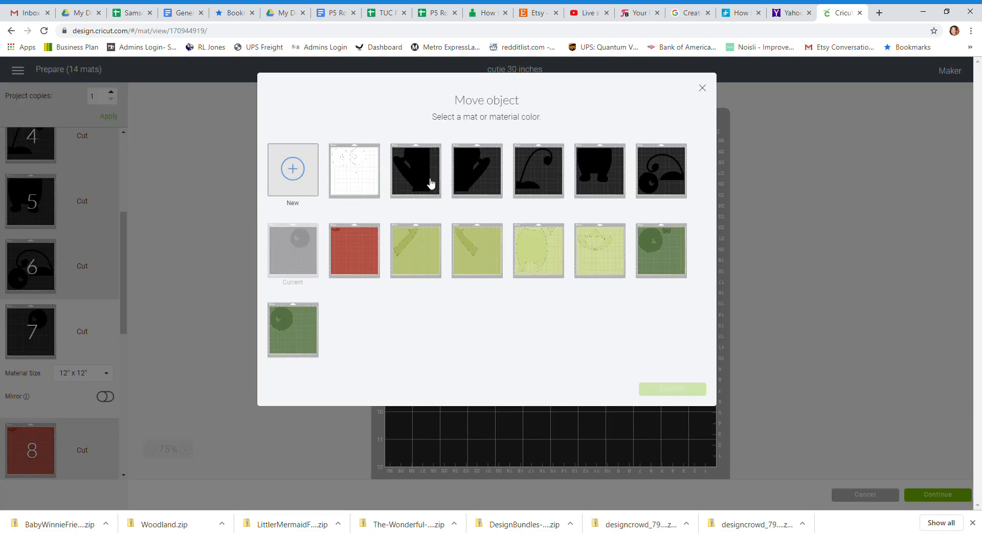
left_click(554, 178)
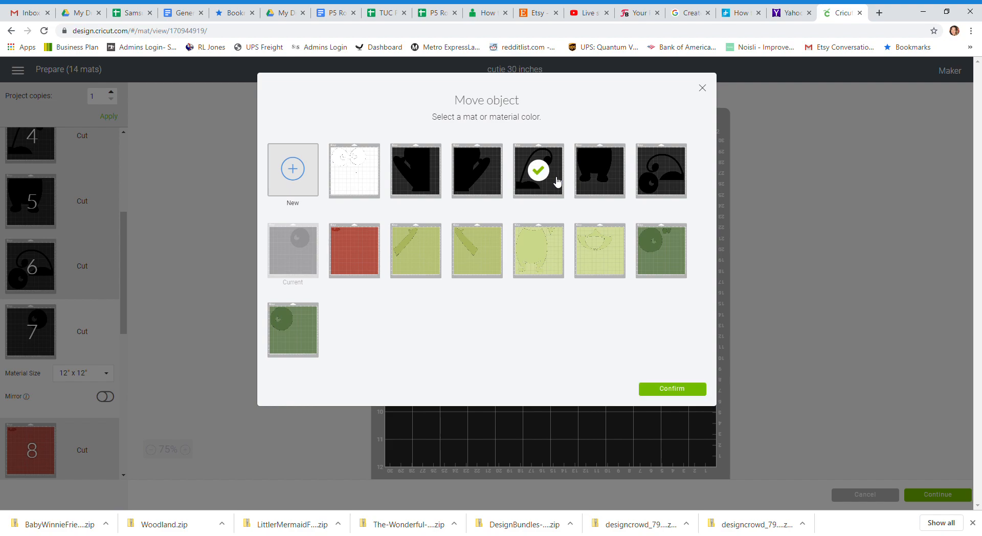
left_click(687, 390)
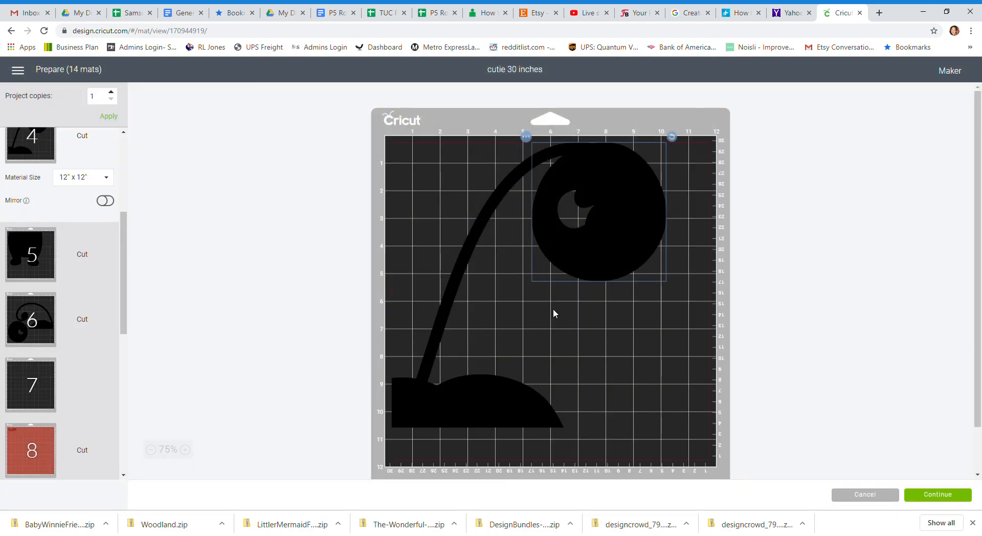
left_click_drag(584, 251, 633, 383)
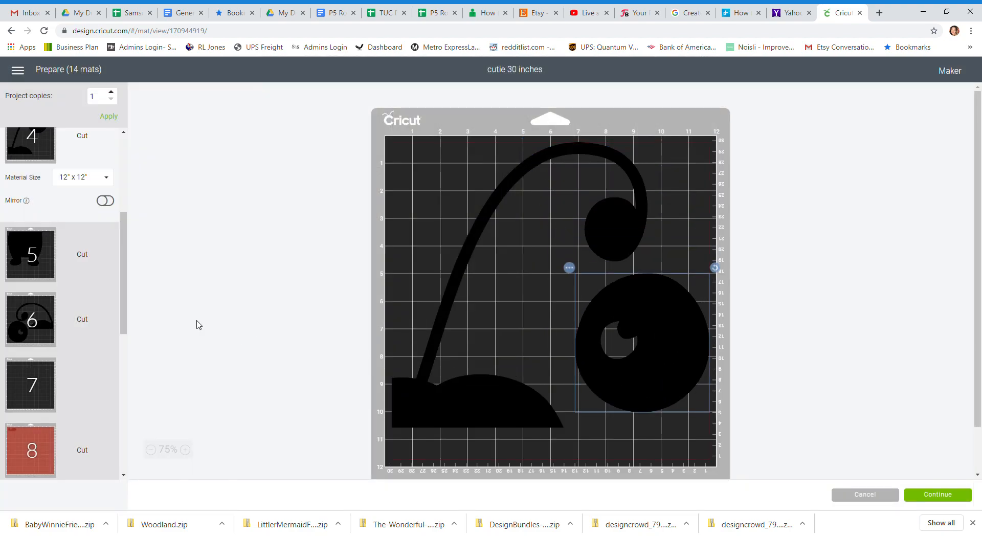
Check red mat 8 and green mat 9, and move the green arm from mat 10 to mat 9.
left_click_drag(126, 219, 123, 274)
left_click(31, 259)
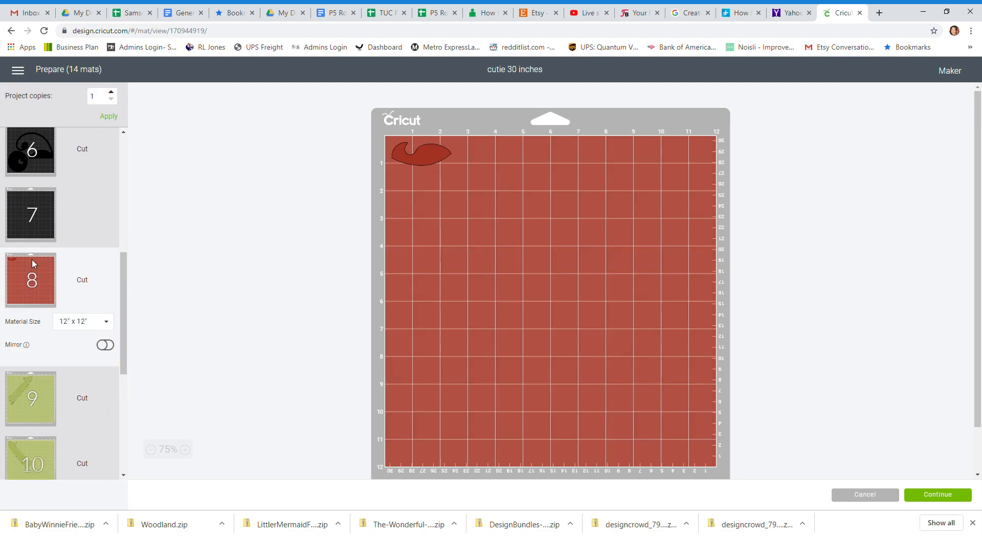
scroll(20, 323, "down", 2)
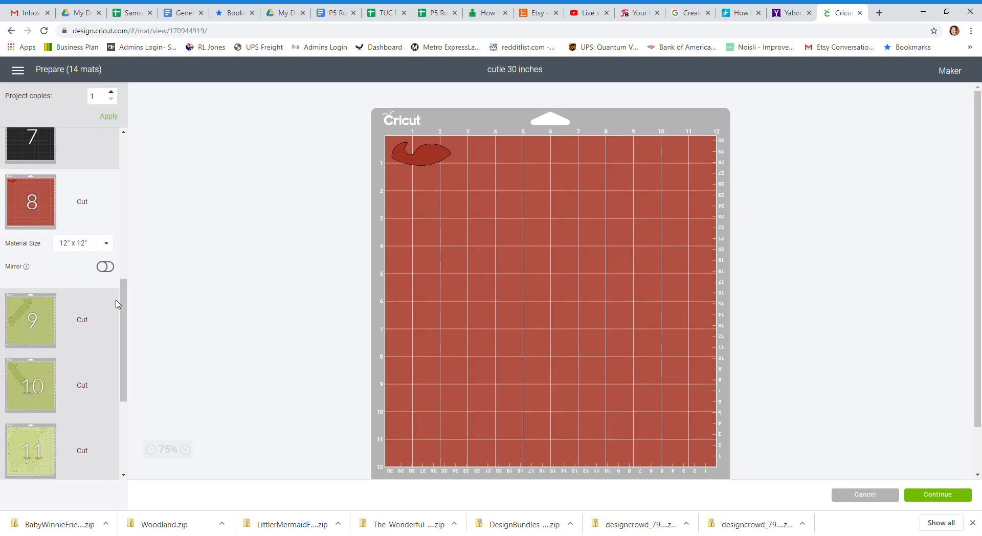
left_click(20, 321)
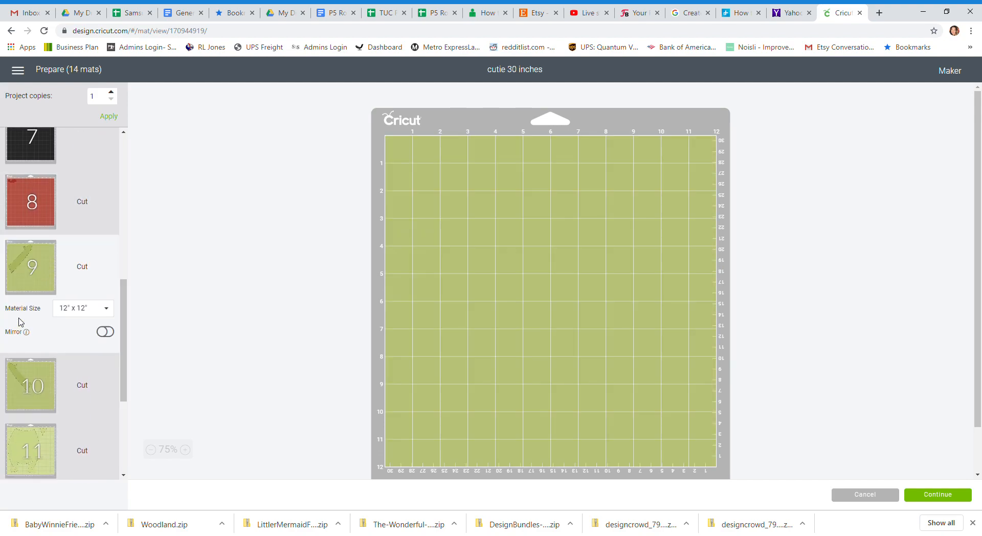
left_click(19, 405)
left_click(453, 233)
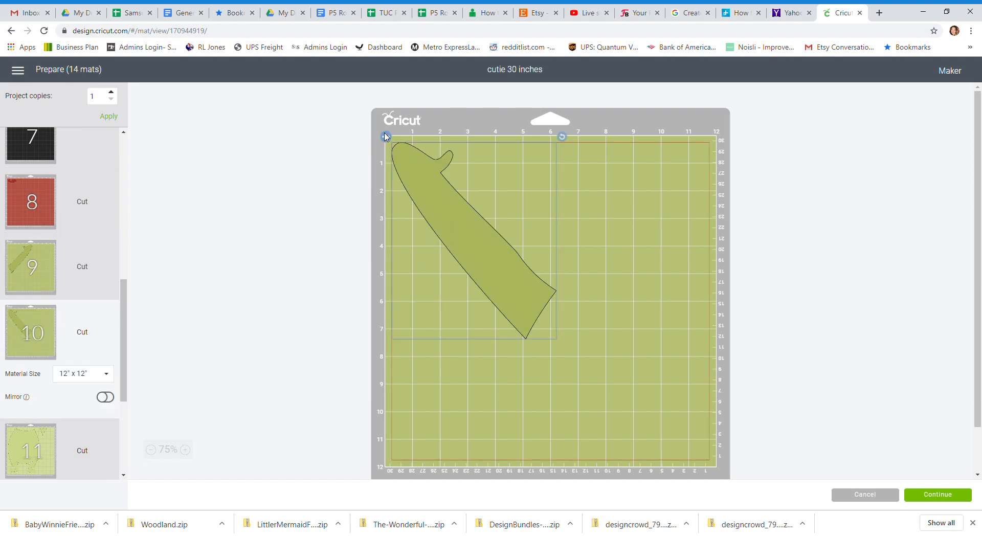
left_click(385, 137)
left_click(412, 157)
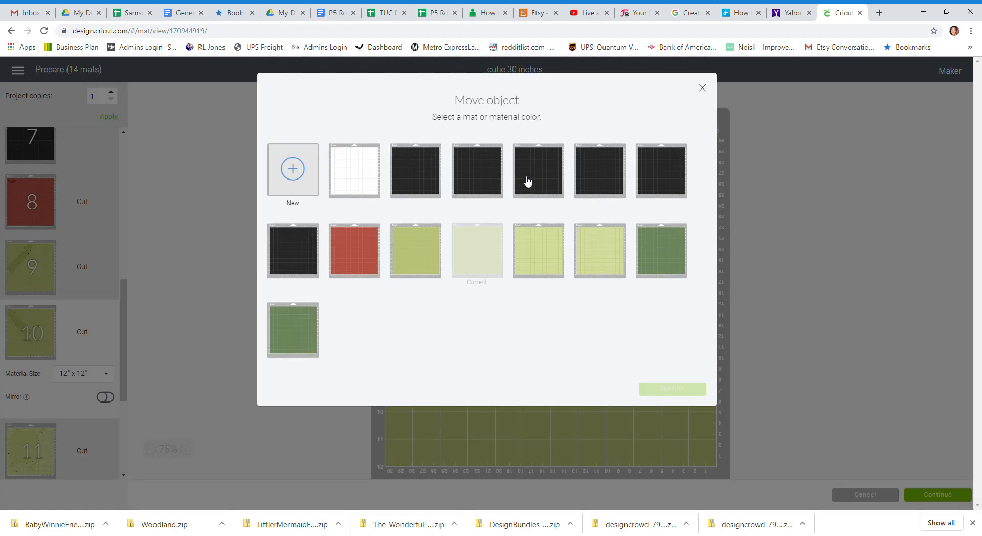
left_click(420, 264)
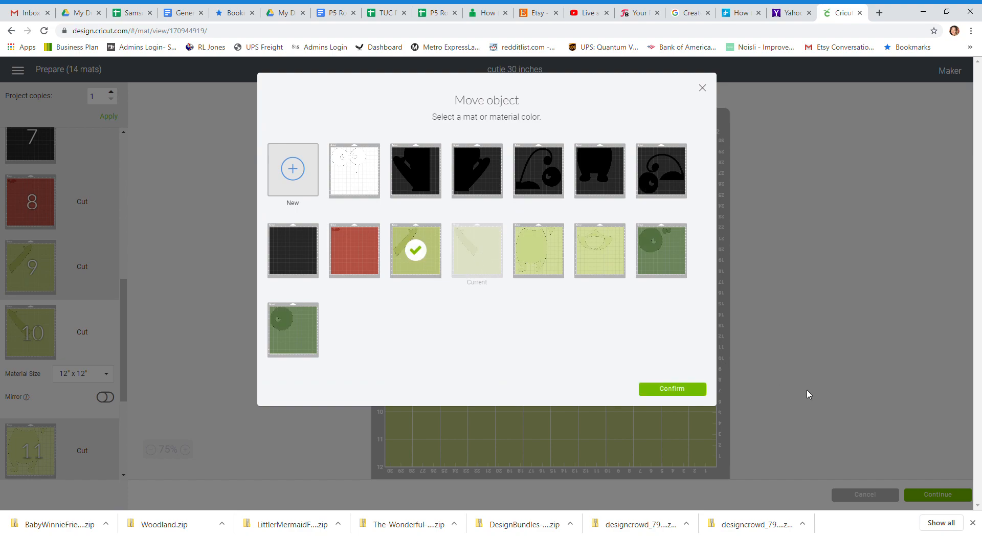
left_click(693, 393)
Rotate both arms on mat 9 to stand nearly vertical, the second one upside down, and place them side by side without overlap.
left_click(467, 285)
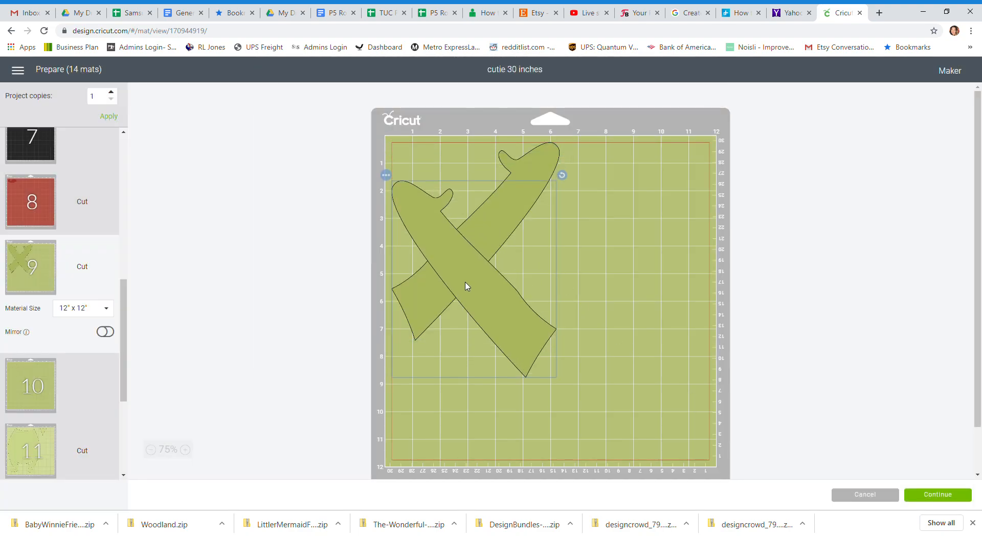
left_click_drag(562, 175, 601, 265)
left_click_drag(471, 272, 414, 238)
left_click(505, 211)
left_click_drag(614, 173, 543, 407)
left_click_drag(537, 335, 516, 295)
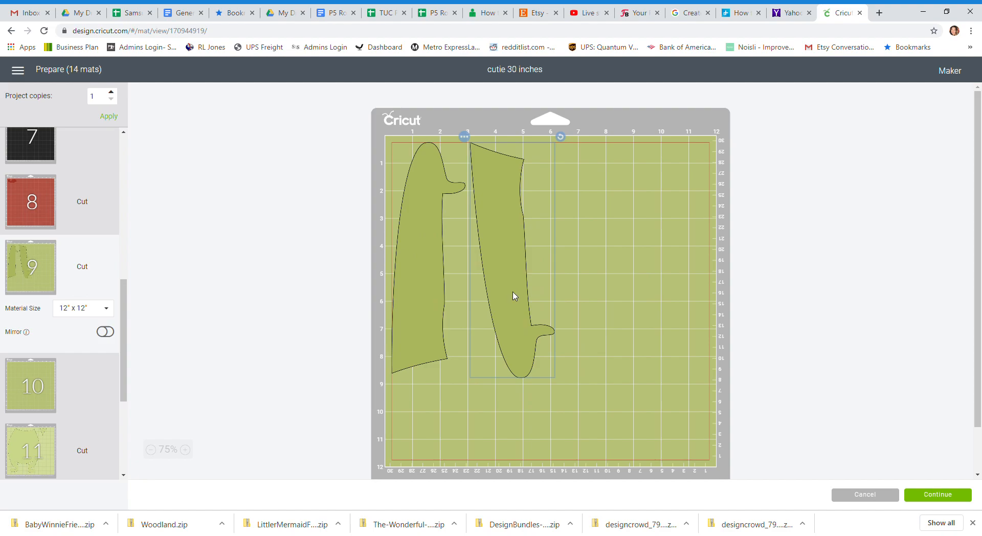
left_click(418, 312)
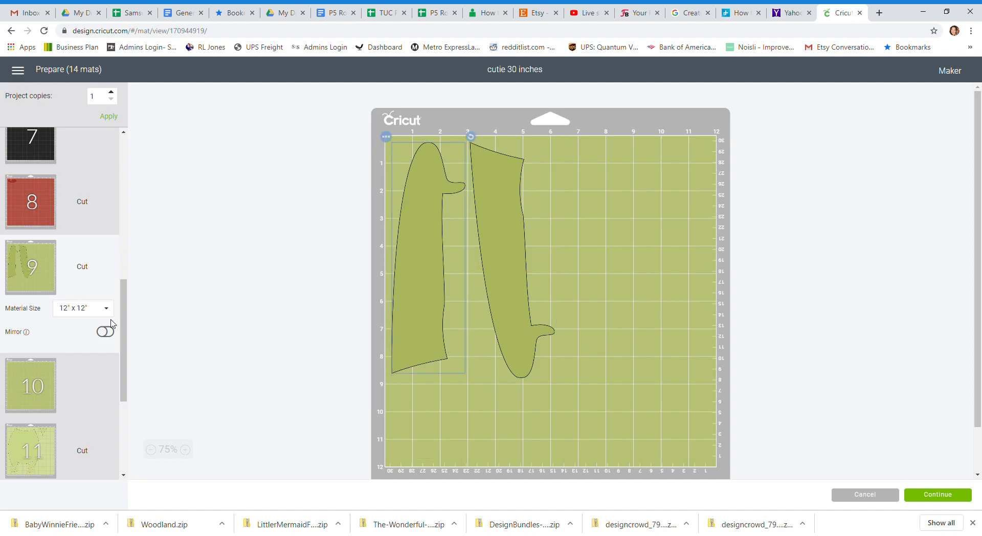
Check mats 11 and 12, and move the dark green eye from mat 14 to mat 13.
scroll(124, 310, "down", 3)
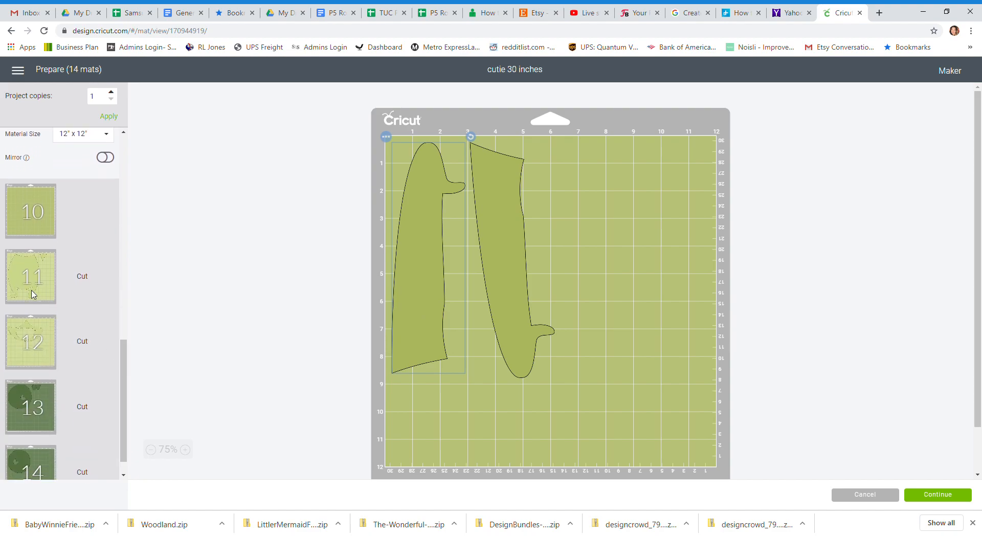
left_click(35, 294)
left_click(35, 344)
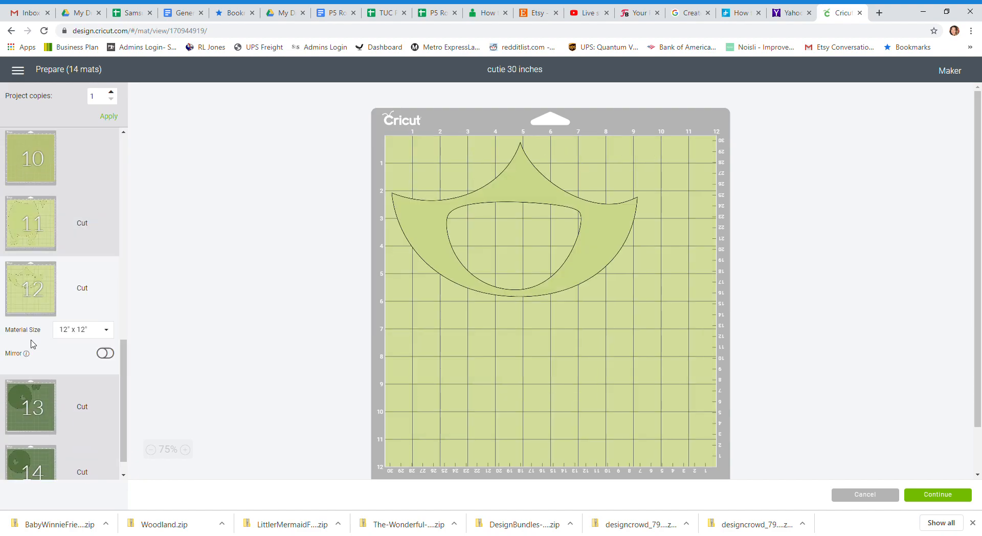
scroll(31, 344, "down", 1)
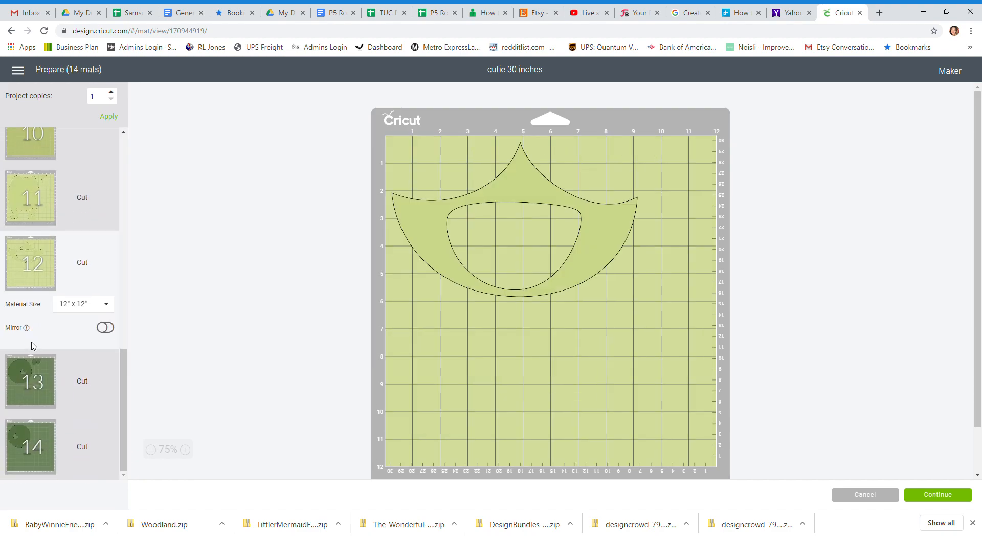
left_click(26, 404)
left_click(28, 443)
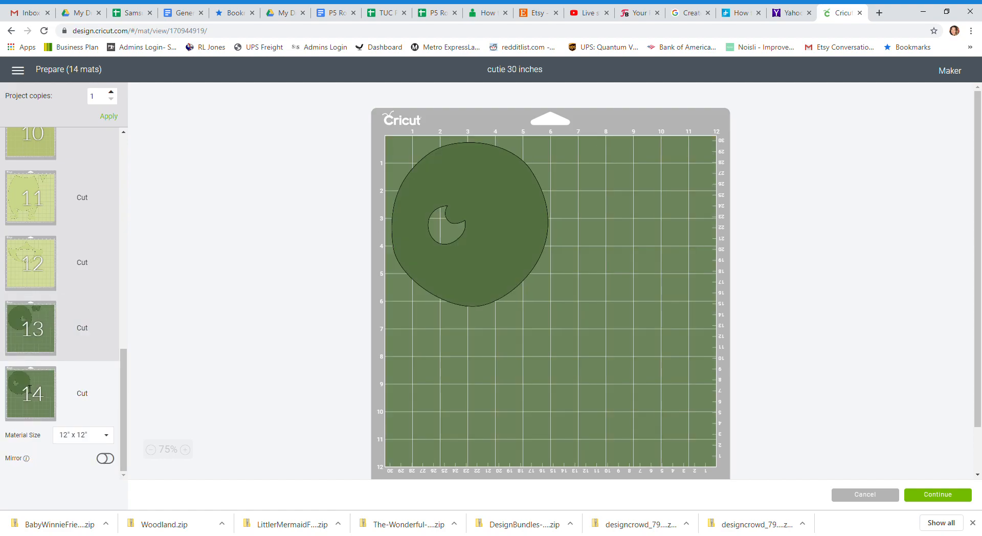
left_click(480, 226)
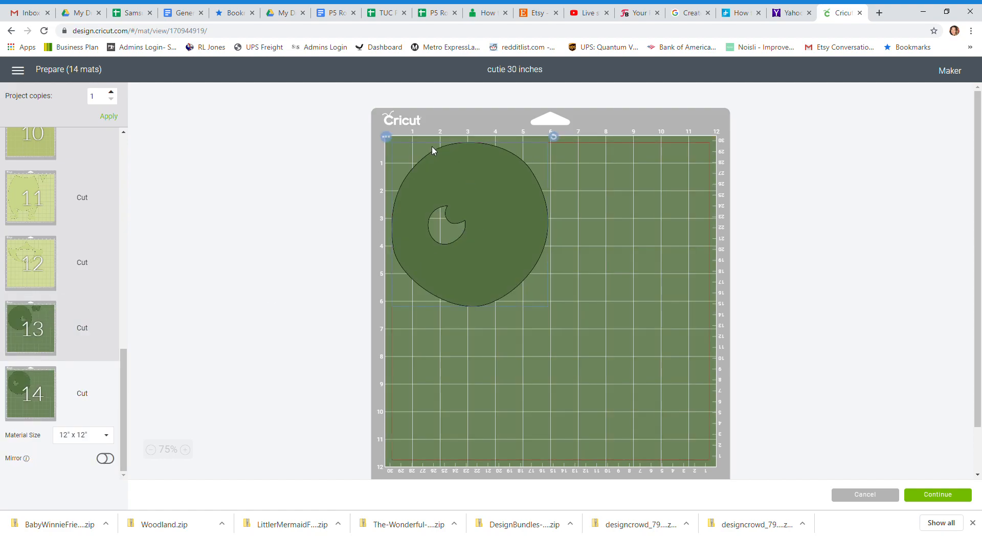
left_click(387, 137)
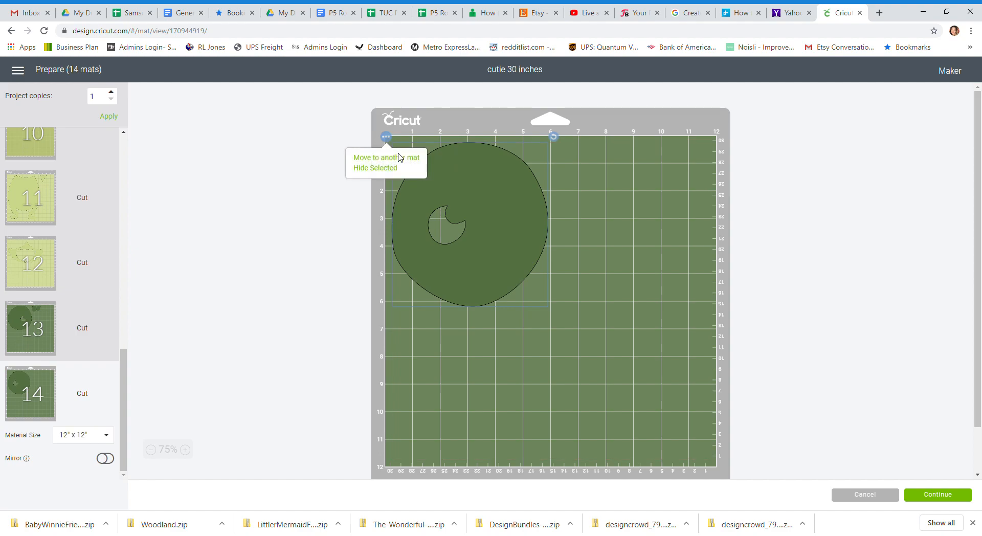
left_click(403, 163)
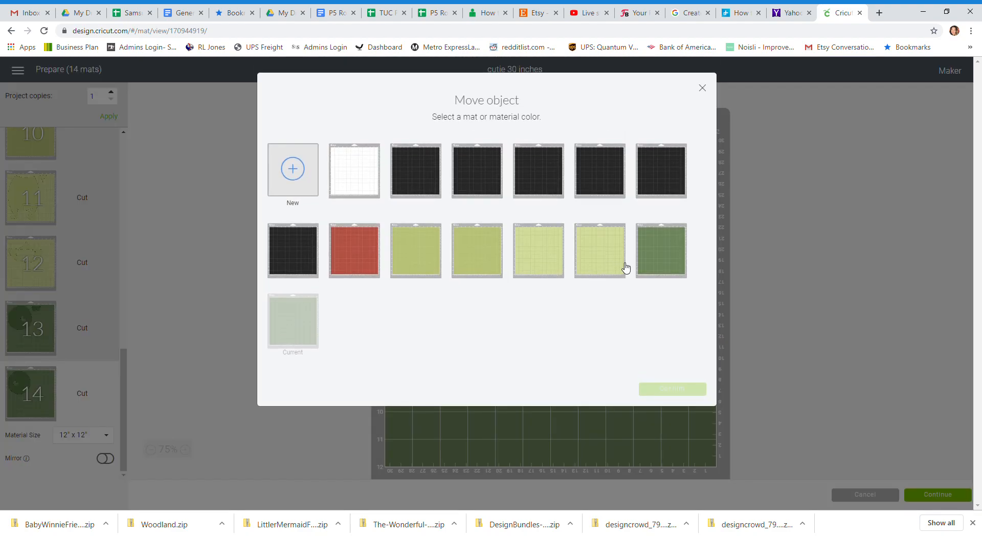
left_click(661, 250)
left_click(678, 390)
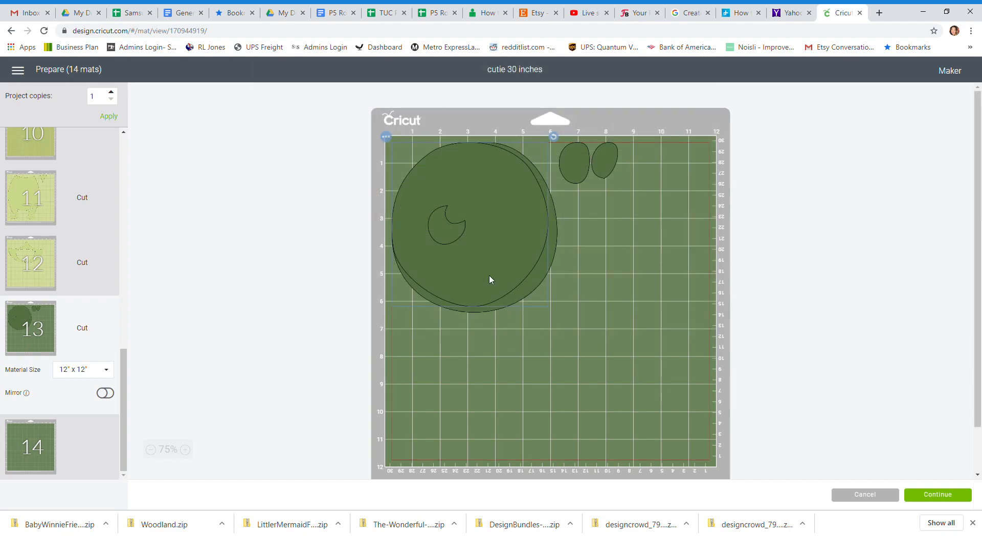
Arrange mat 13 with the added eye below and right of the first one, and the two small ovals slightly lower between them.
left_click_drag(490, 257, 713, 319)
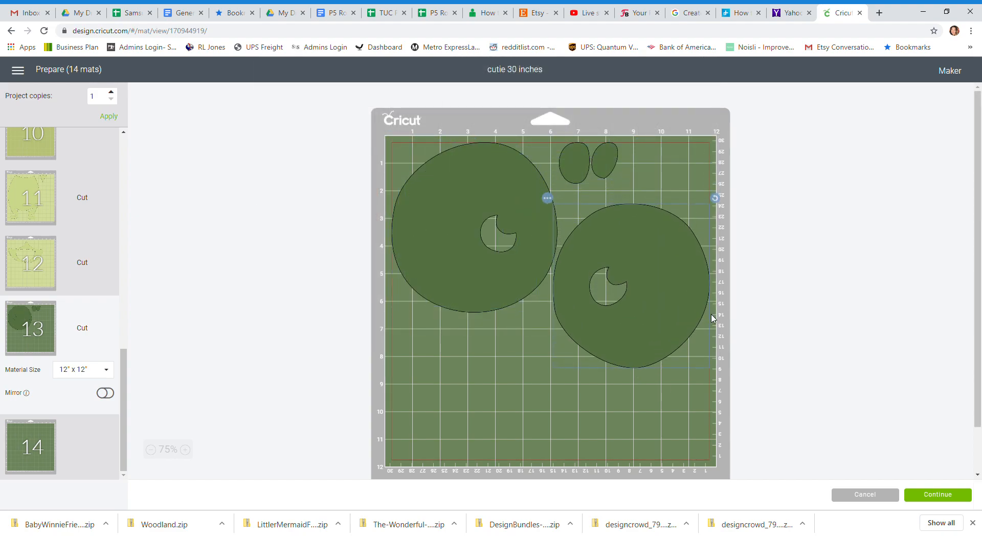
left_click_drag(443, 218, 440, 198)
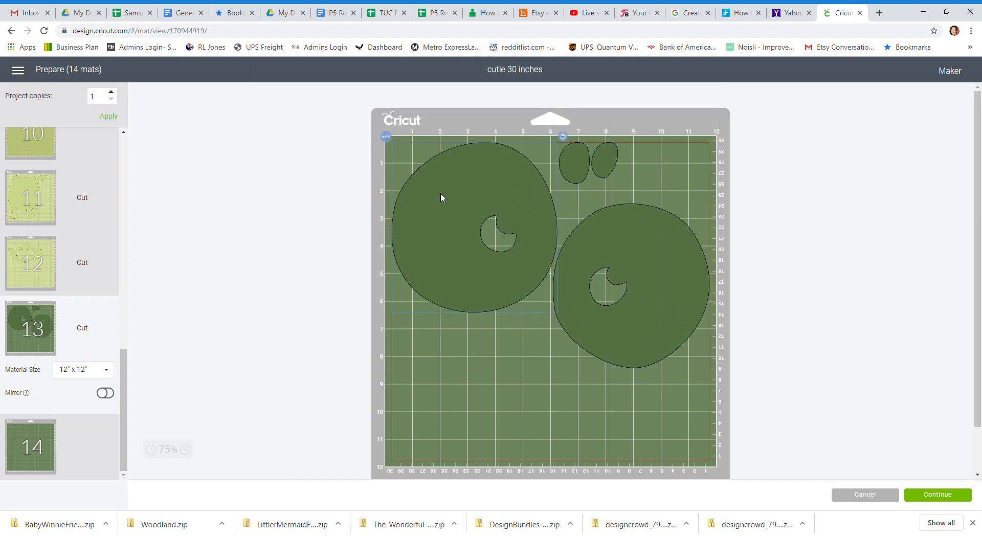
left_click_drag(608, 153, 583, 179)
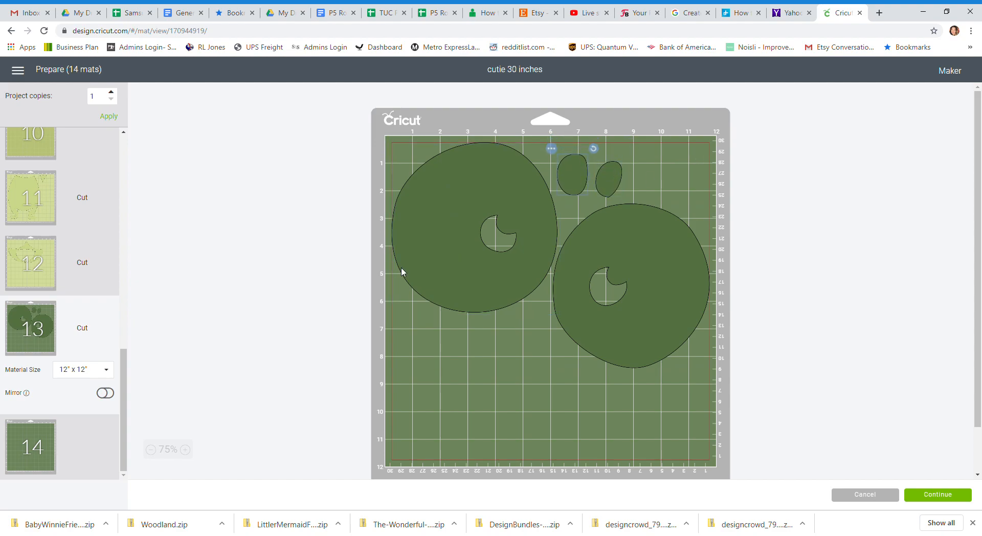
left_click_drag(123, 383, 126, 153)
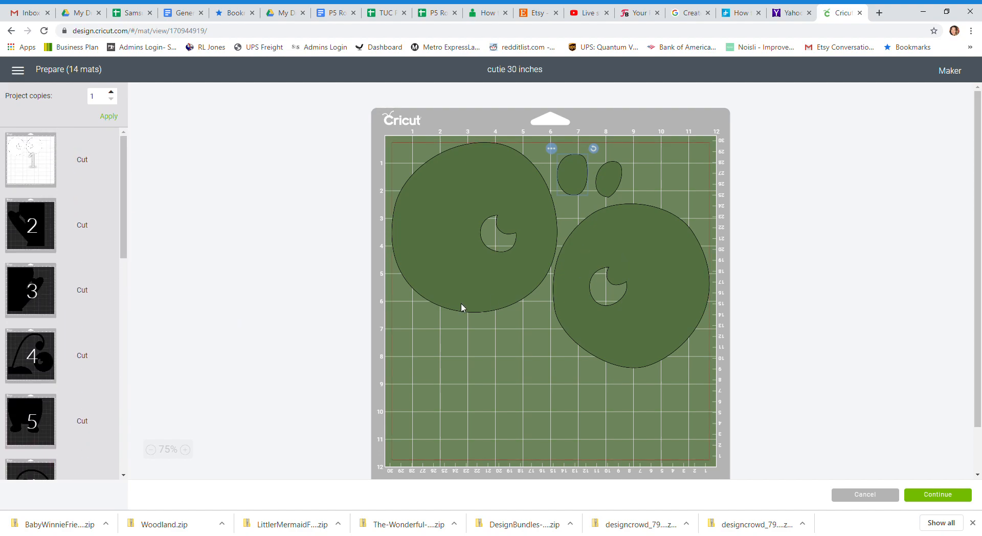